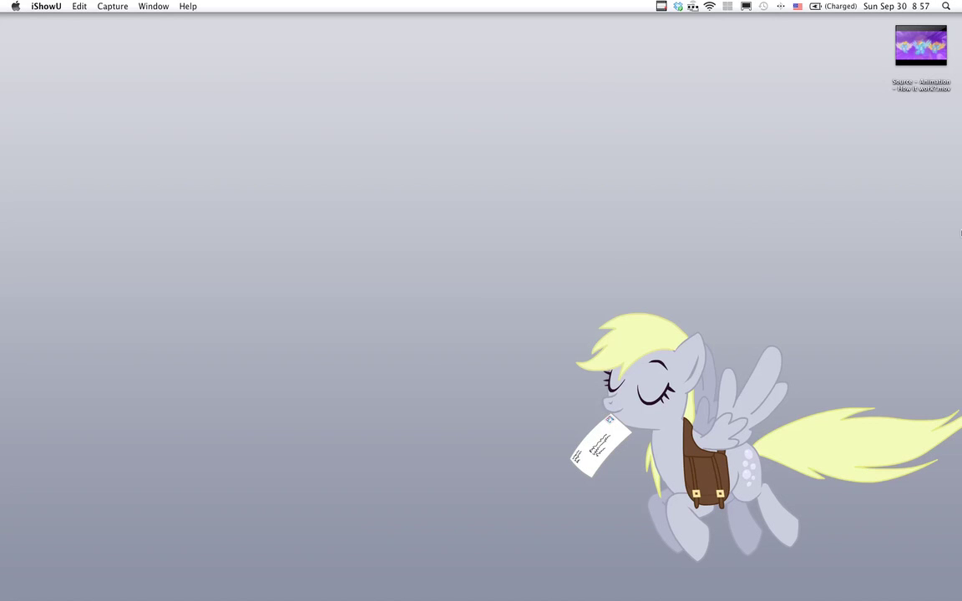
Step: Switch to Flash Professional and create a new blank Flash document
mouse_move(951, 242)
left_click(949, 275)
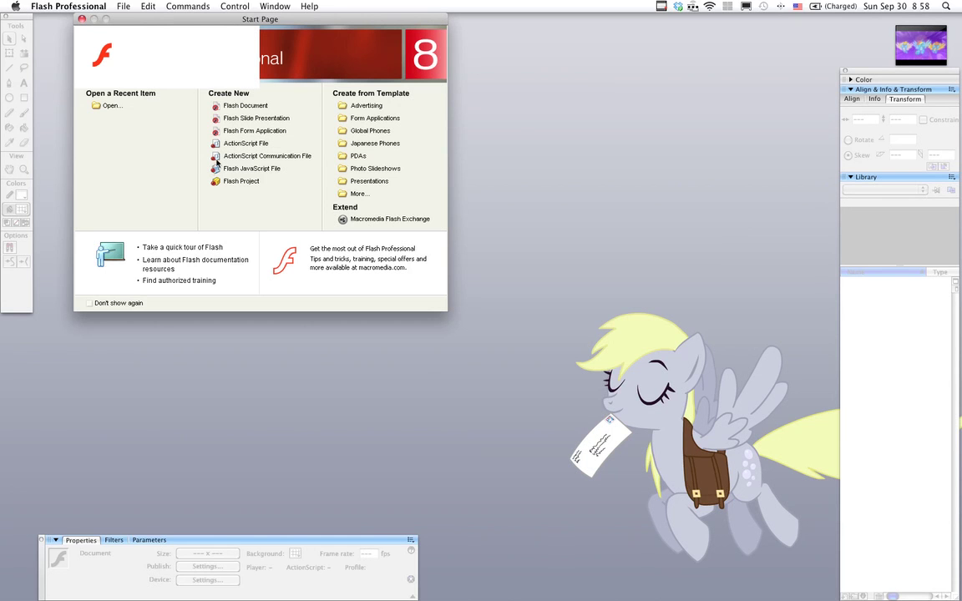
left_click(247, 106)
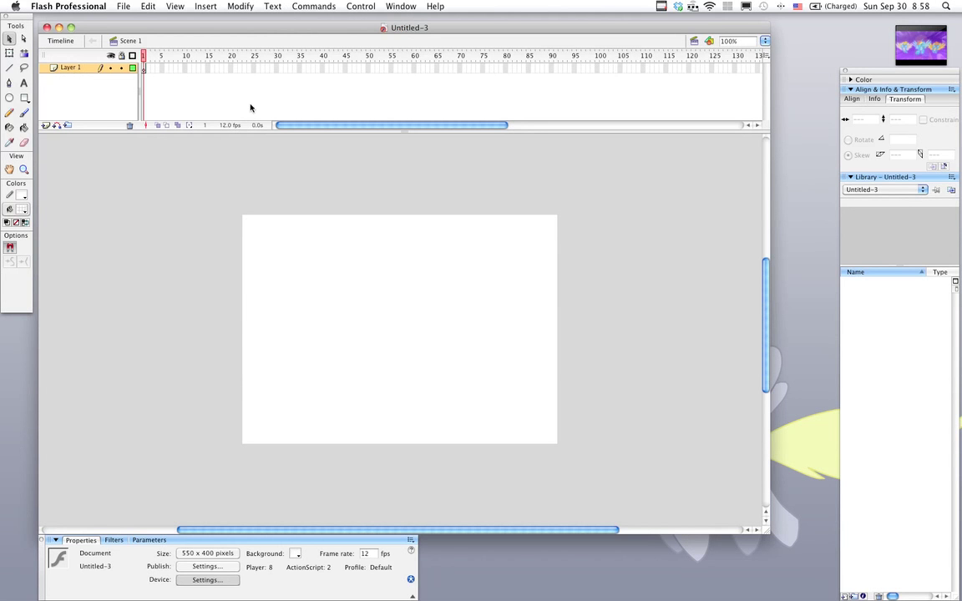
Step: Set the document's frame rate to 24 fps and its dimensions to 940 px wide by 540 px high
left_click(230, 127)
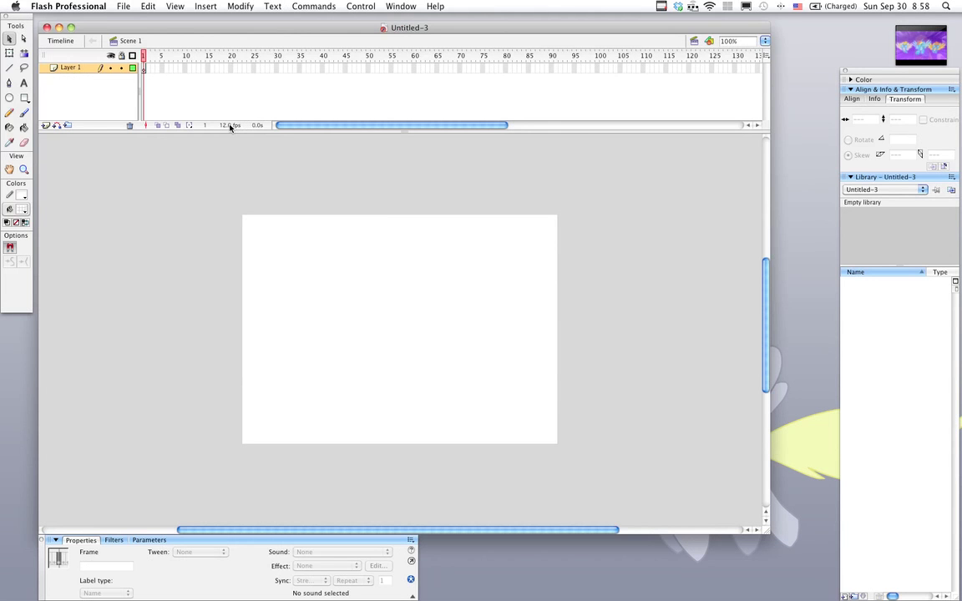
double_click(230, 126)
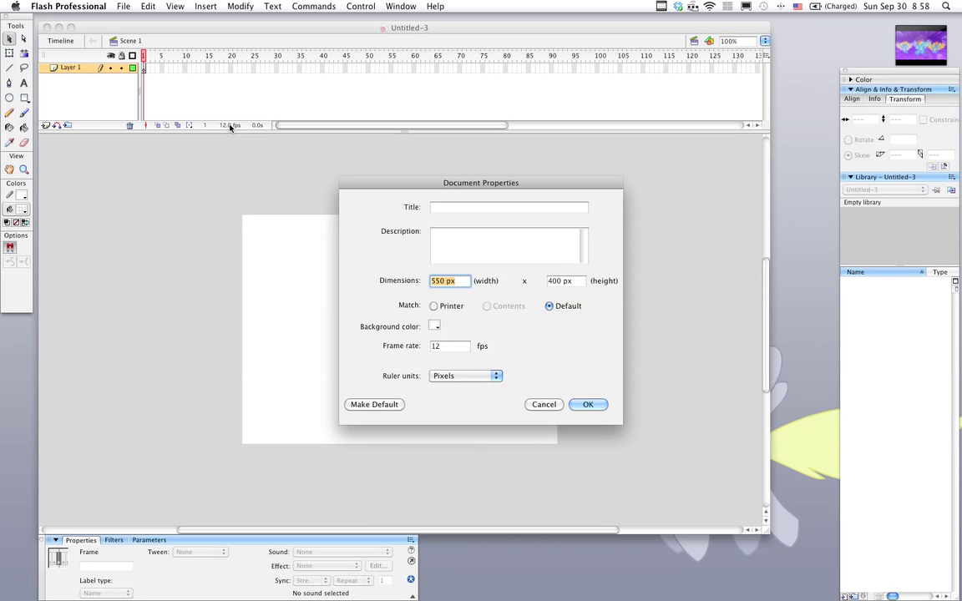
double_click(455, 346)
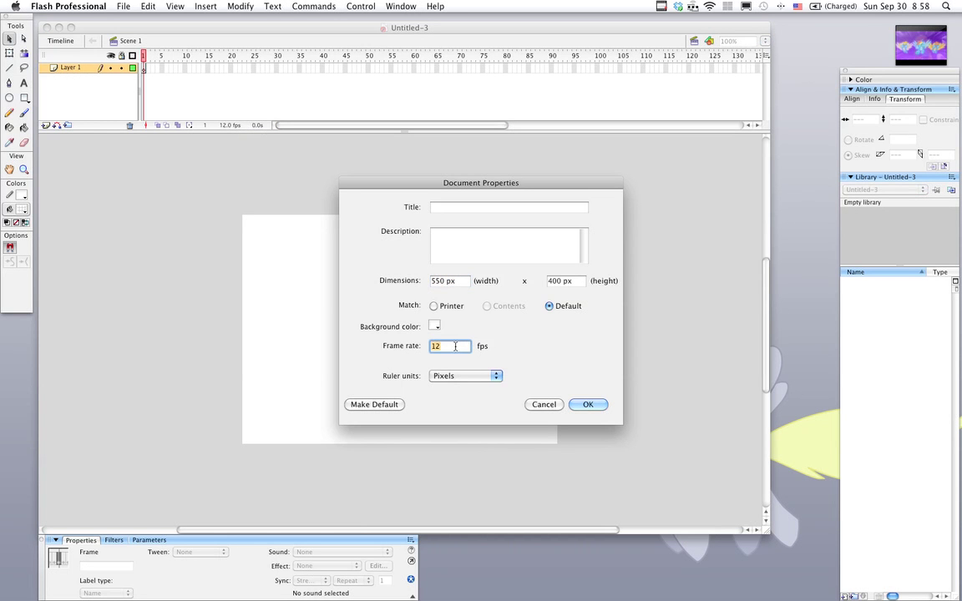
type("24")
left_click(435, 282)
left_click_drag(435, 281, 440, 282)
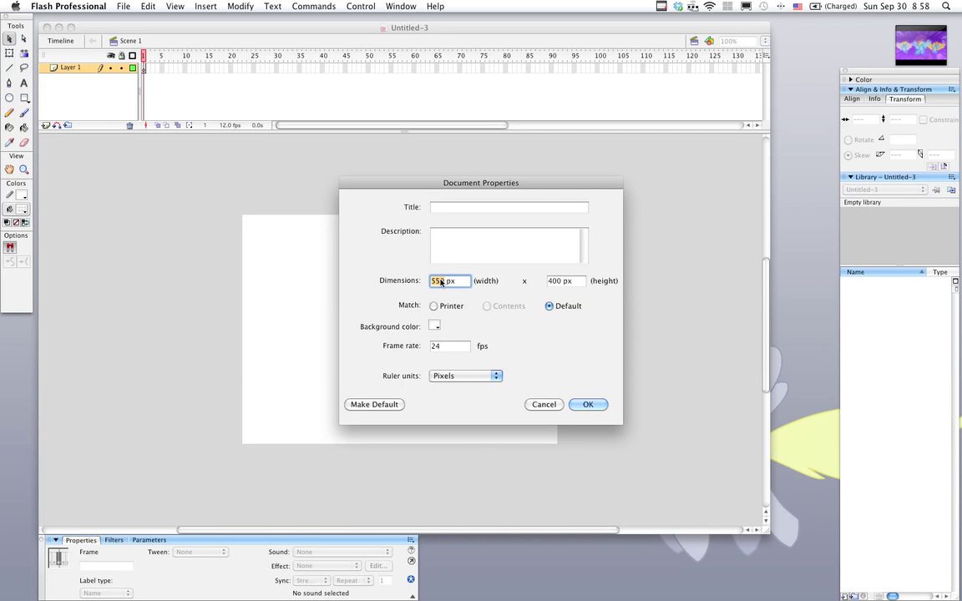
type("94")
key("Tab")
type("540")
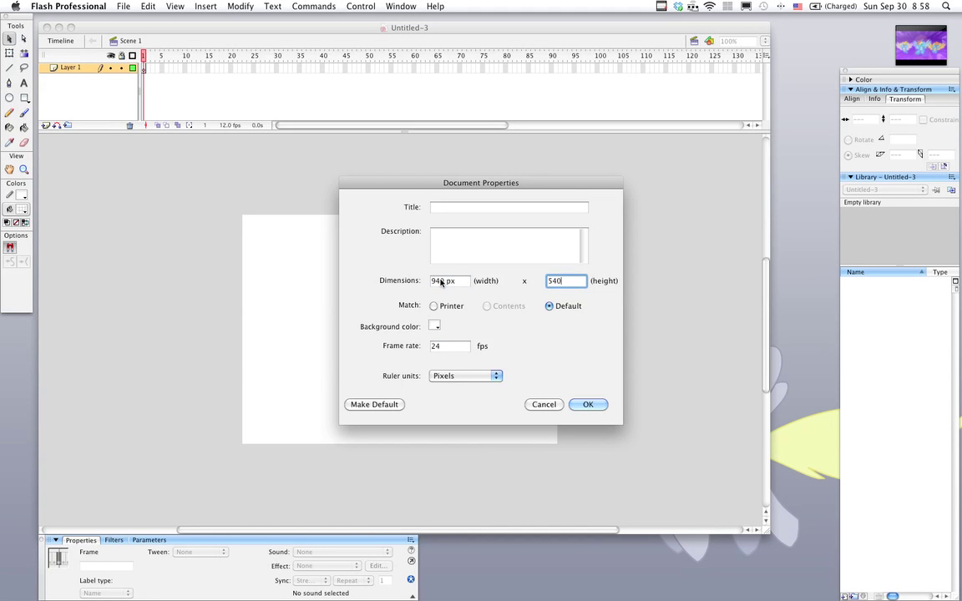
type(" px")
left_click(588, 404)
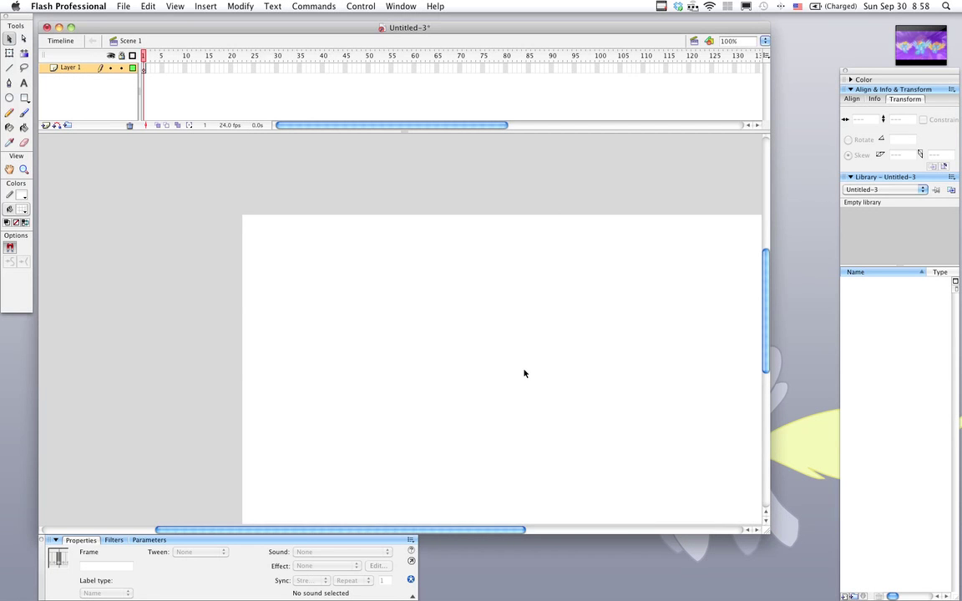
scroll(524, 372, "right", 5)
scroll(524, 373, "left", 2)
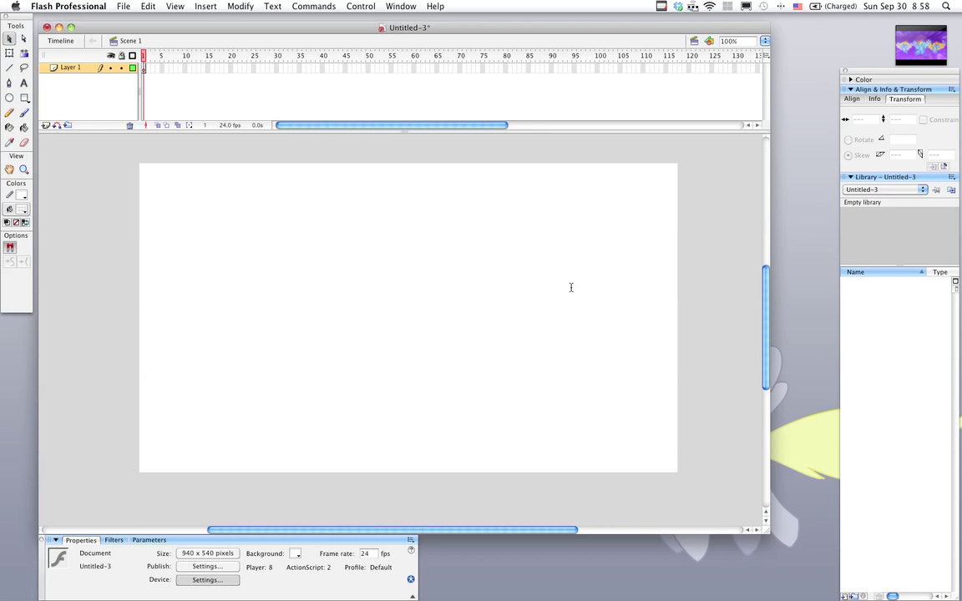
Step: Play the desktop video "Source - Animation - How it work?.mov" in QuickTime Player, and return to the Flash document
key("super+Tab")
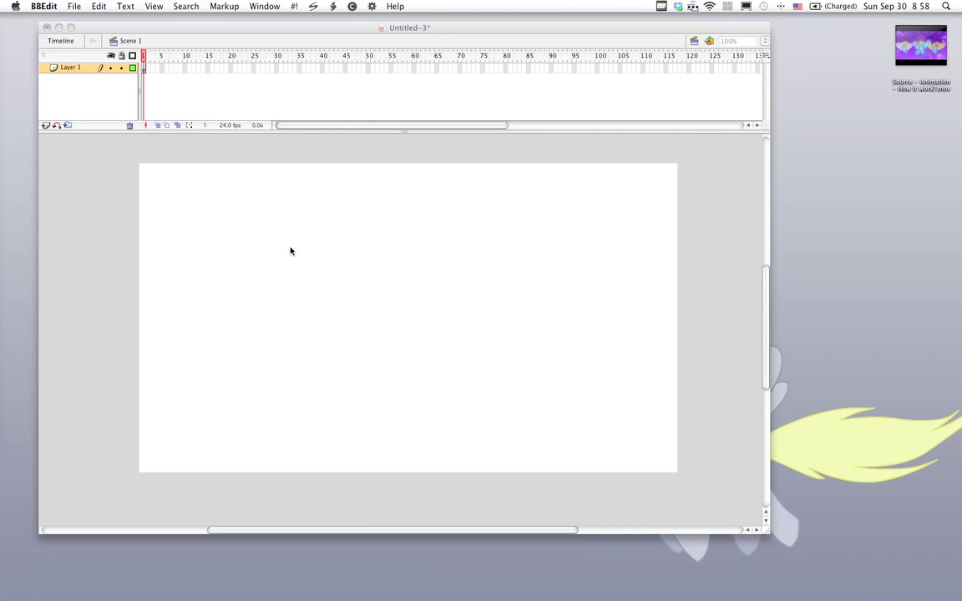
left_click(332, 251)
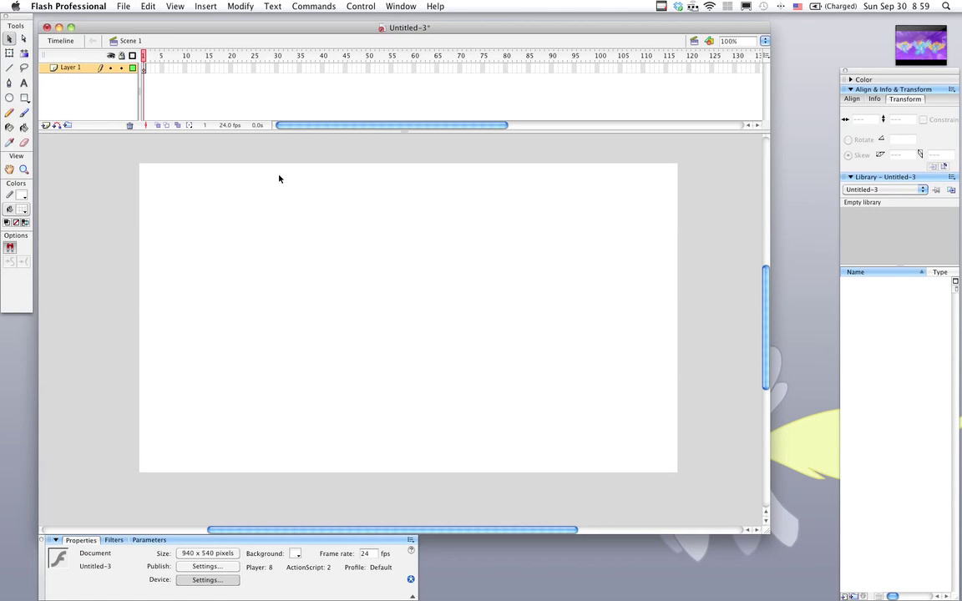
double_click(902, 34)
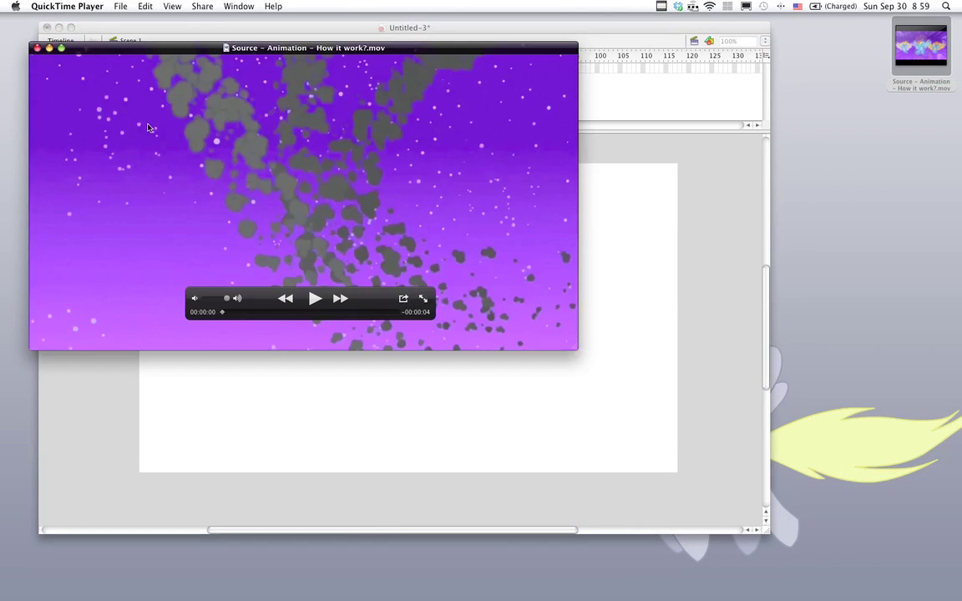
left_click(315, 298)
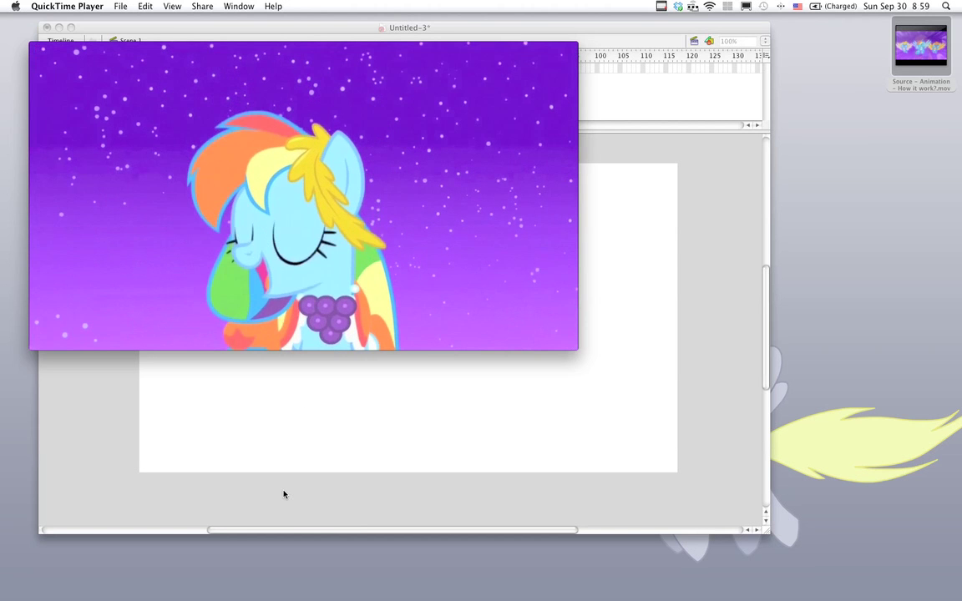
key("XF86AudioRaiseVolume")
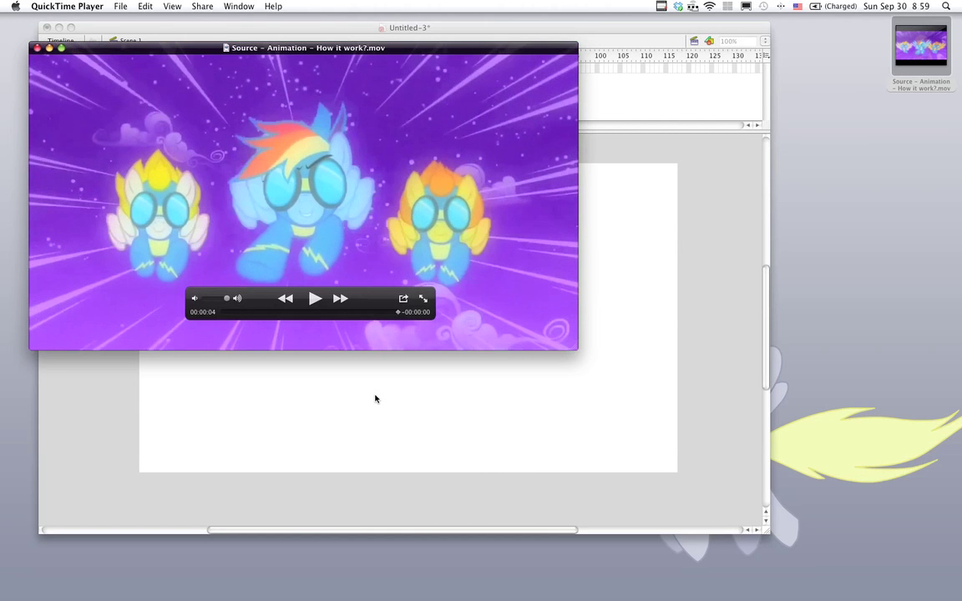
left_click(375, 399)
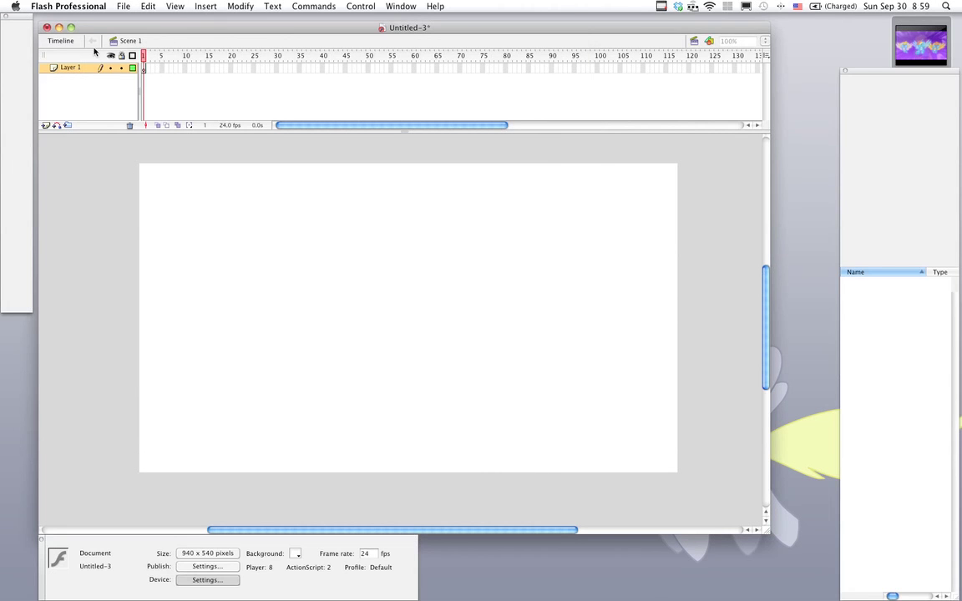
Step: Start a video import and choose "Source - Animation - How it work?.mov" from the Desktop as the source file
left_click(122, 7)
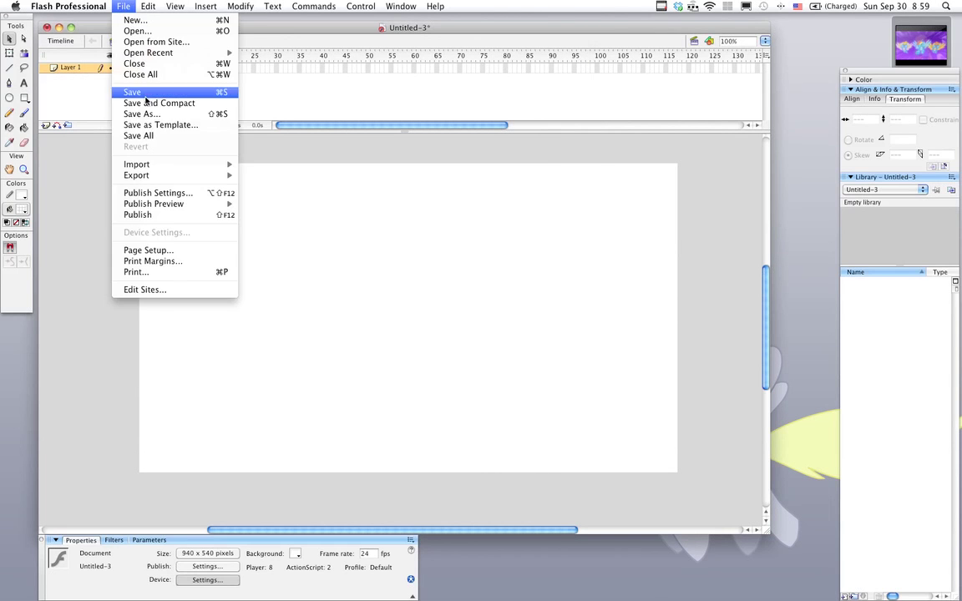
mouse_move(224, 164)
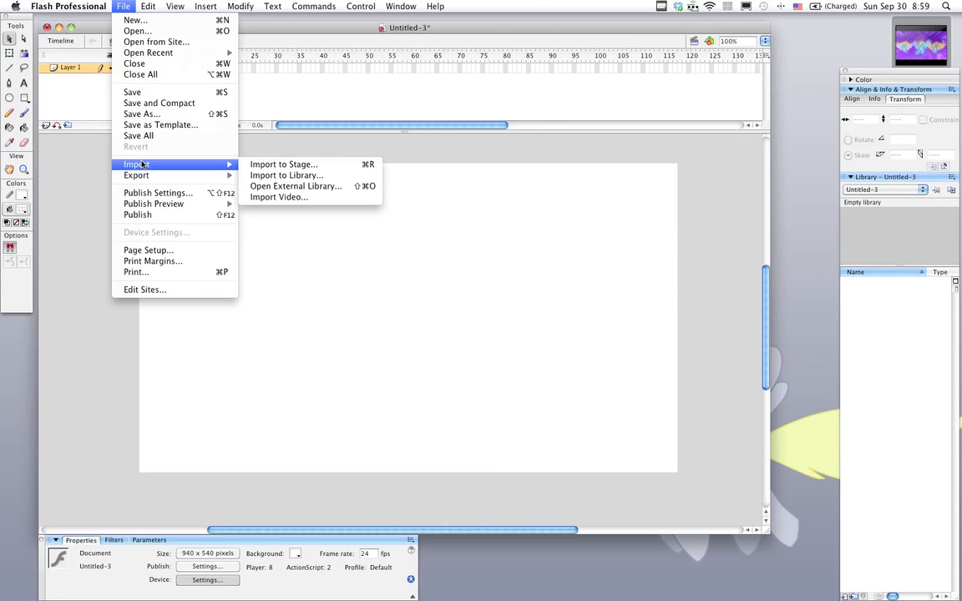
left_click(277, 196)
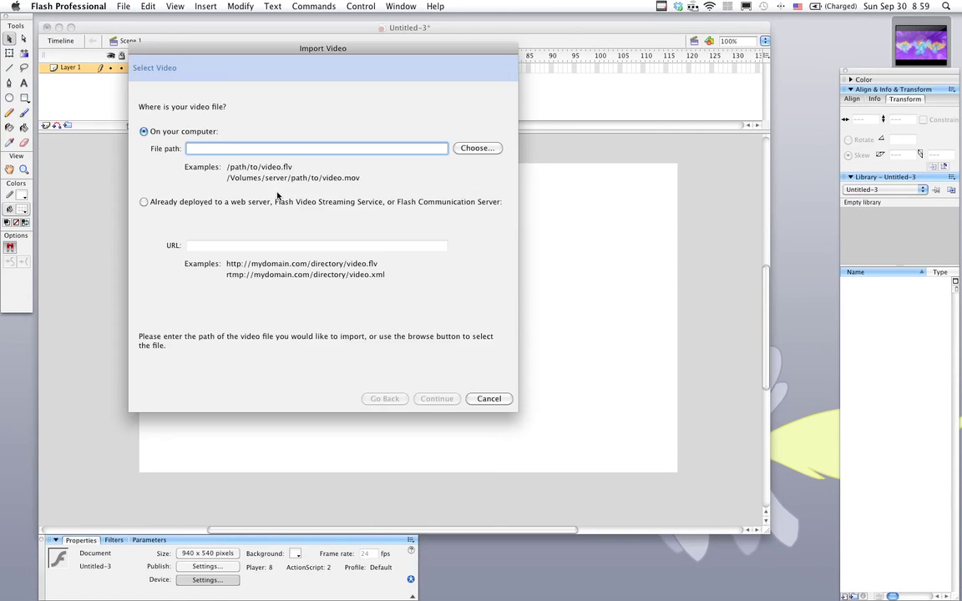
left_click(470, 148)
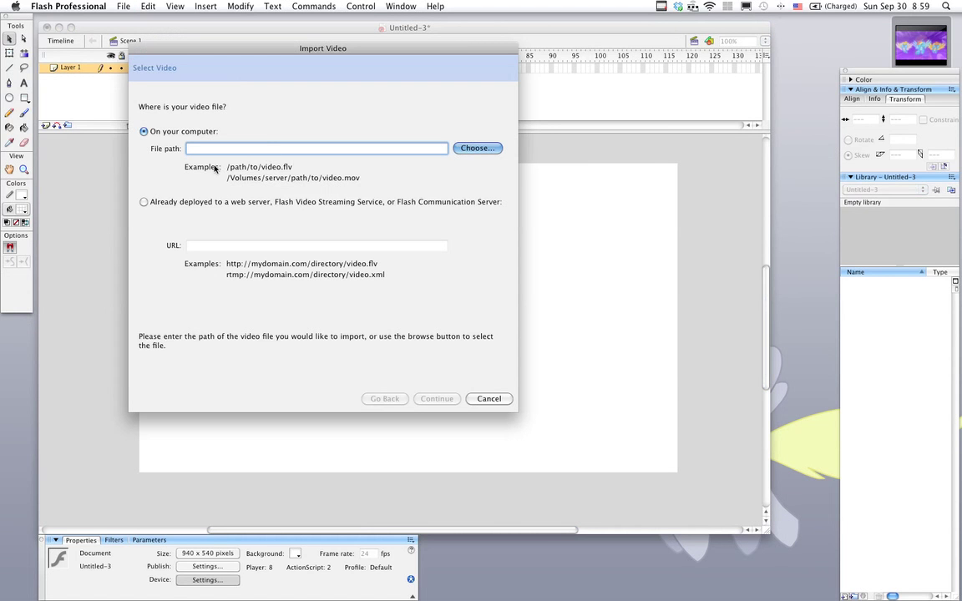
left_click(464, 156)
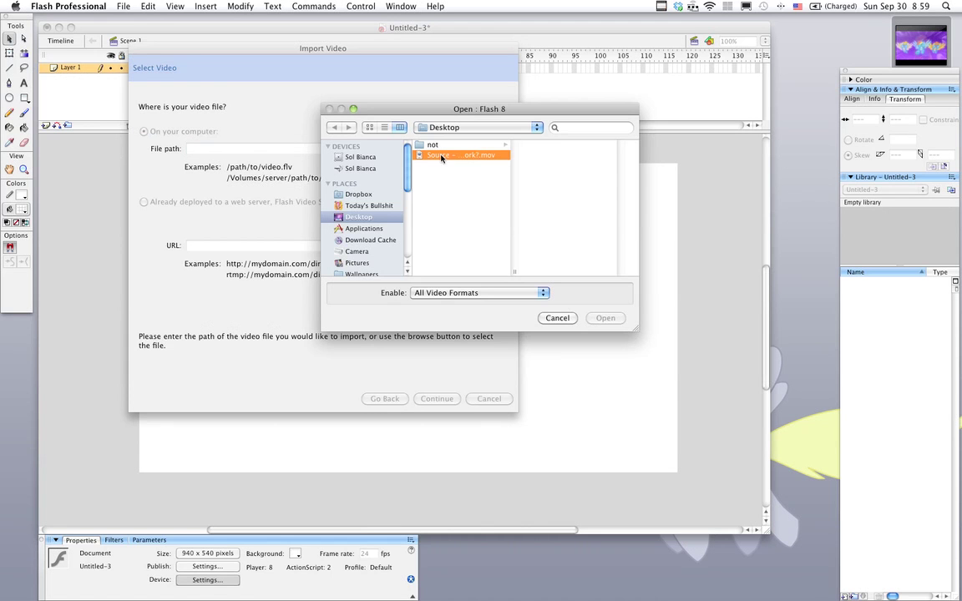
left_click(605, 318)
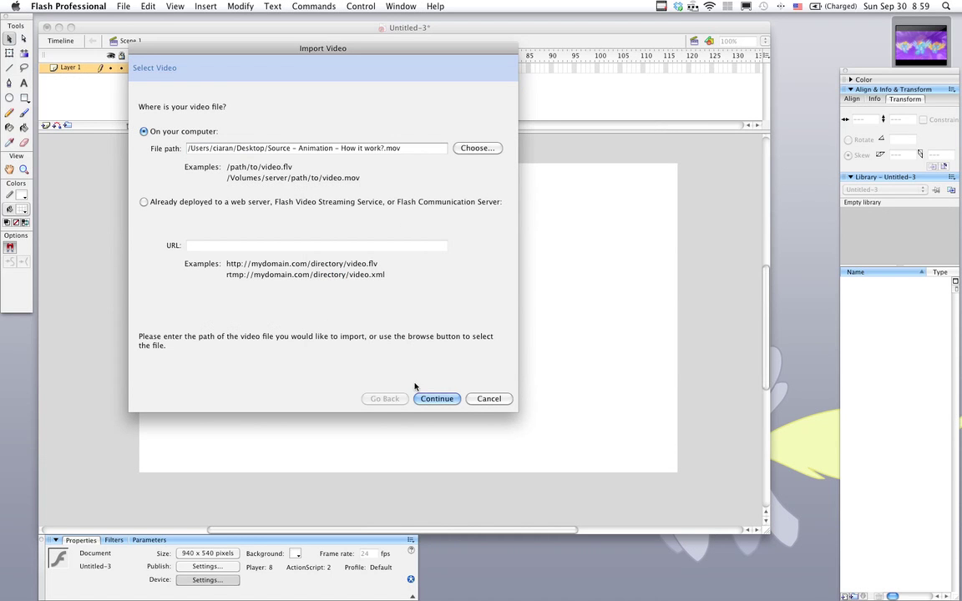
left_click(434, 398)
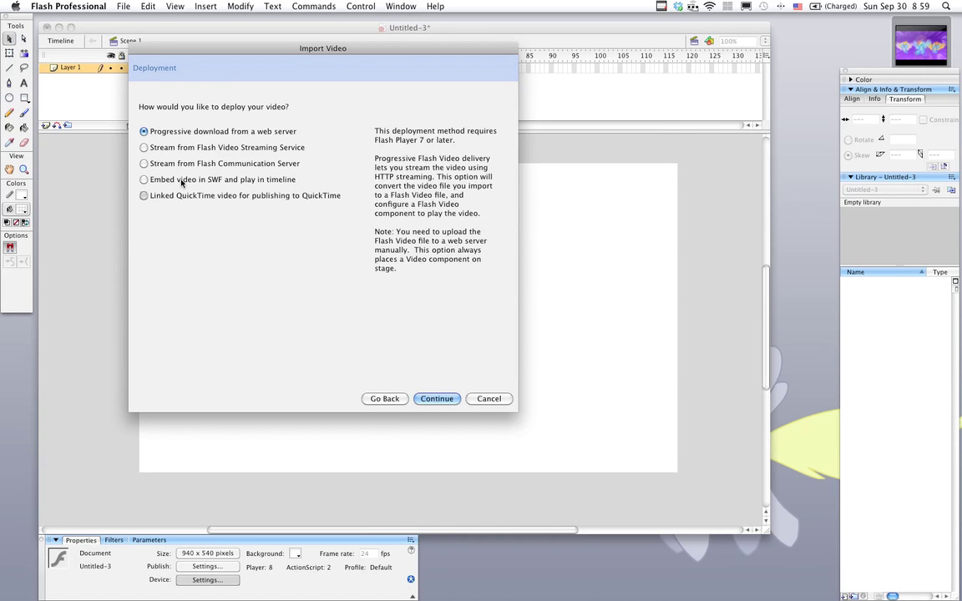
Step: Choose to embed the video in the SWF and play it in the timeline, with a separate audio track
left_click(143, 179)
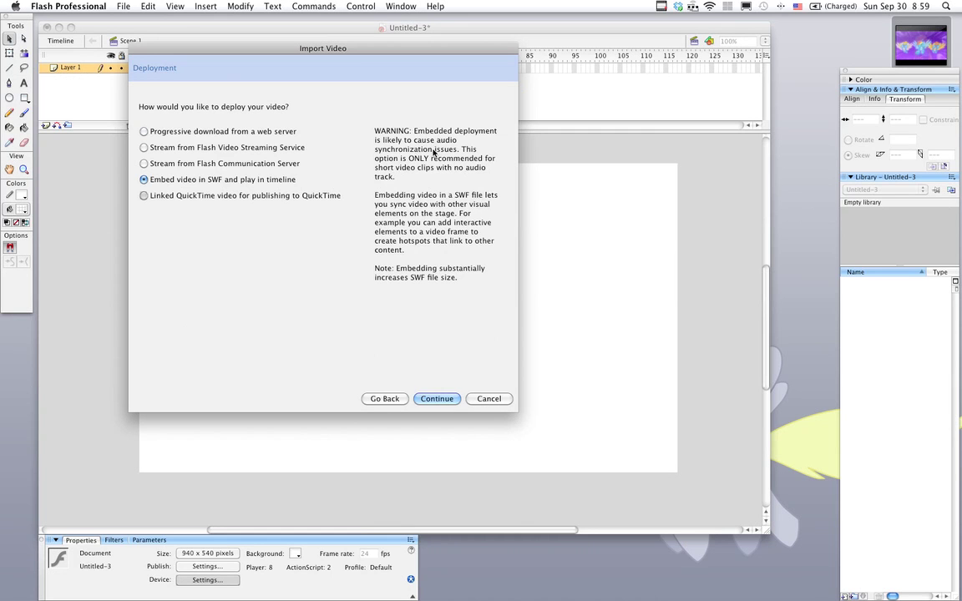
left_click(443, 400)
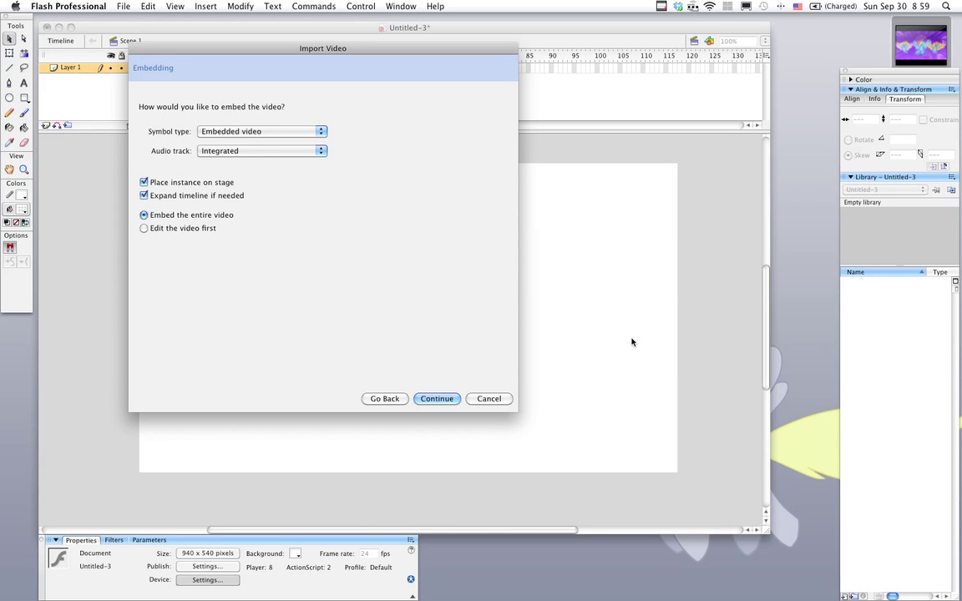
left_click(246, 153)
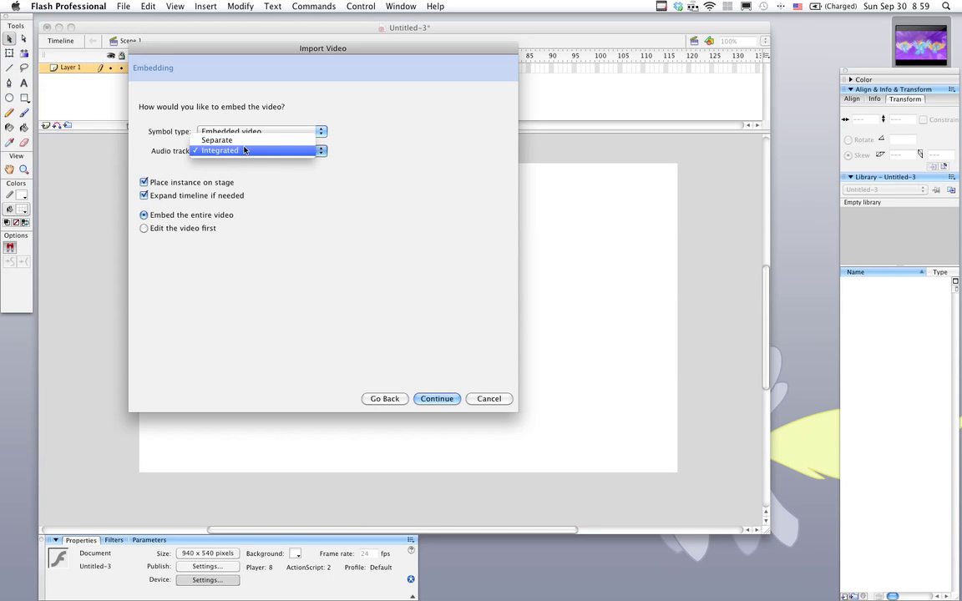
left_click(244, 144)
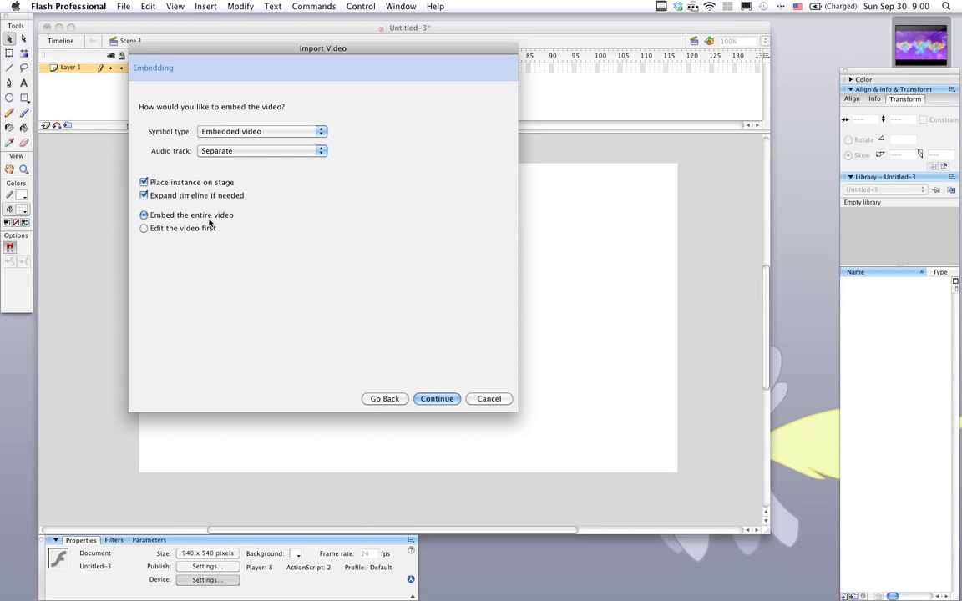
left_click(434, 399)
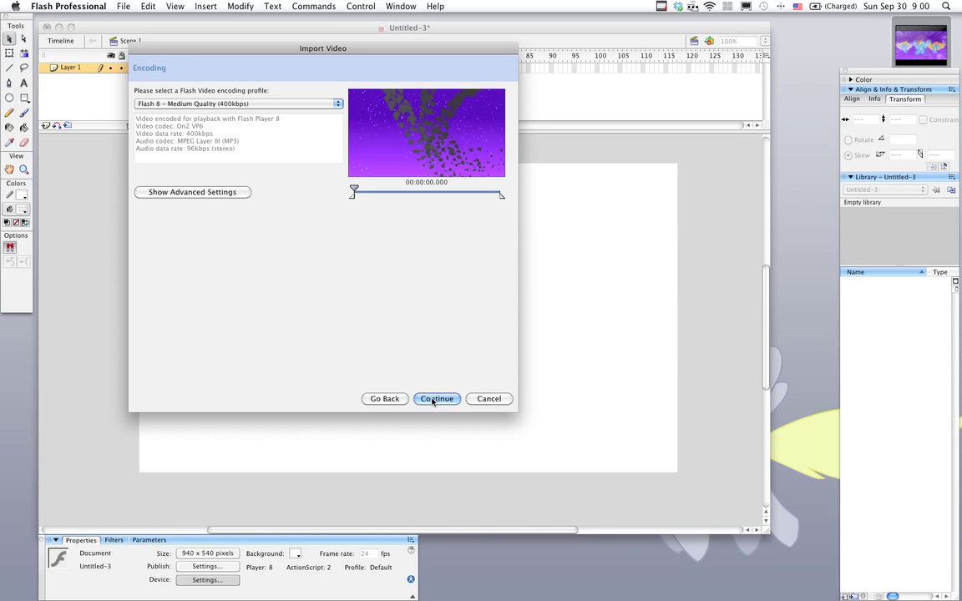
Step: Set the advanced encoding to 256 kbps (stereo) audio, High video quality and a frame rate of 24 fps
left_click(177, 194)
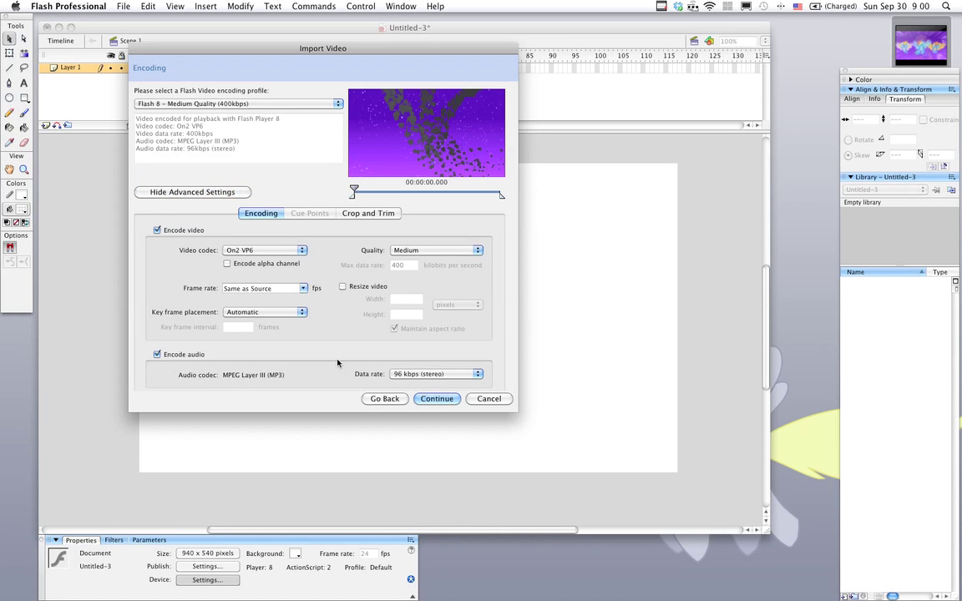
left_click(415, 375)
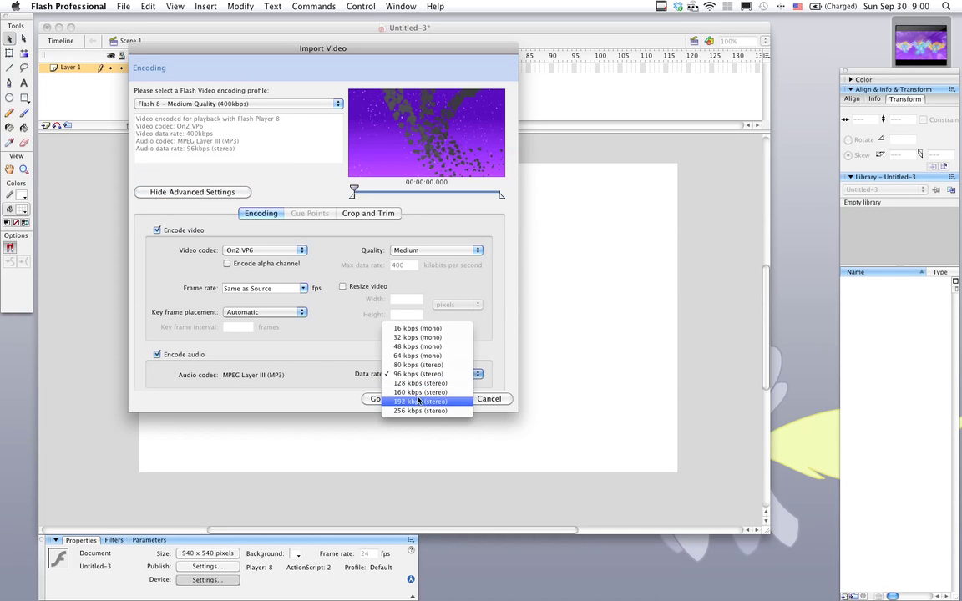
left_click(420, 410)
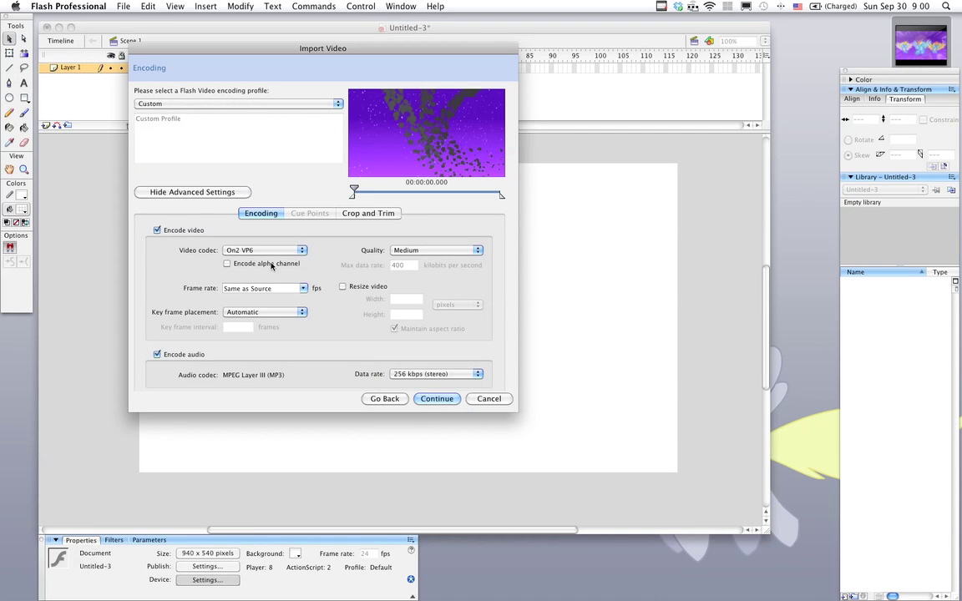
left_click(398, 252)
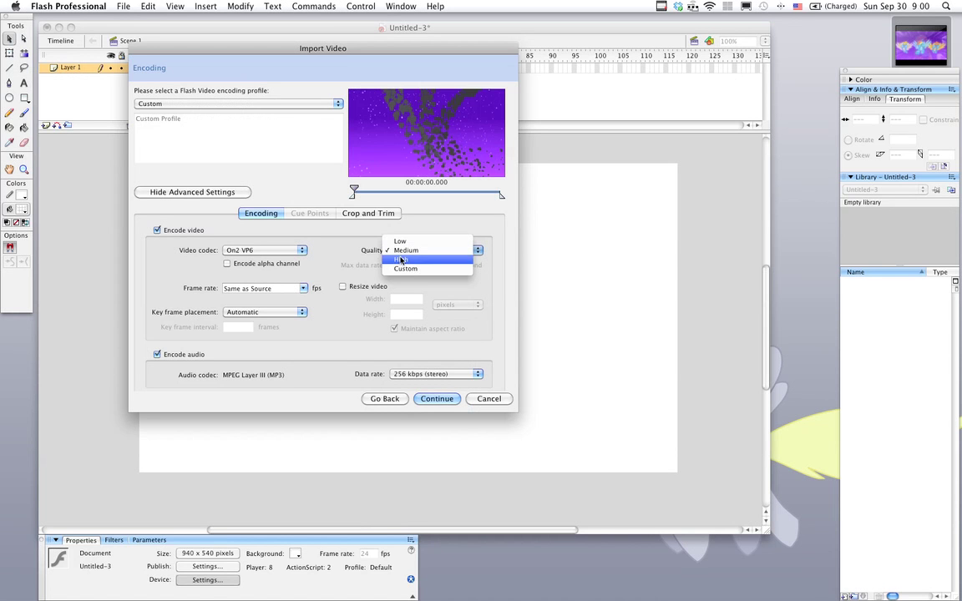
left_click(401, 259)
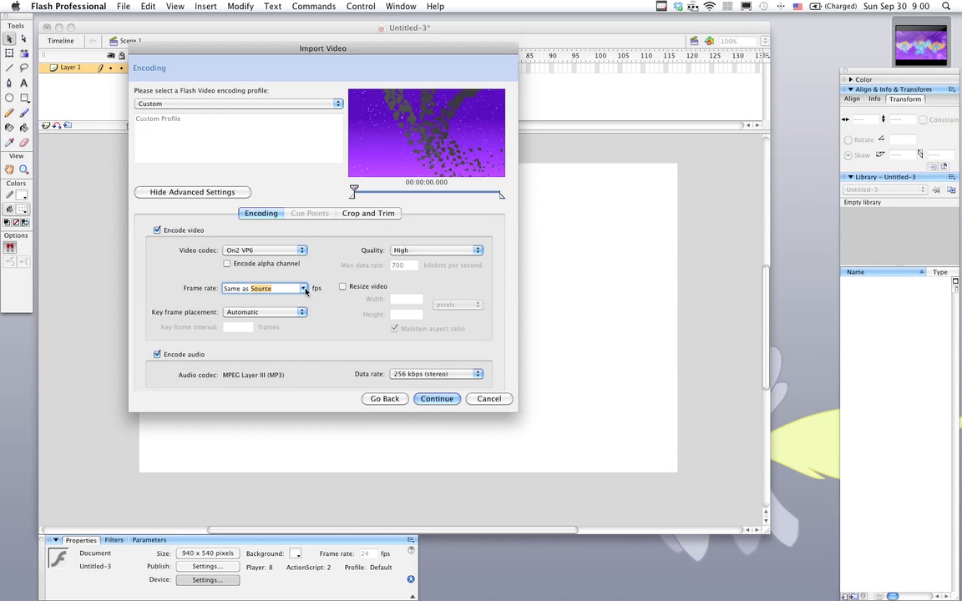
left_click(256, 291)
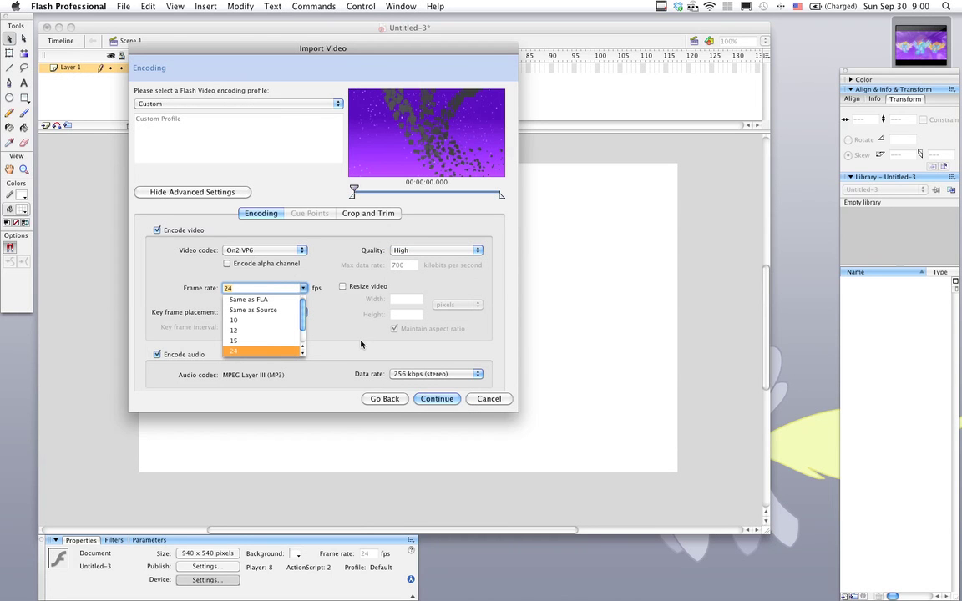
left_click(333, 343)
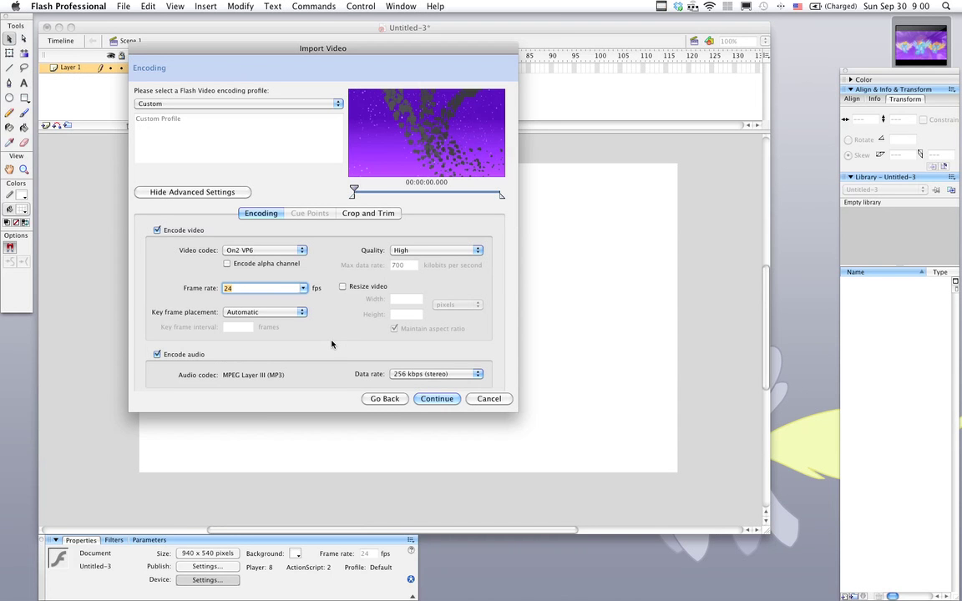
left_click(434, 399)
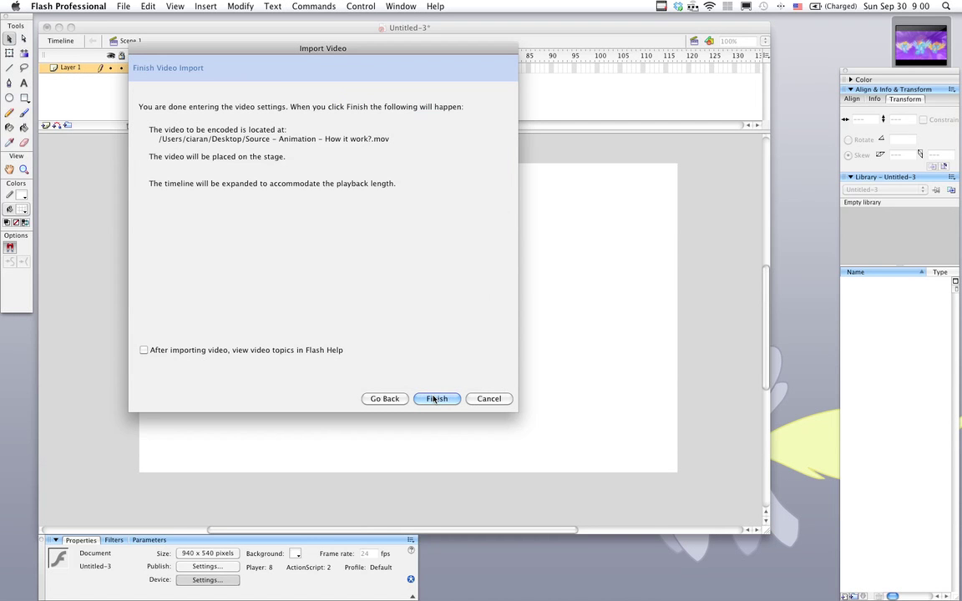
Step: Finish the video import to start encoding, and open the desktop source video in QuickTime Player, rewound and moved clear of the encoding progress
left_click(434, 399)
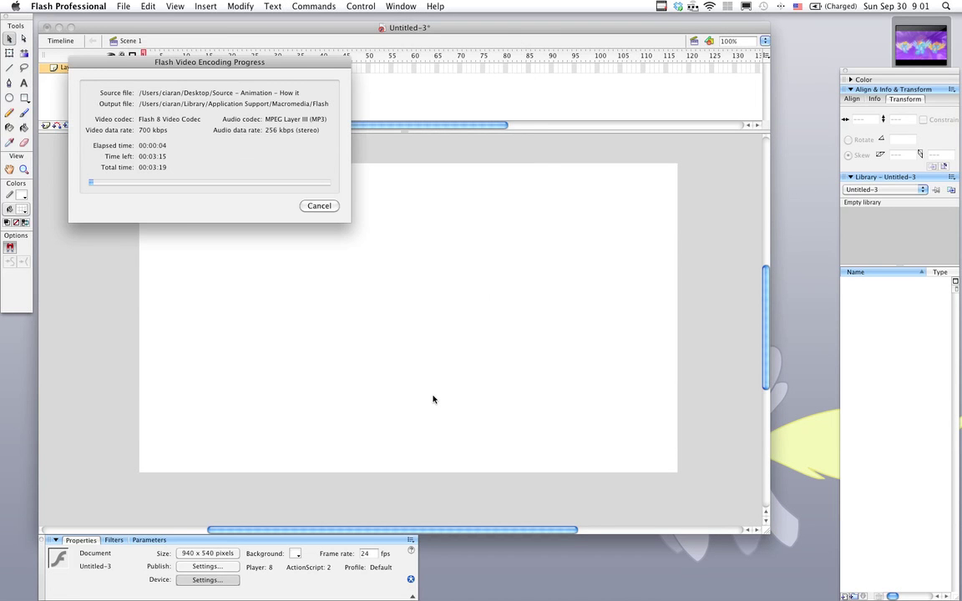
double_click(919, 45)
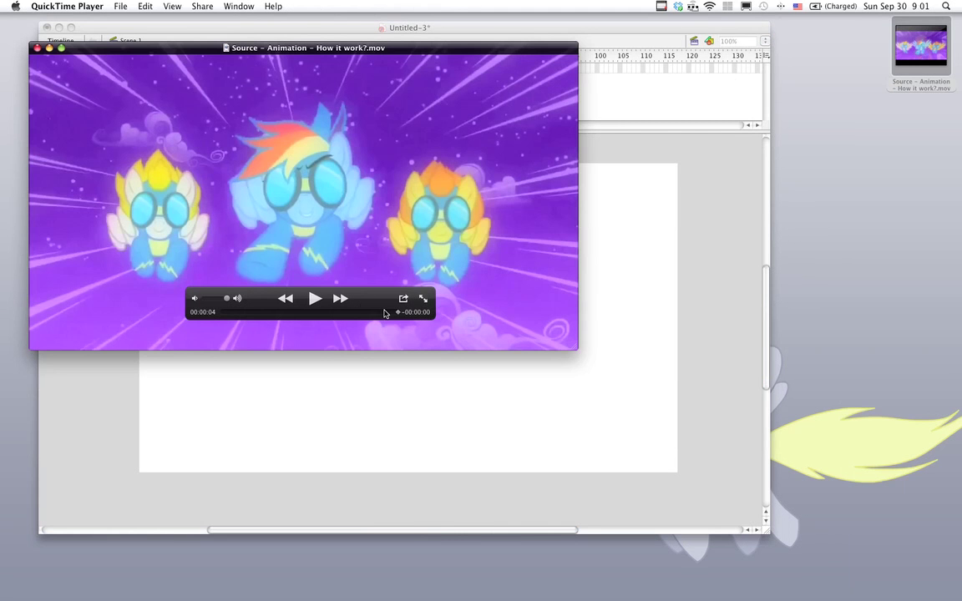
left_click_drag(391, 314, 352, 328)
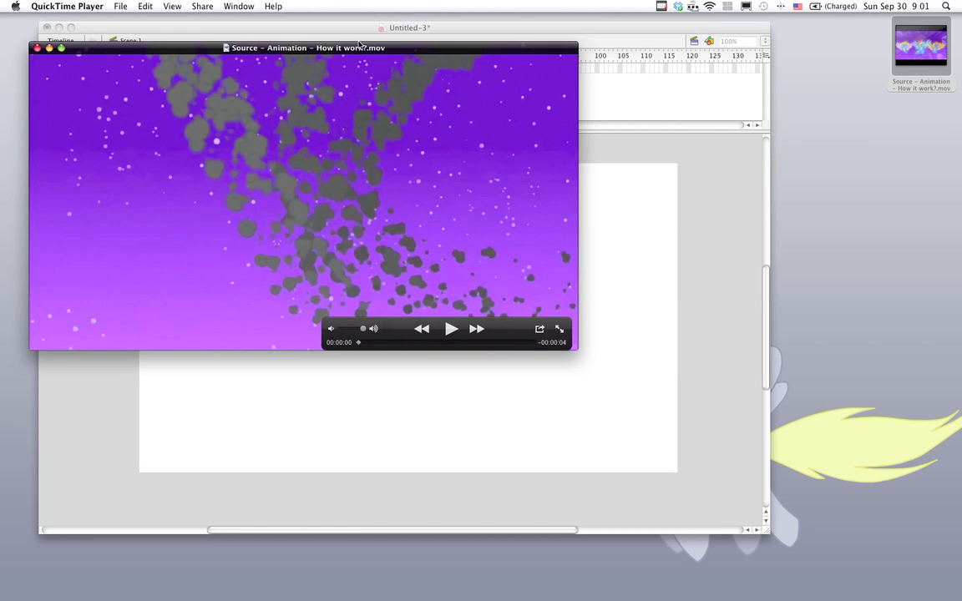
left_click_drag(360, 48, 660, 71)
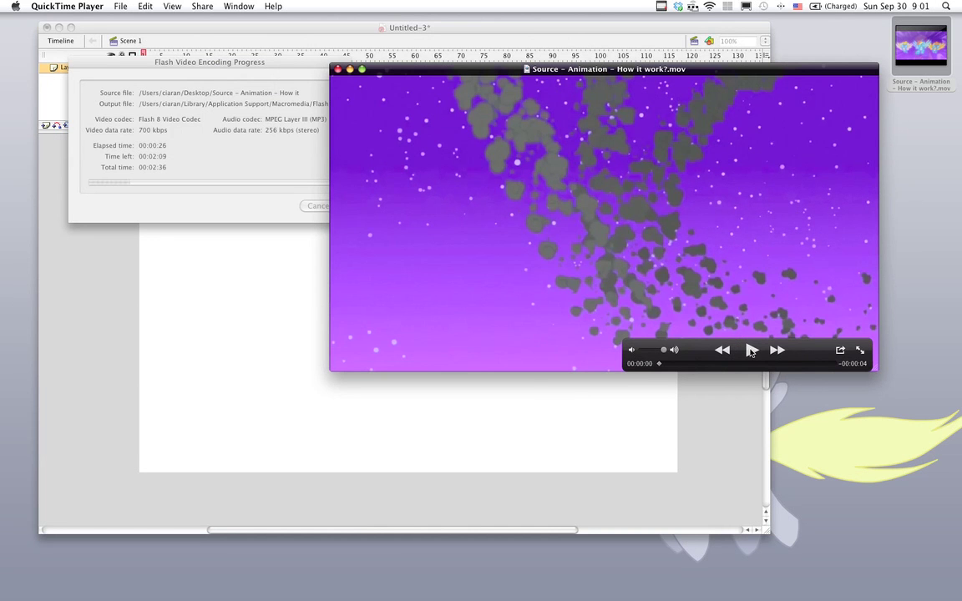
Step: Play the opening of the source video several times, rewinding to the start each time, to examine the smoke and the first character shot
left_click(751, 351)
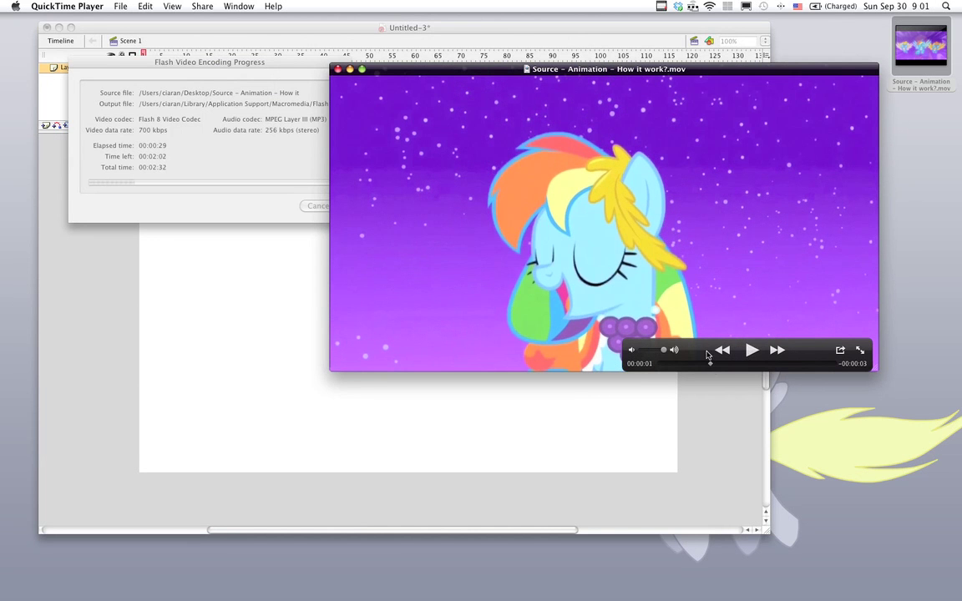
left_click_drag(710, 364, 659, 364)
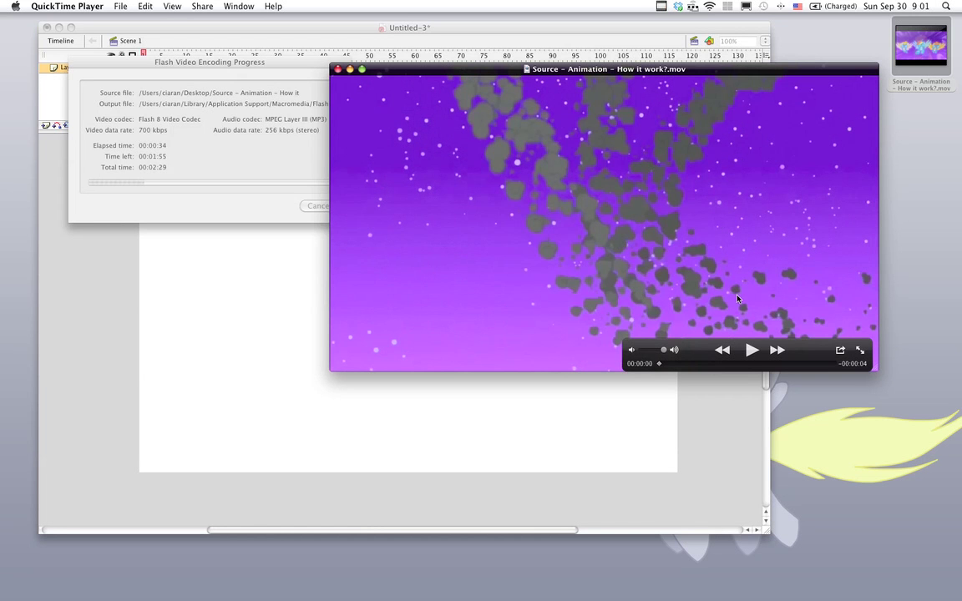
left_click(751, 350)
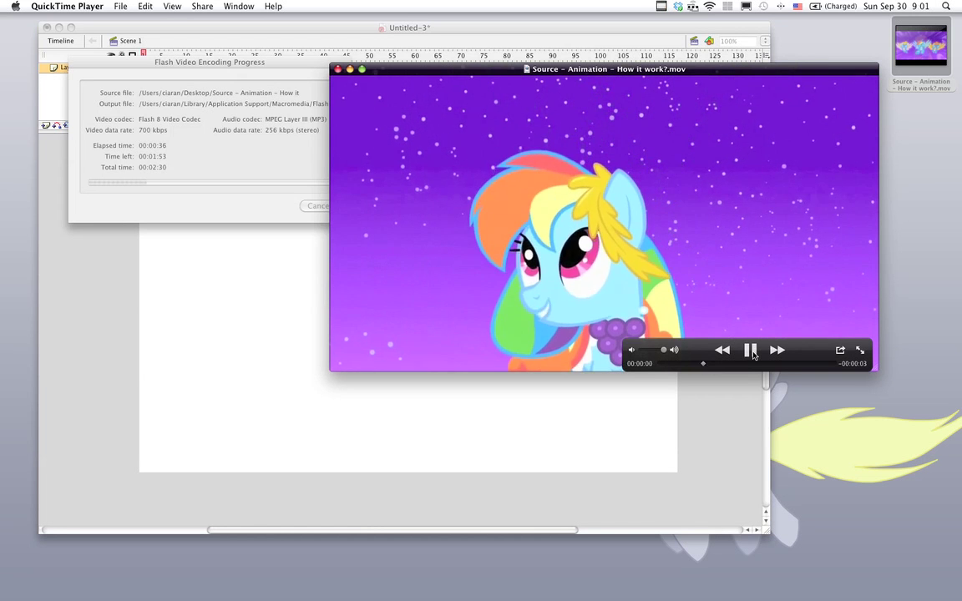
left_click(751, 351)
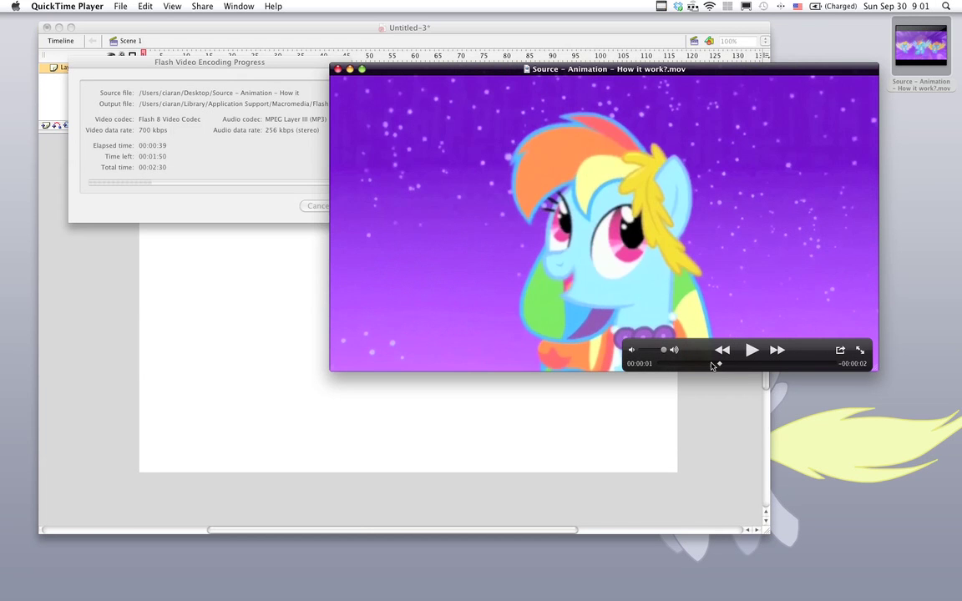
left_click_drag(717, 365, 647, 364)
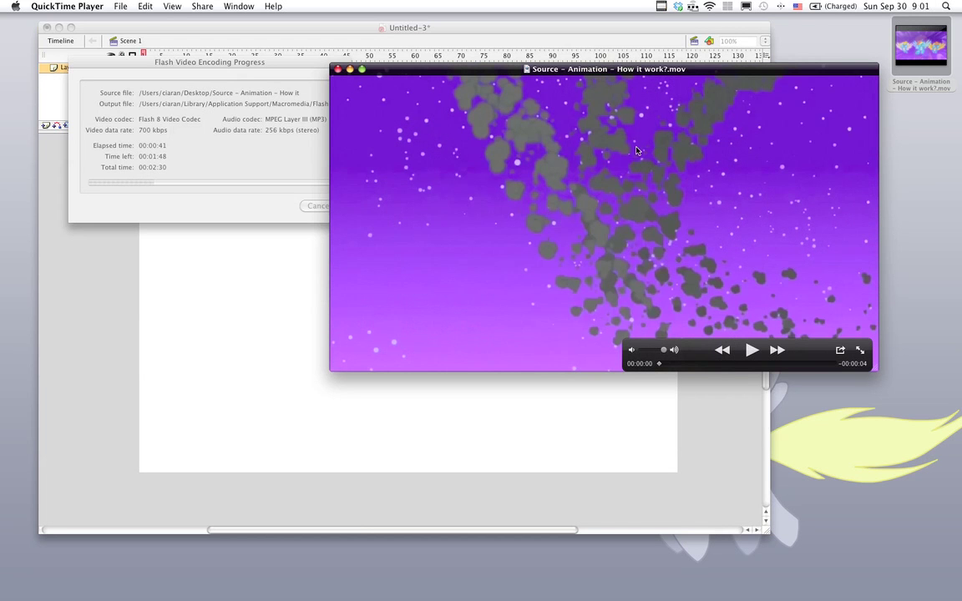
left_click(750, 351)
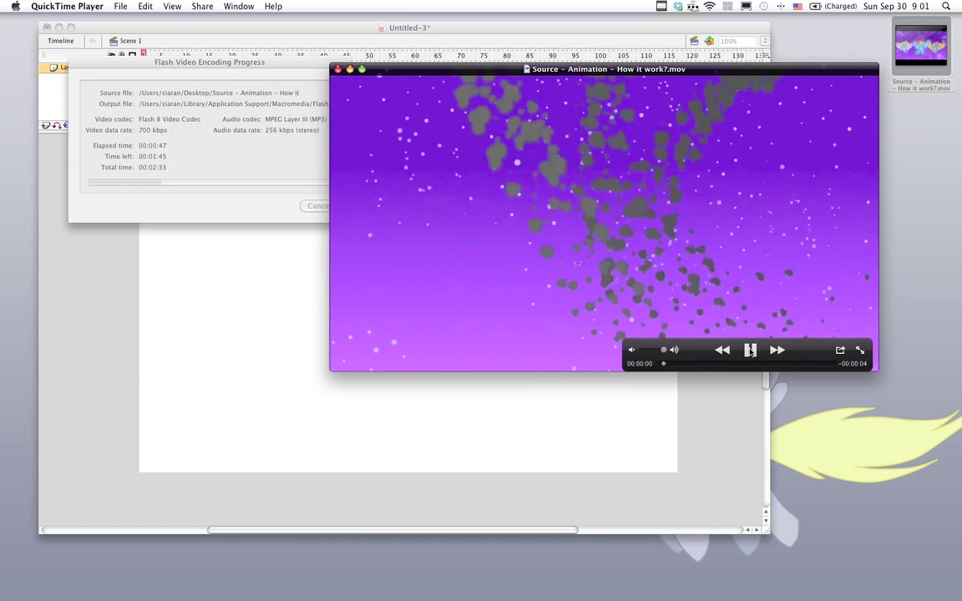
left_click(750, 351)
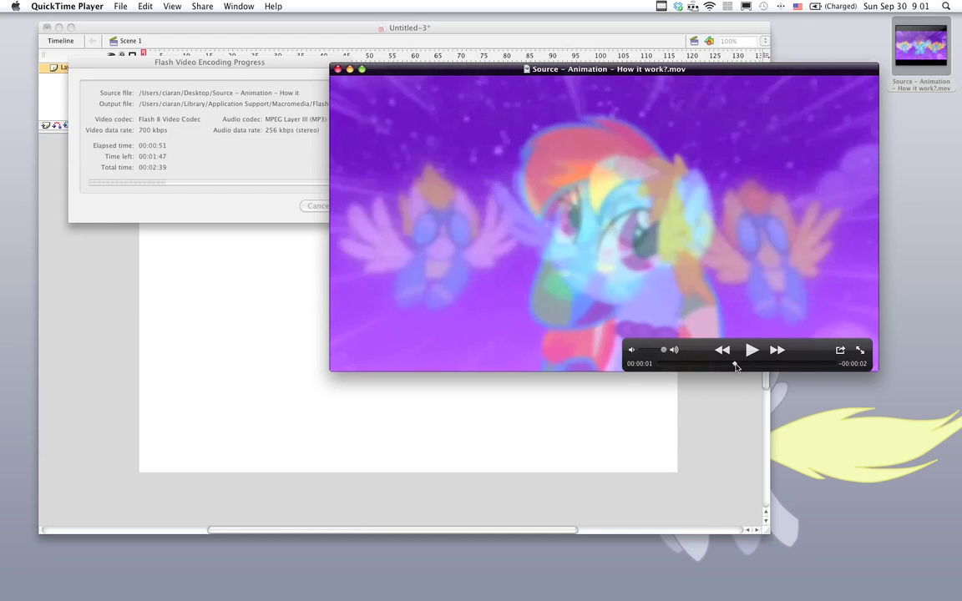
left_click_drag(733, 364, 587, 372)
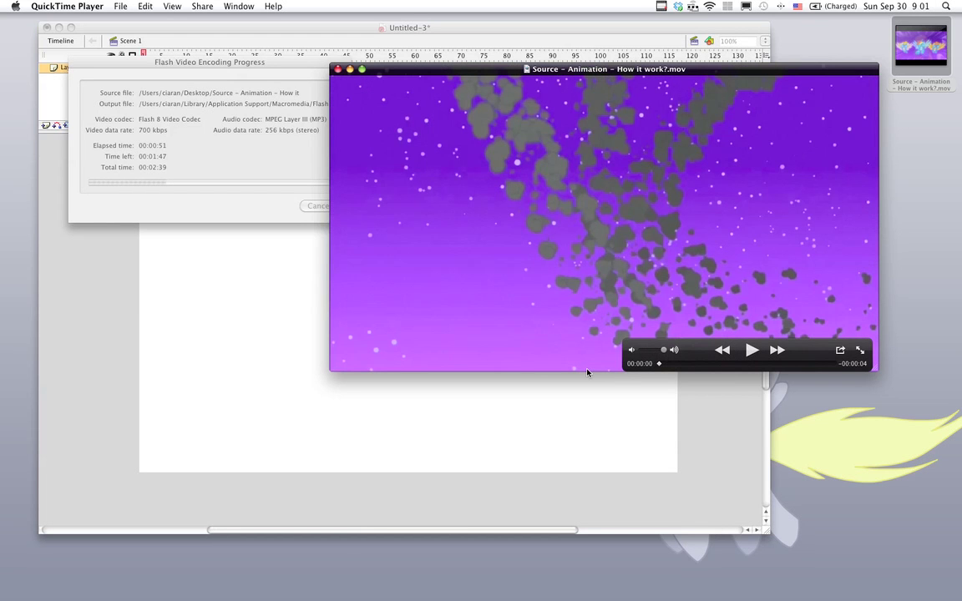
Step: Play the source video in short stretches, pausing to examine the character close-up and the dissolve to the three flying characters
left_click(750, 351)
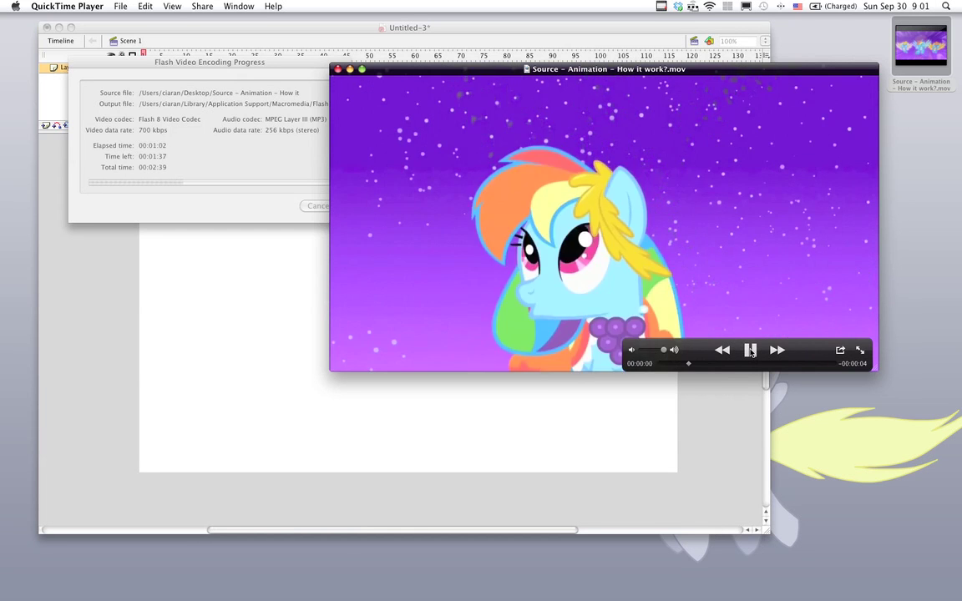
left_click(750, 351)
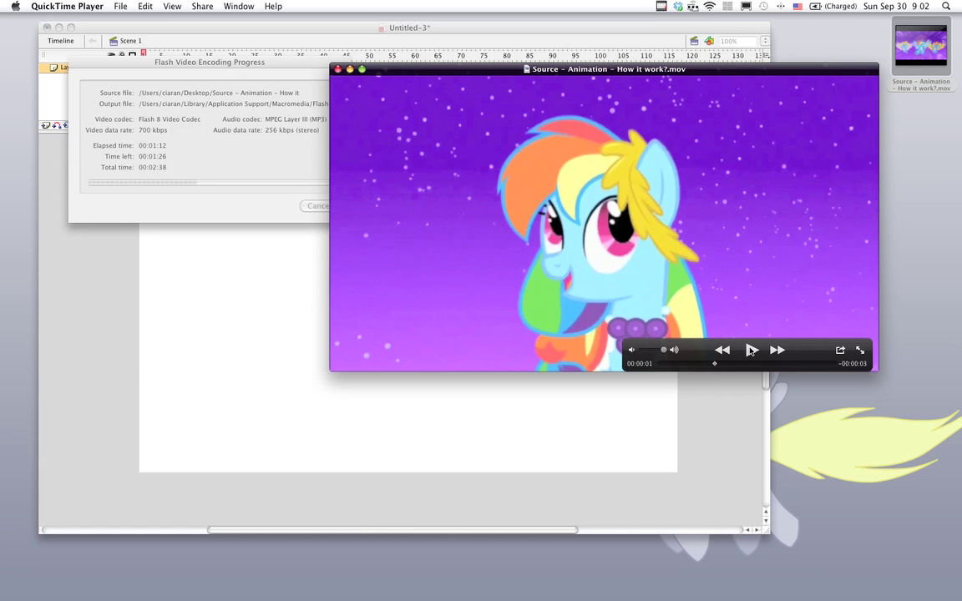
left_click(750, 349)
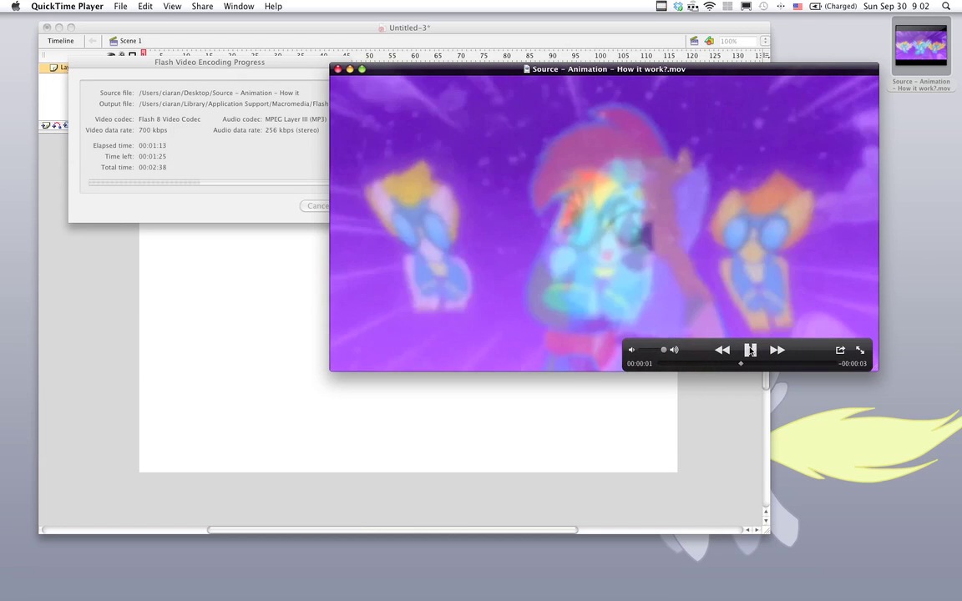
left_click(749, 349)
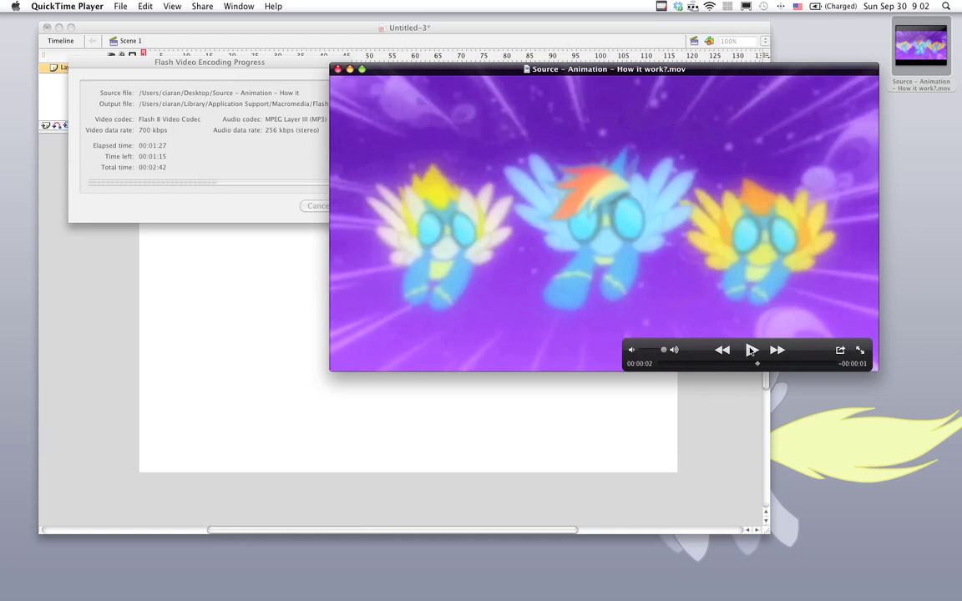
Step: Replay the whole source video from the start twice, close it, and return to the Flash document
left_click_drag(758, 363, 624, 368)
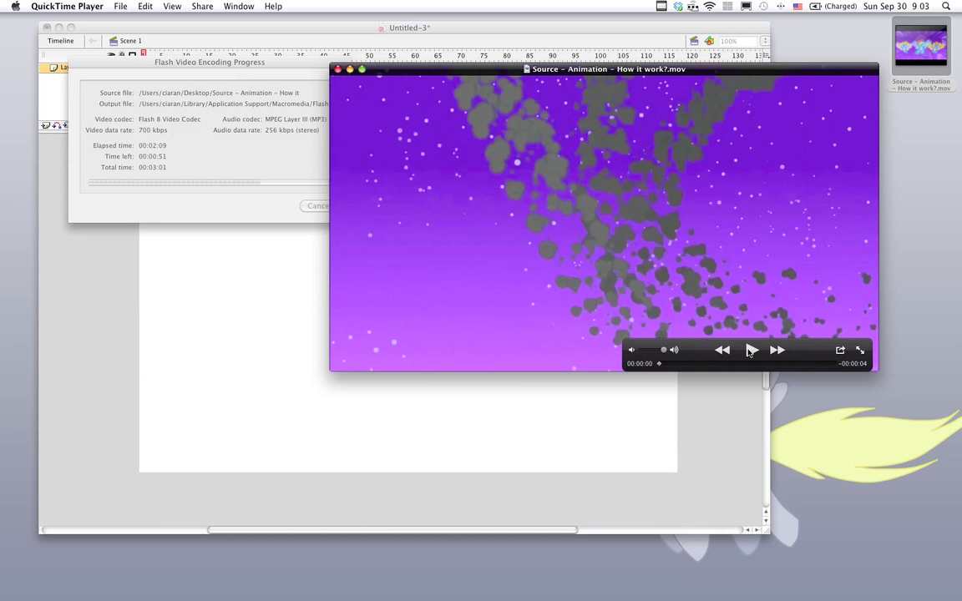
left_click(751, 351)
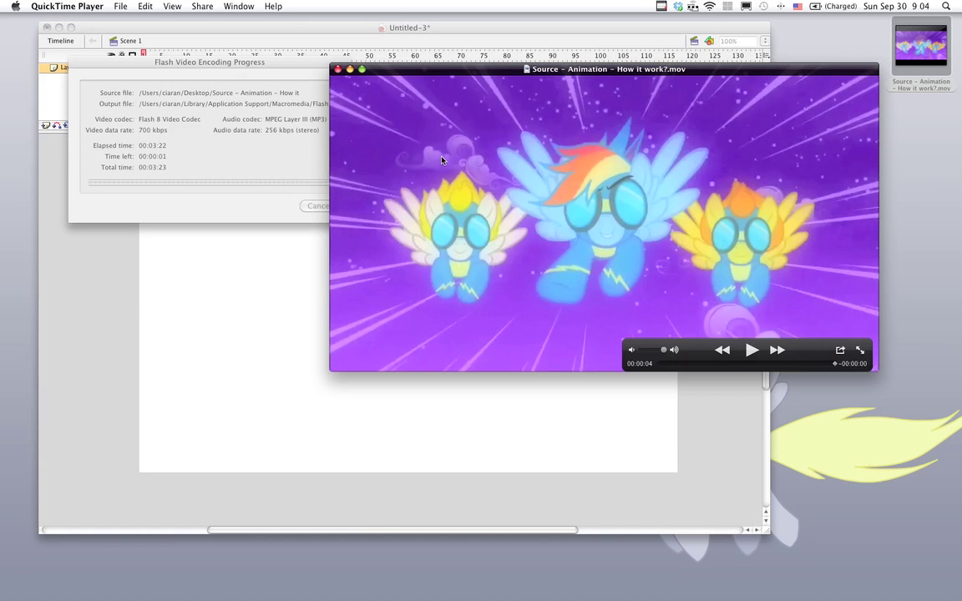
left_click(694, 365)
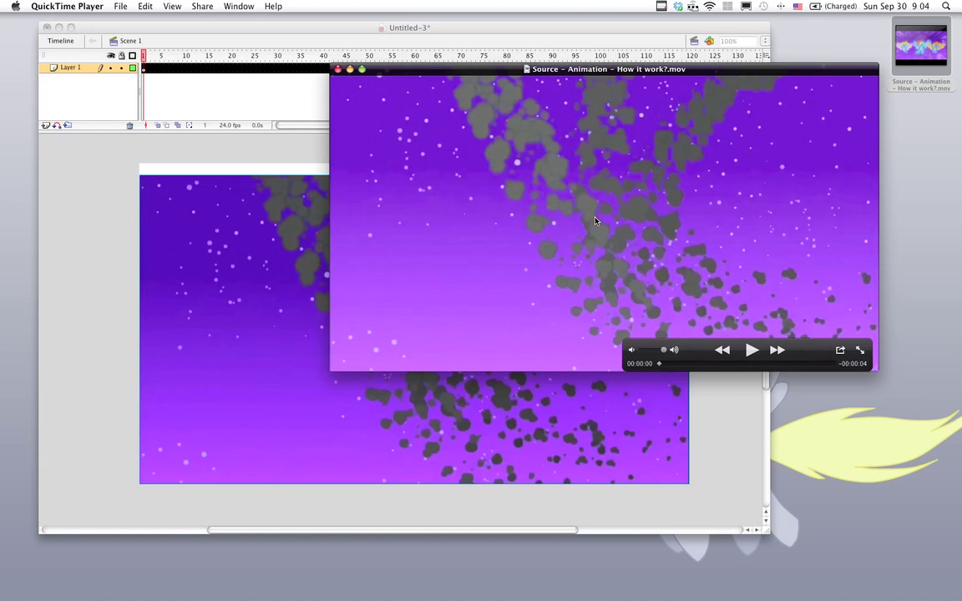
key("space")
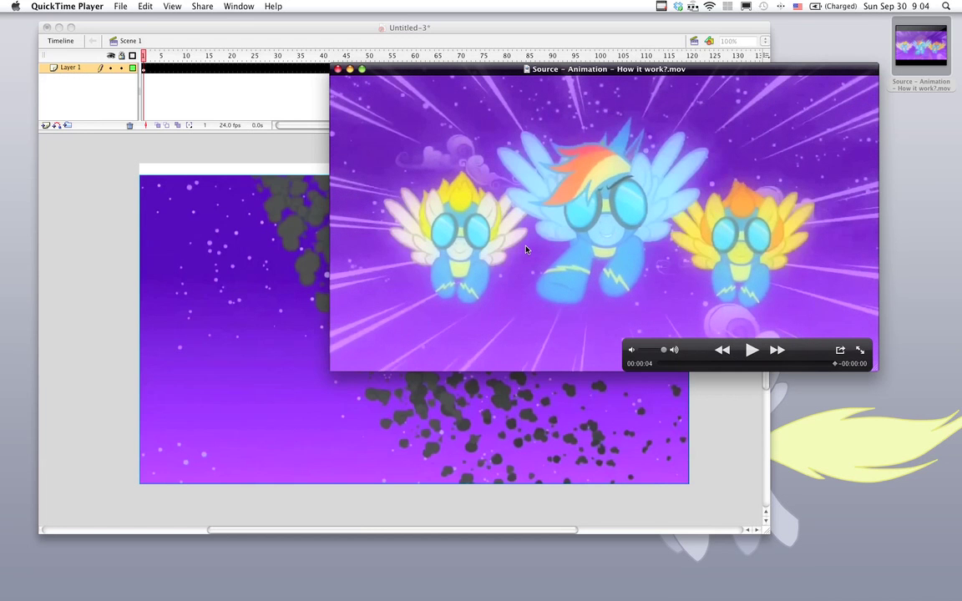
left_click(337, 70)
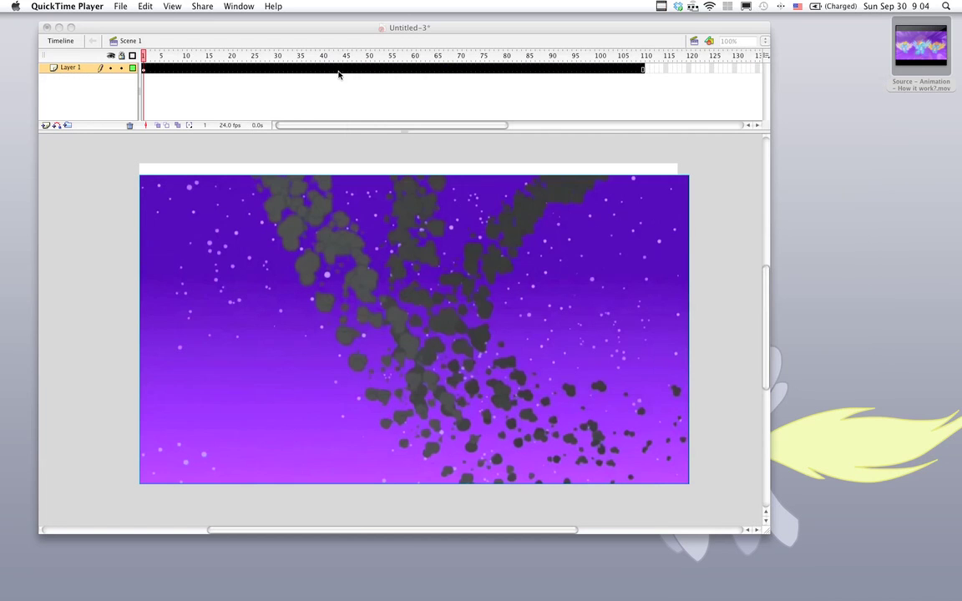
left_click(458, 100)
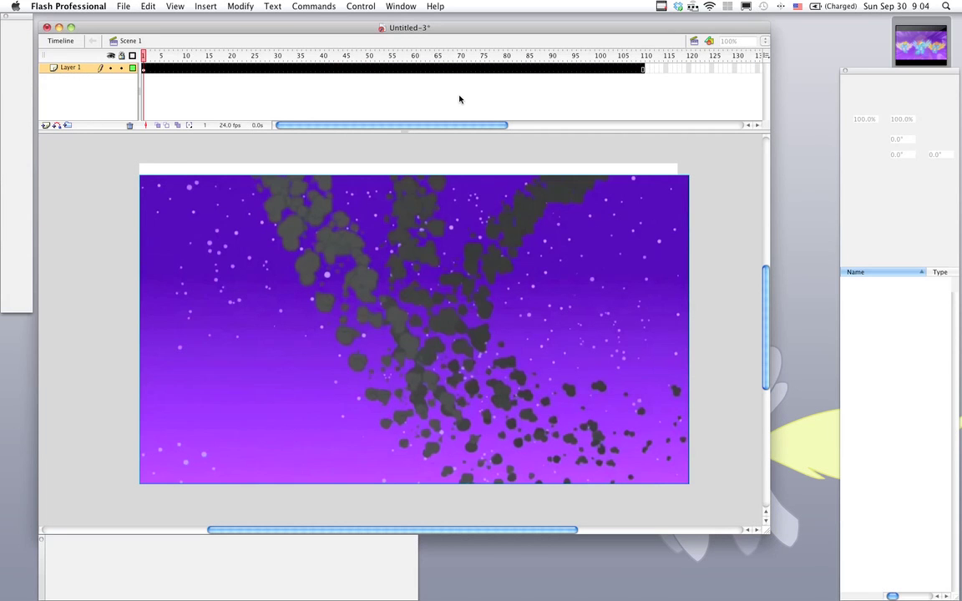
Step: Rename the layer holding the imported video as Reference
left_click(75, 67)
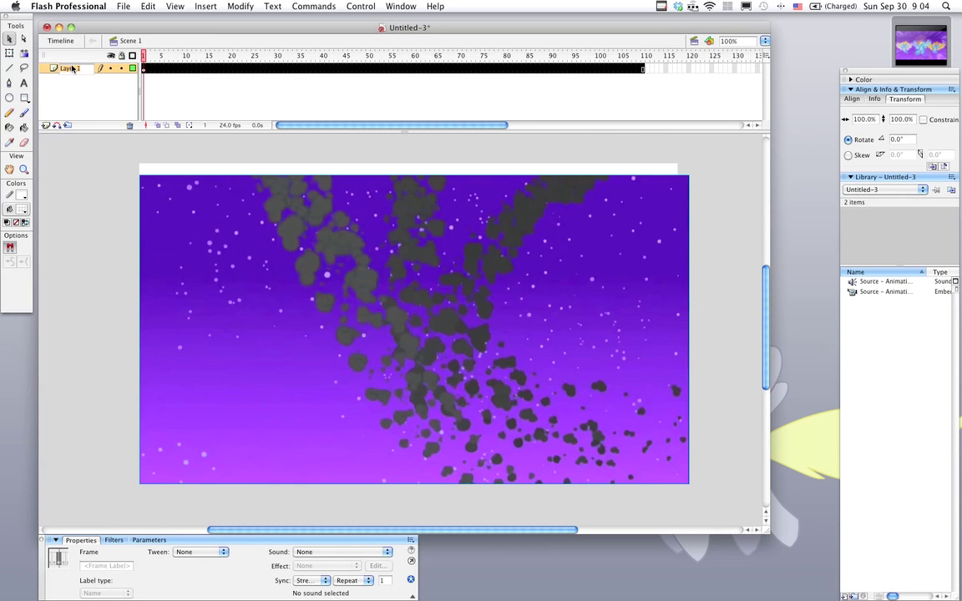
type("Refl")
key("Return")
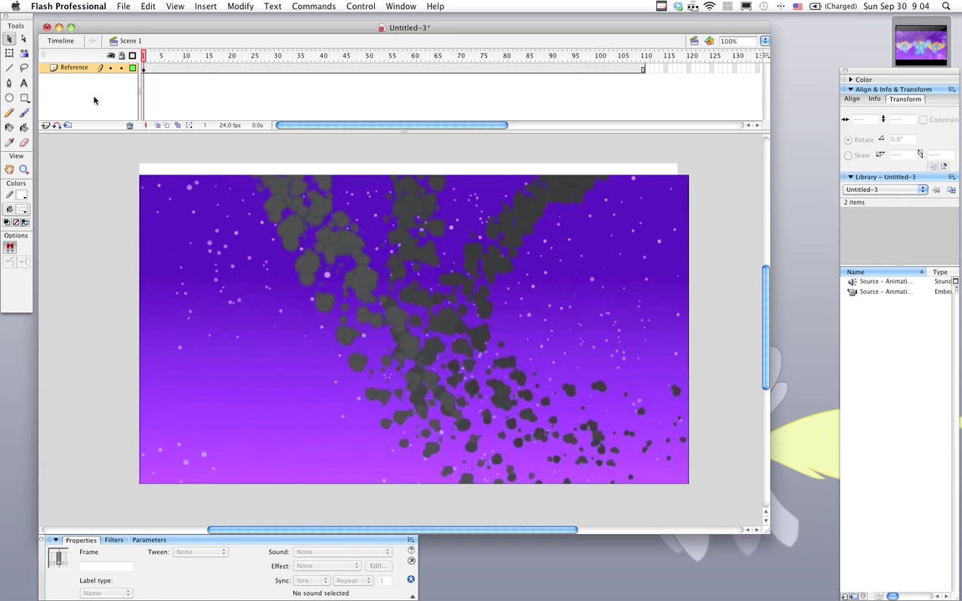
Step: Play the timeline to check the embedded video, and return to frame 1 of the Reference layer
key("Return")
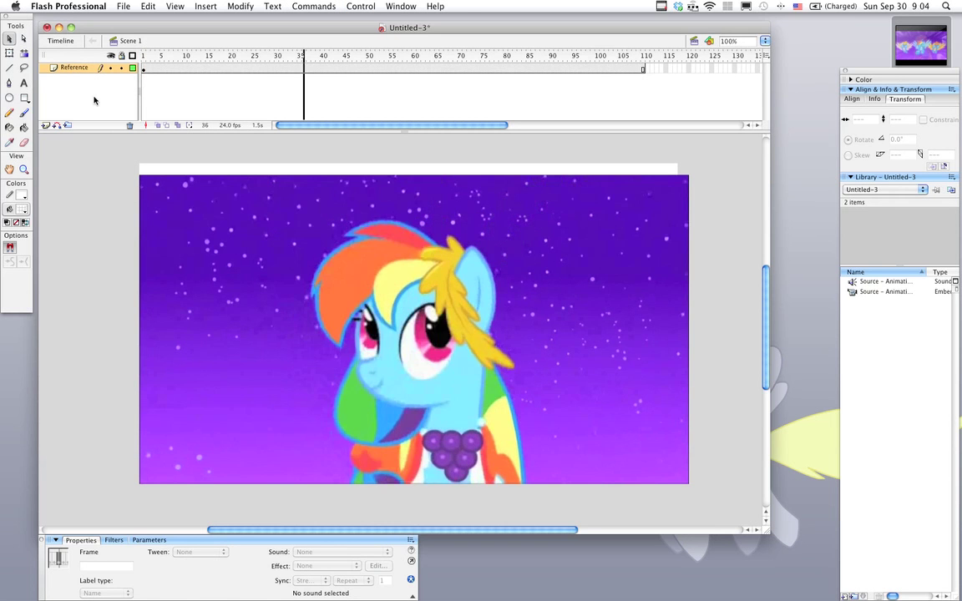
key("Return")
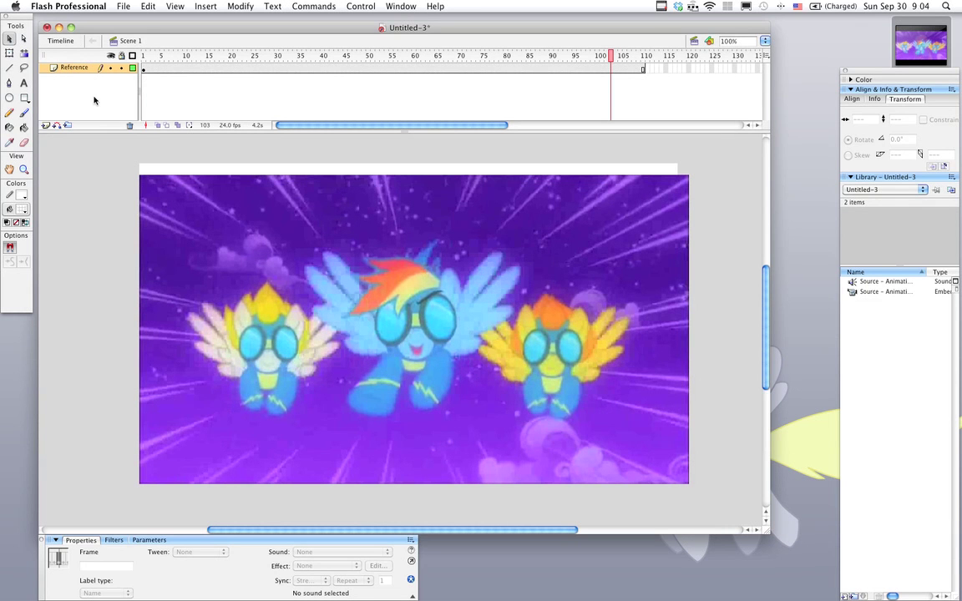
left_click(143, 69)
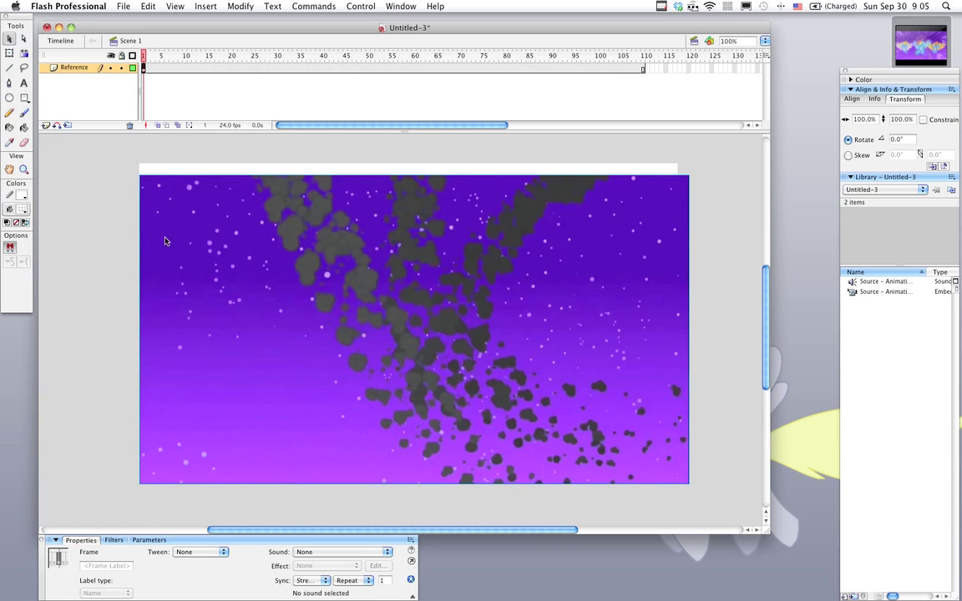
Step: Add a new layer above Reference and name it Soundtrack
left_click(45, 126)
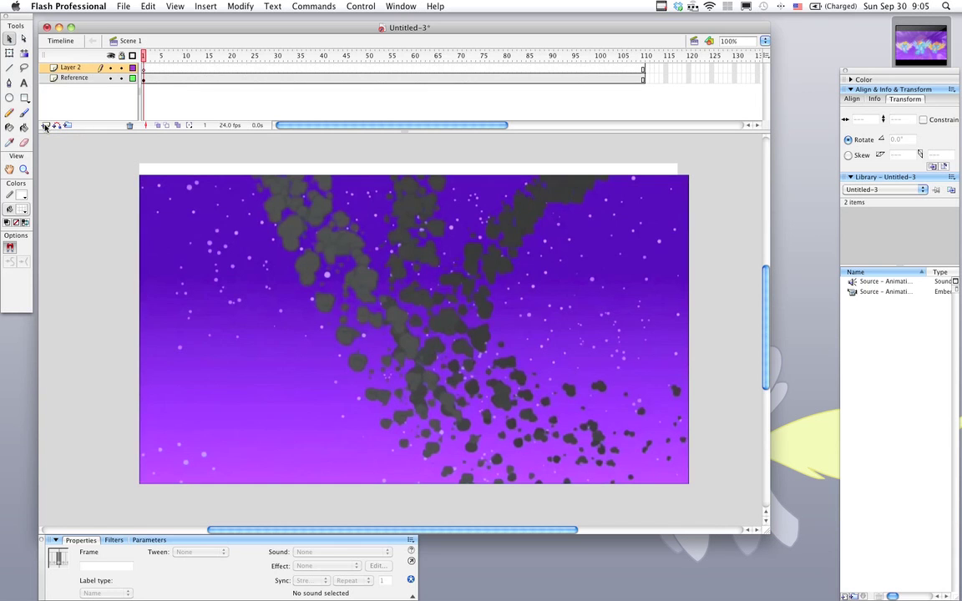
double_click(72, 67)
type("Sound")
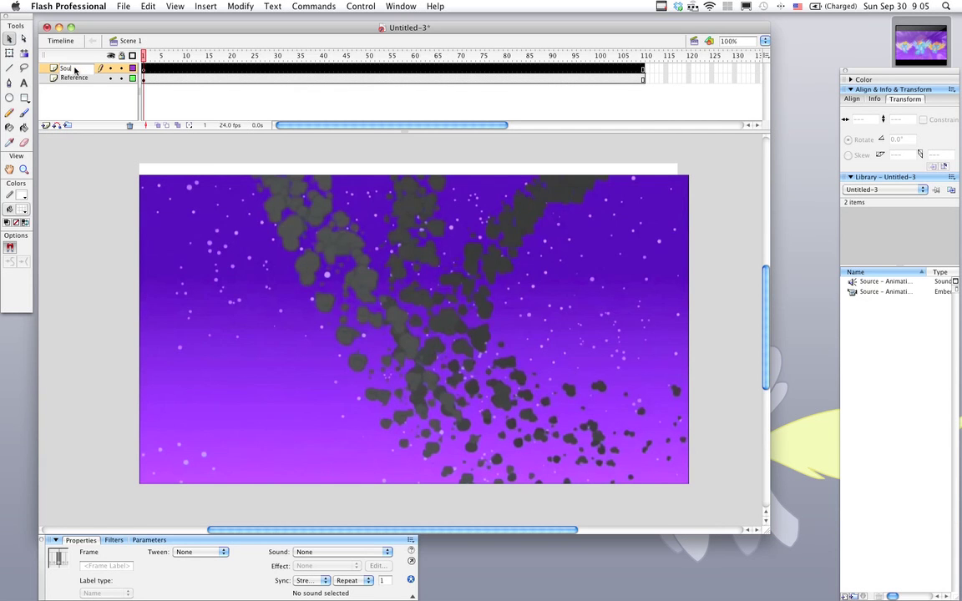
type("track")
key("Return")
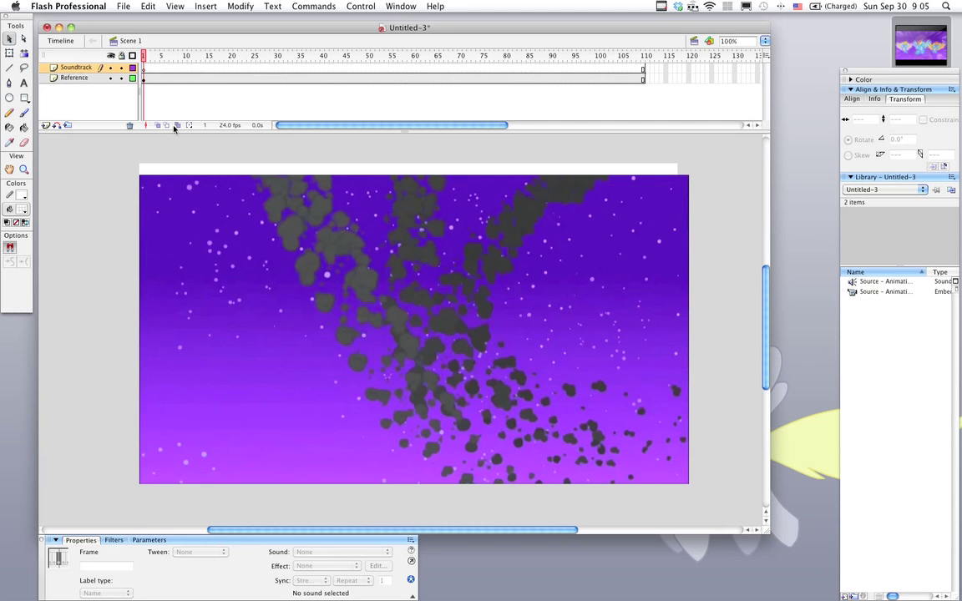
Step: Assign the imported "Source - Animation" sound to the Soundtrack layer's frames, and play the timeline from the start to check it
left_click(84, 68)
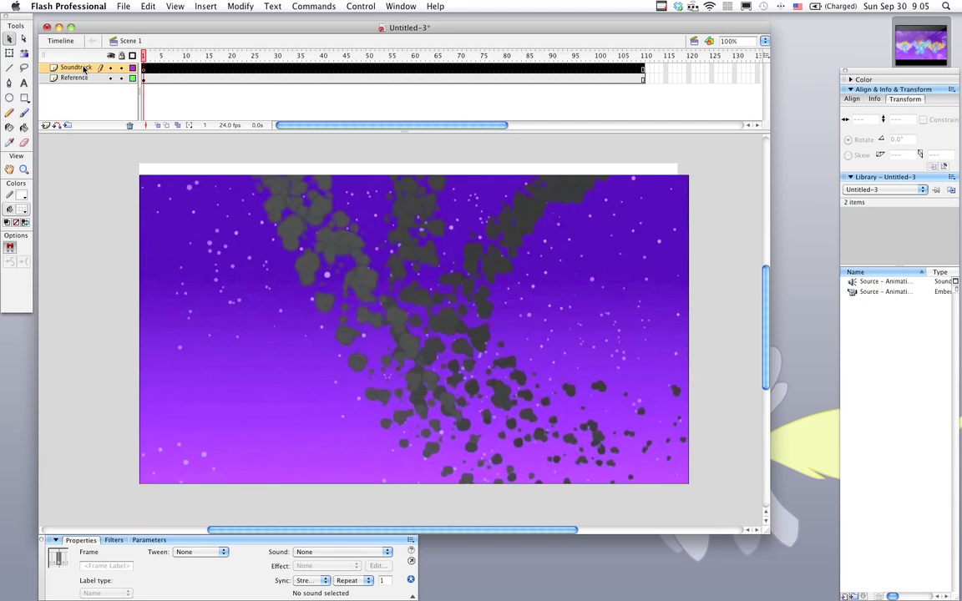
left_click(328, 553)
left_click(322, 563)
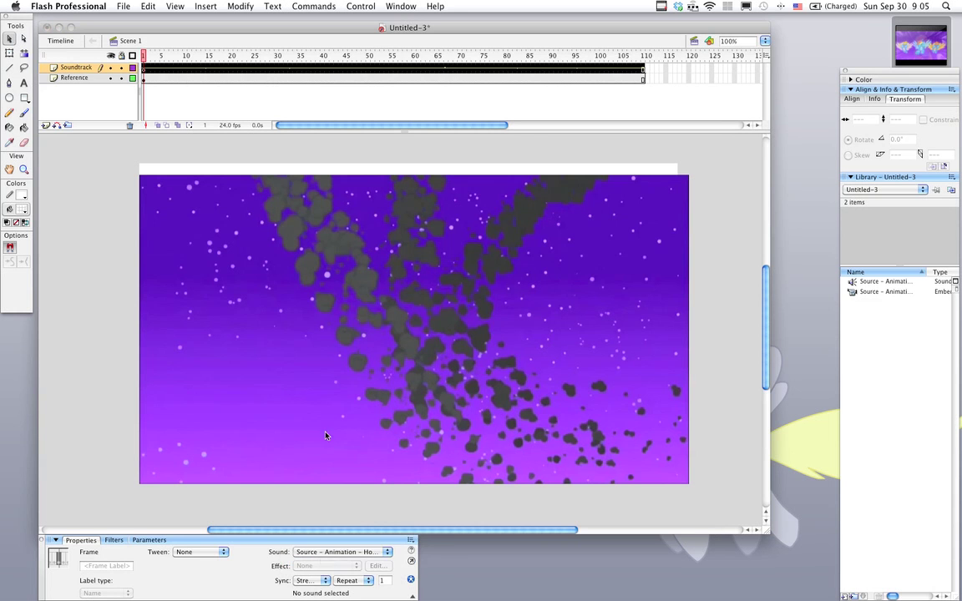
left_click(142, 89)
left_click(144, 97)
key("Return")
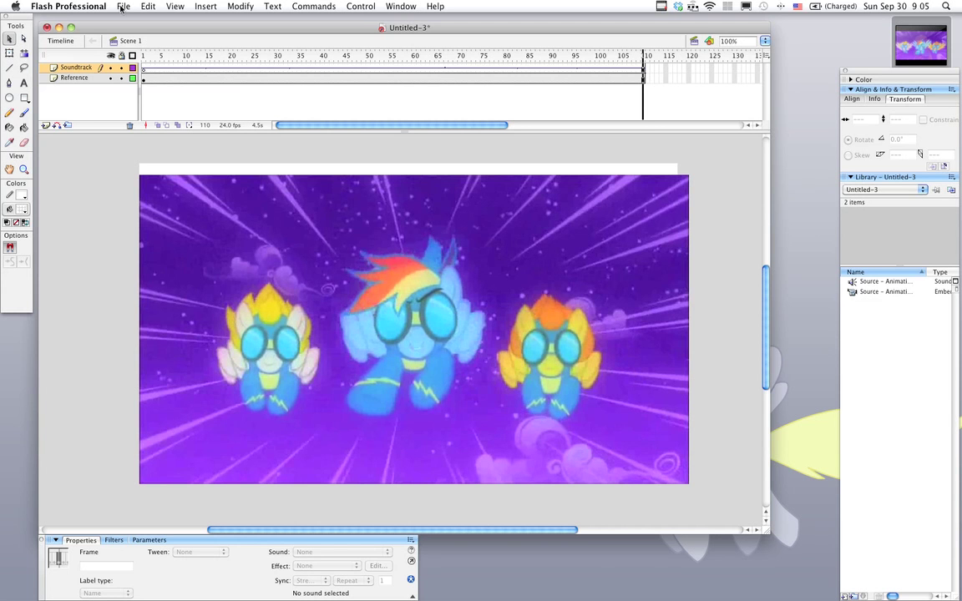
Step: Add a new layer above Soundtrack and name it Contrails
left_click(47, 124)
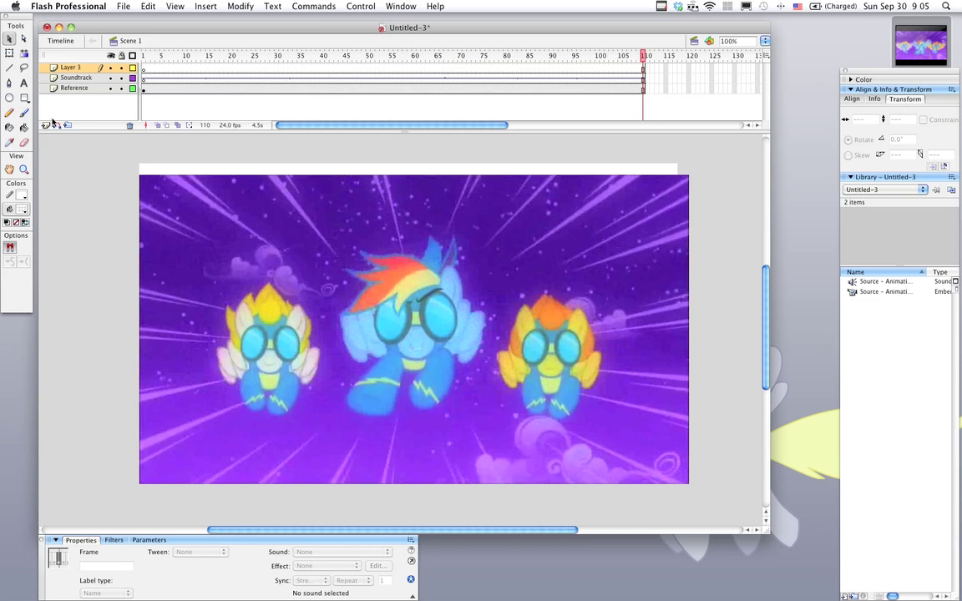
double_click(69, 69)
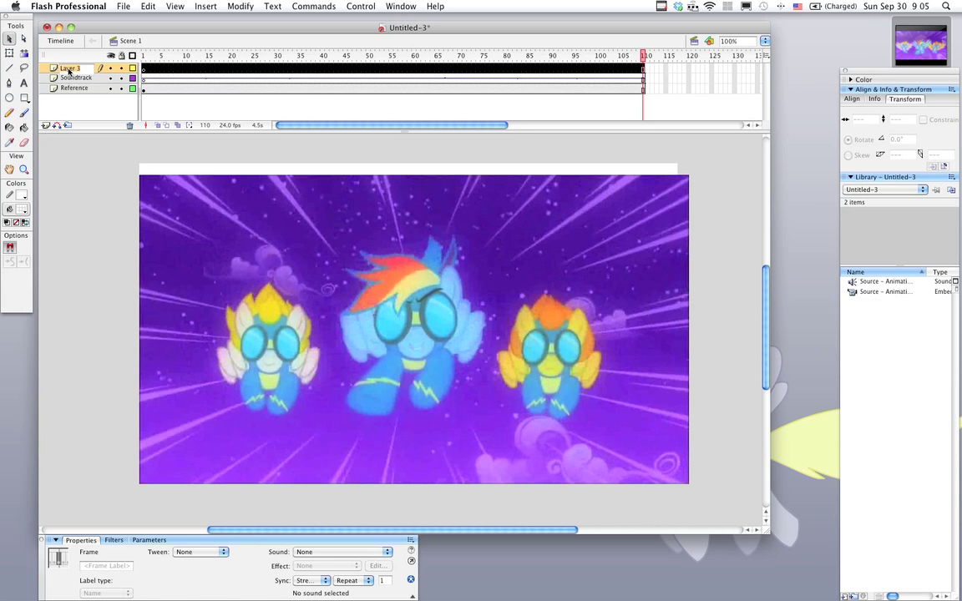
type("Contrails")
key("Return")
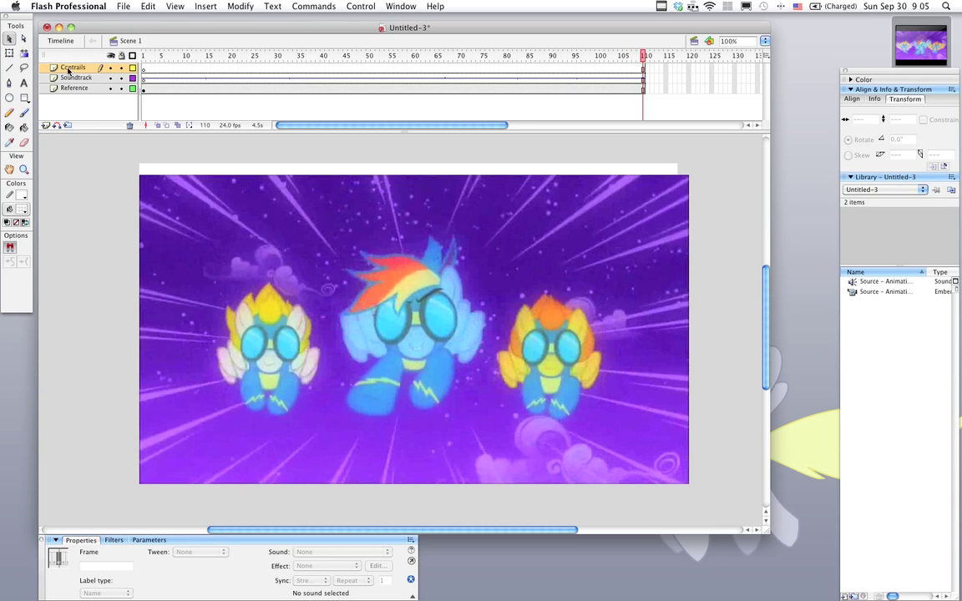
Step: Add a new layer above Contrails and name it Rainbow Dash
left_click(45, 125)
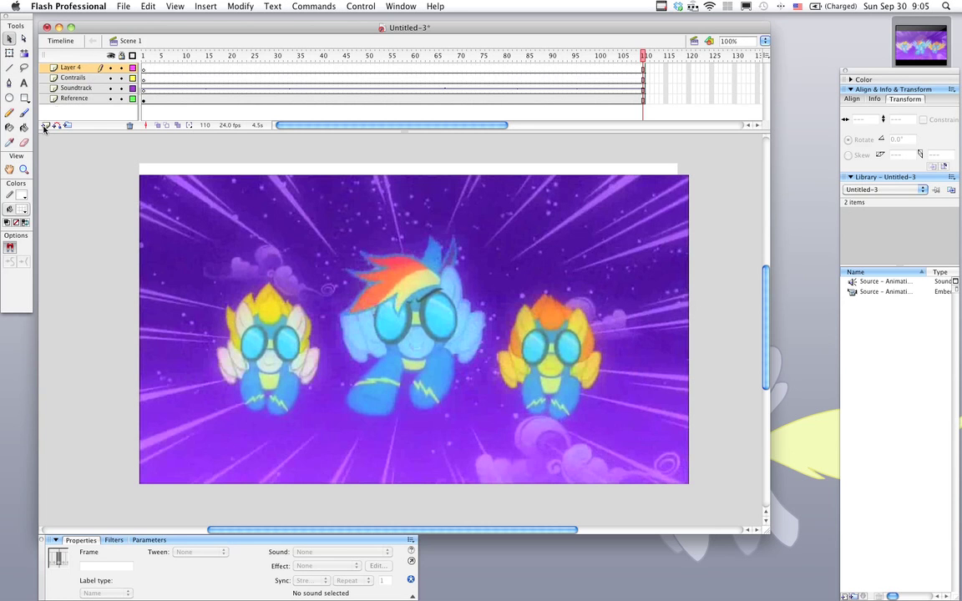
double_click(71, 67)
type("Ra")
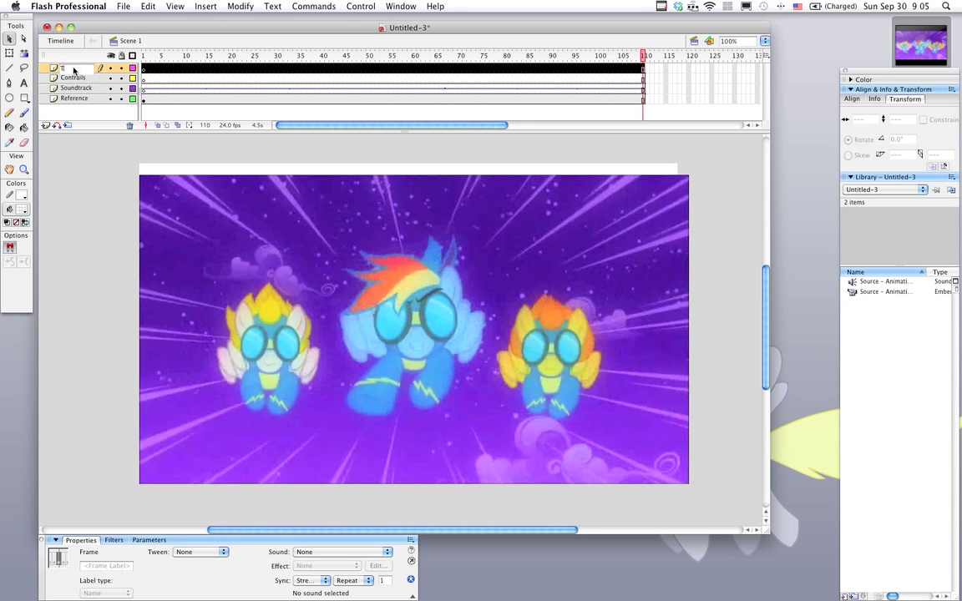
type("inbow Dash")
key("Return")
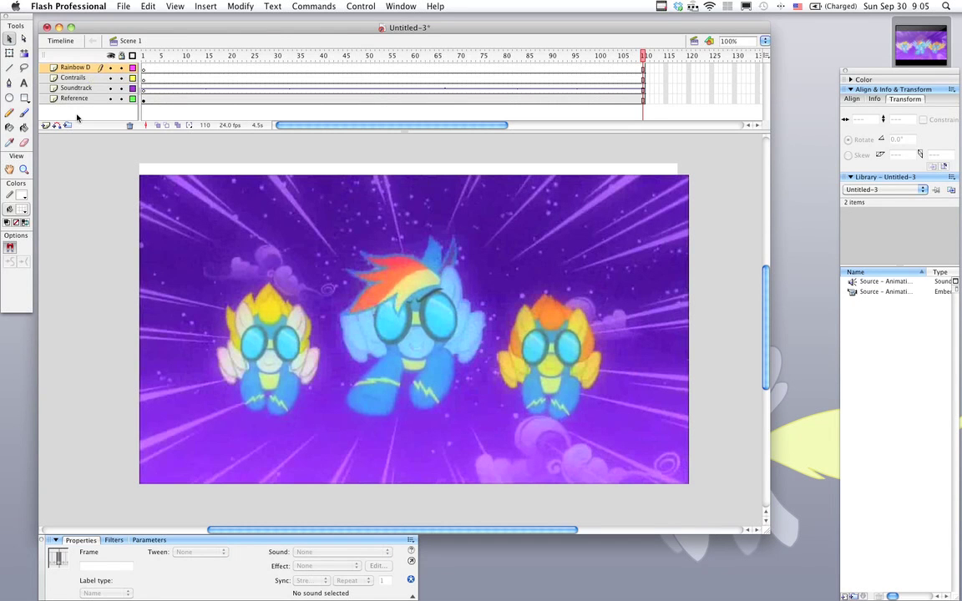
Step: Add a new layer named Background and move it between the Contrails and Soundtrack layers
left_click(45, 125)
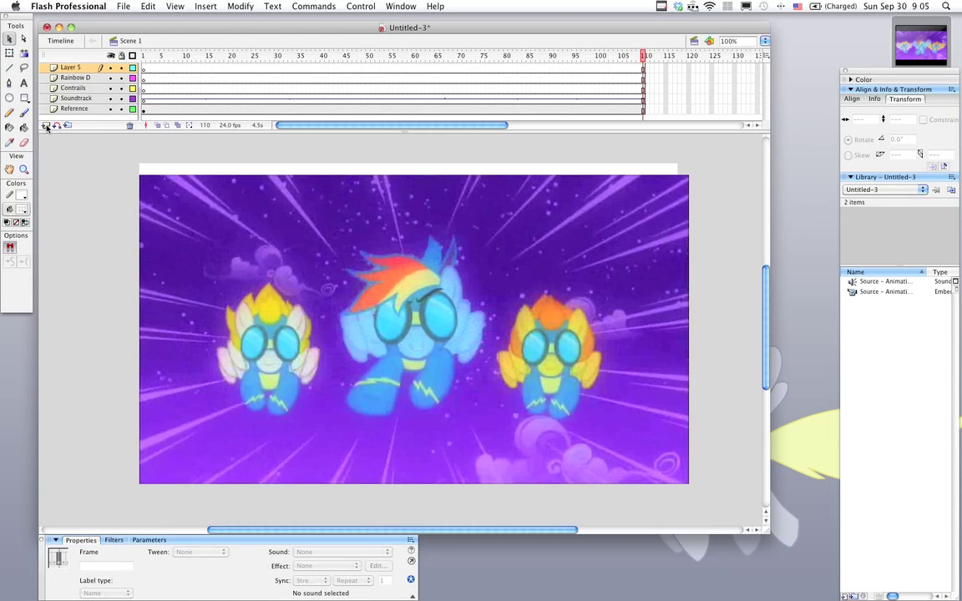
left_click(67, 69)
type("Background")
key("Return")
left_click_drag(52, 66, 50, 89)
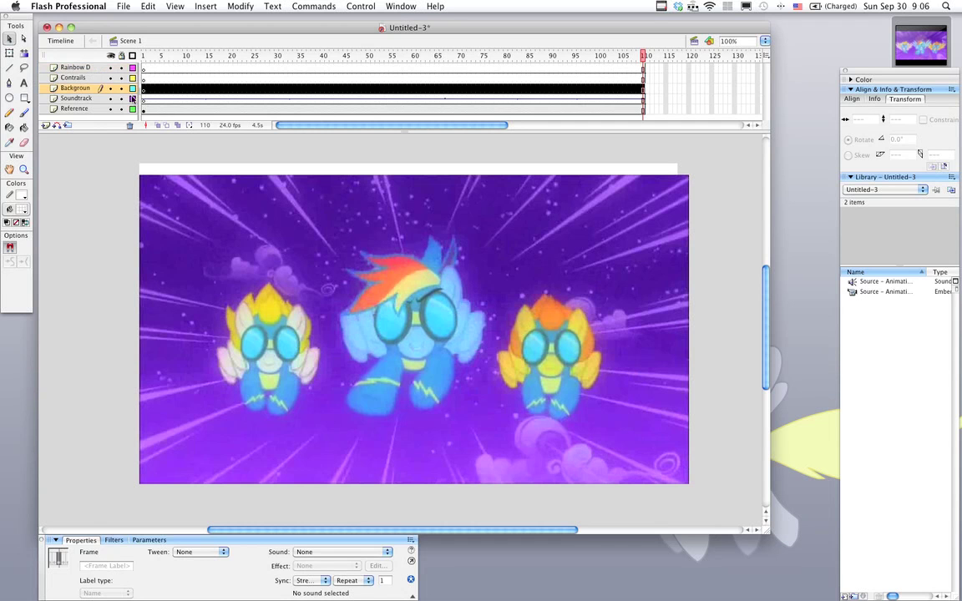
Step: Review the source animation at frames 26, 36, 46, 56 and 60 of the timeline
left_click(257, 61)
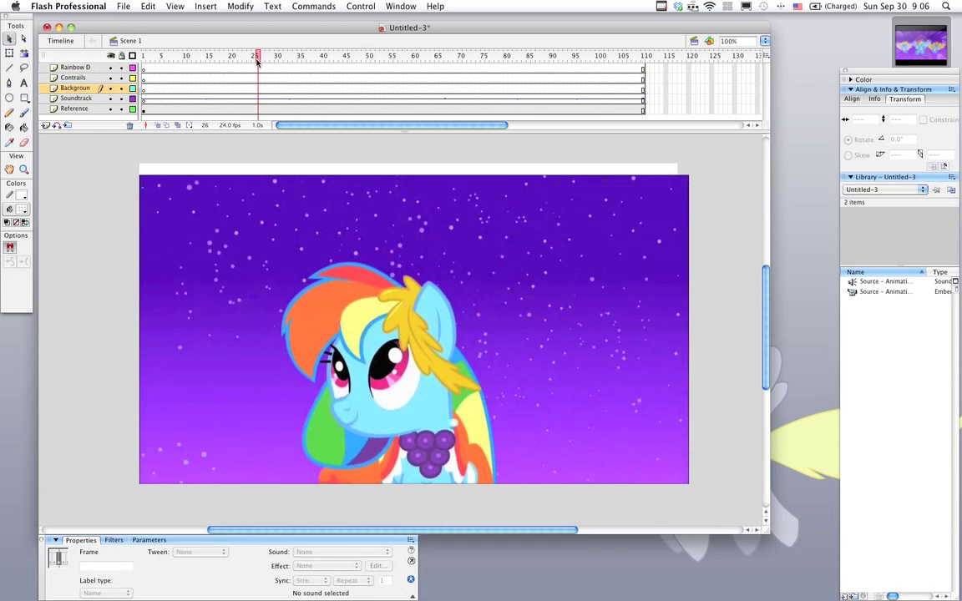
left_click(304, 61)
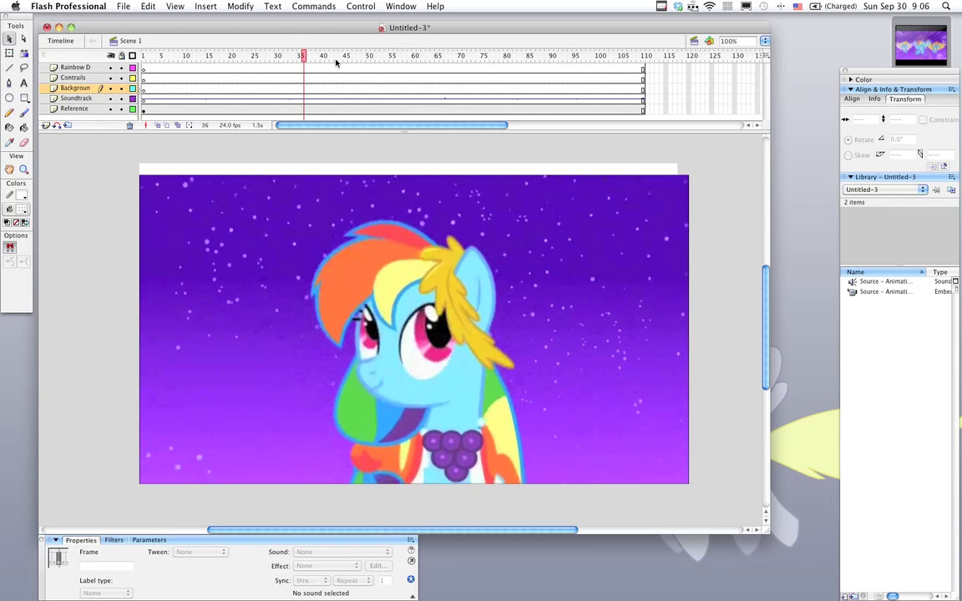
left_click(350, 61)
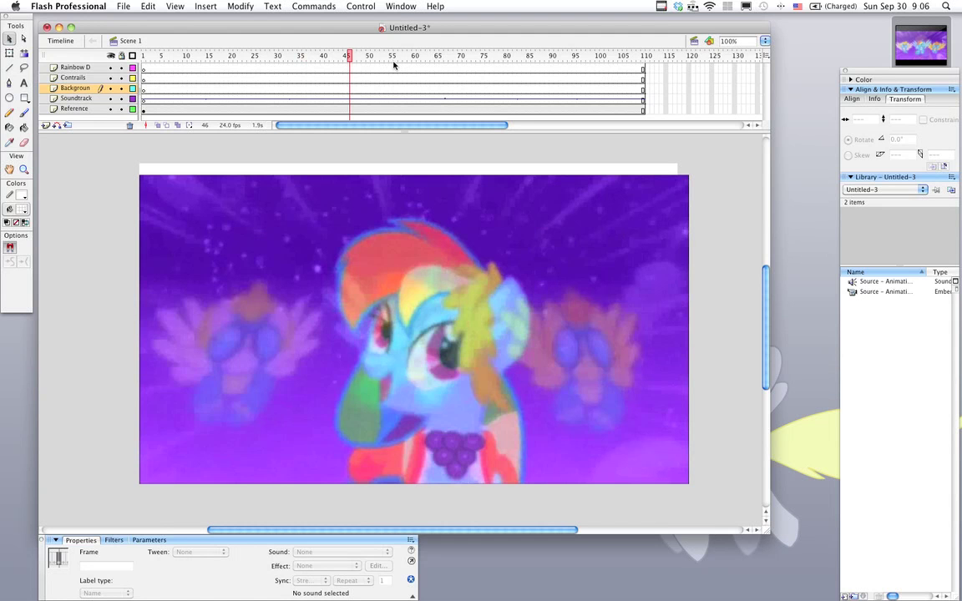
left_click(395, 61)
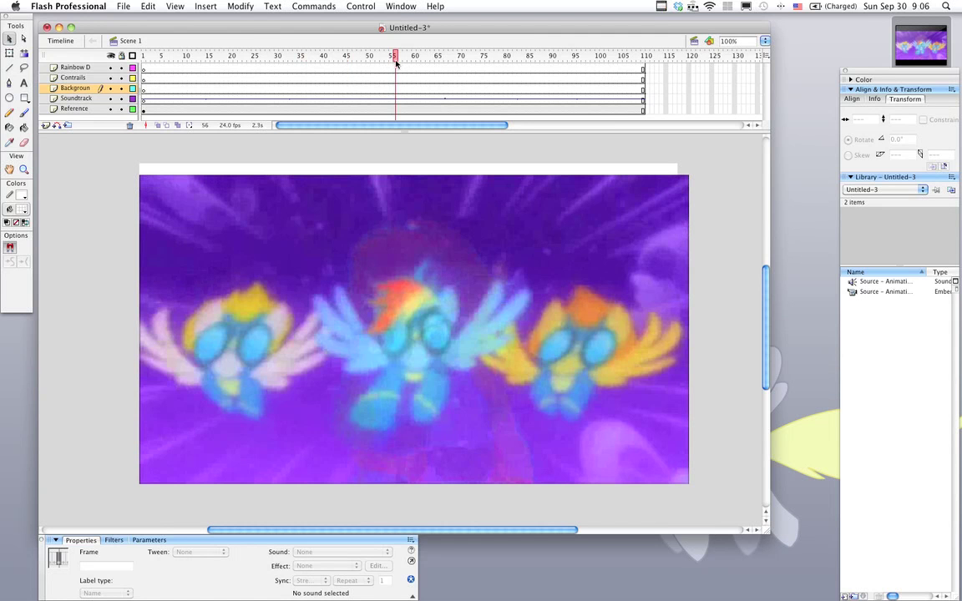
left_click(415, 61)
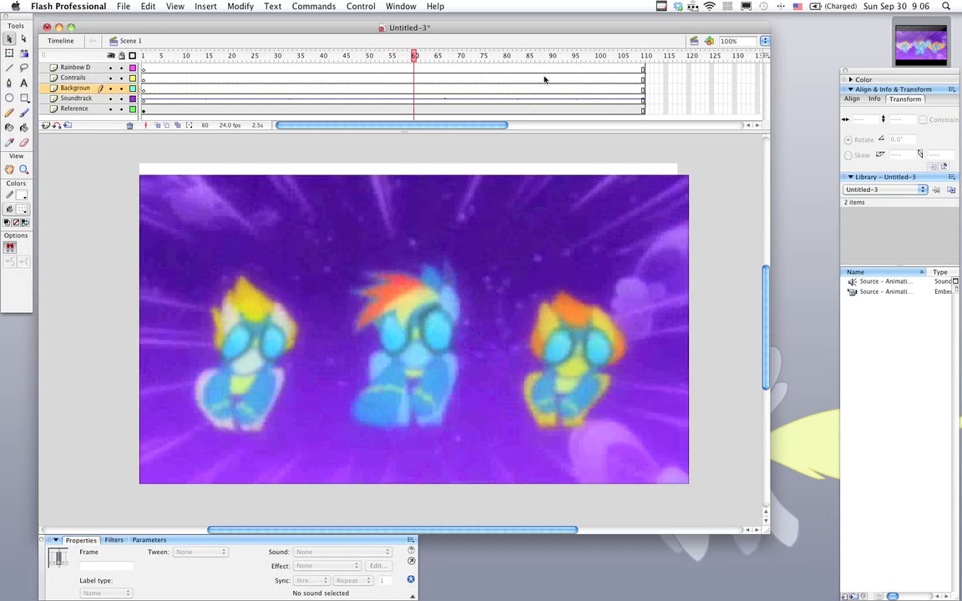
Step: Select the closing frames and the whole span of the Rainbow Dash layer, and return to its frame 1
left_click(645, 69)
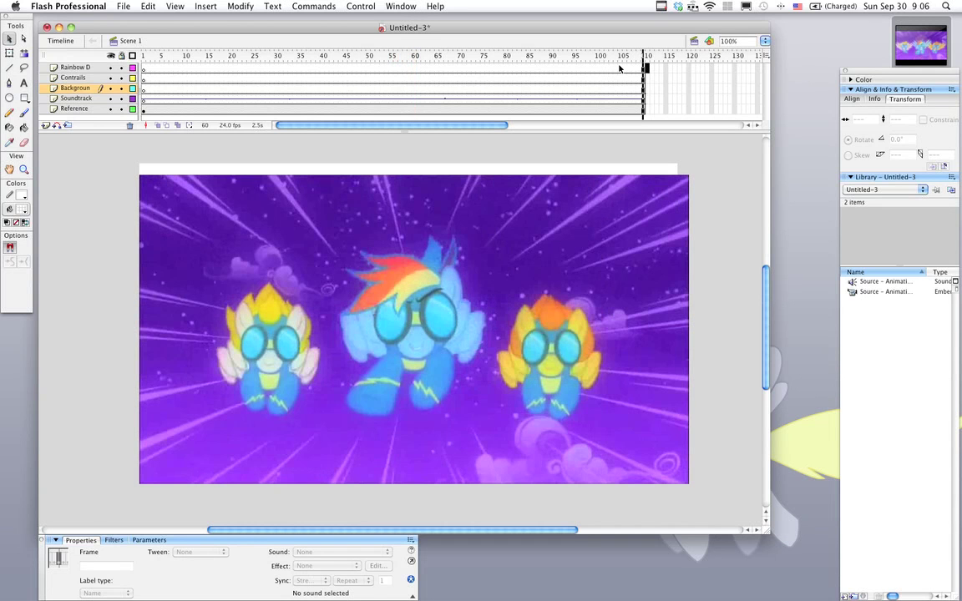
left_click(529, 69, "shift")
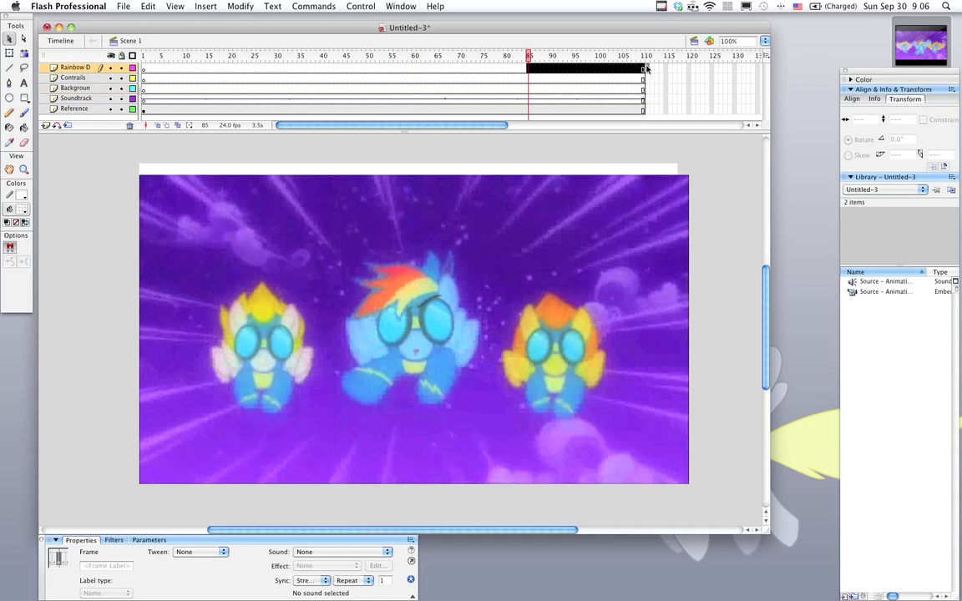
left_click(145, 69)
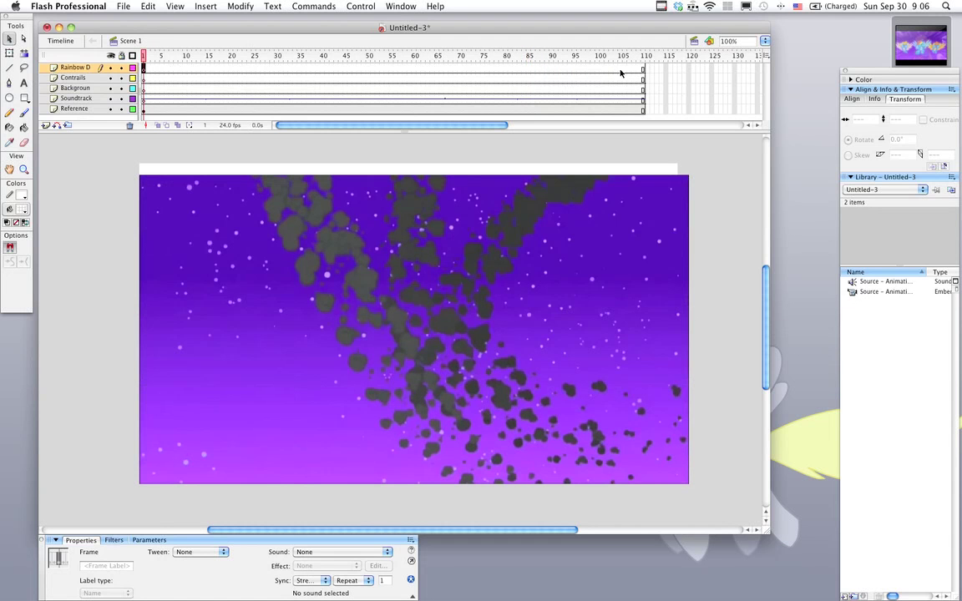
left_click(642, 71)
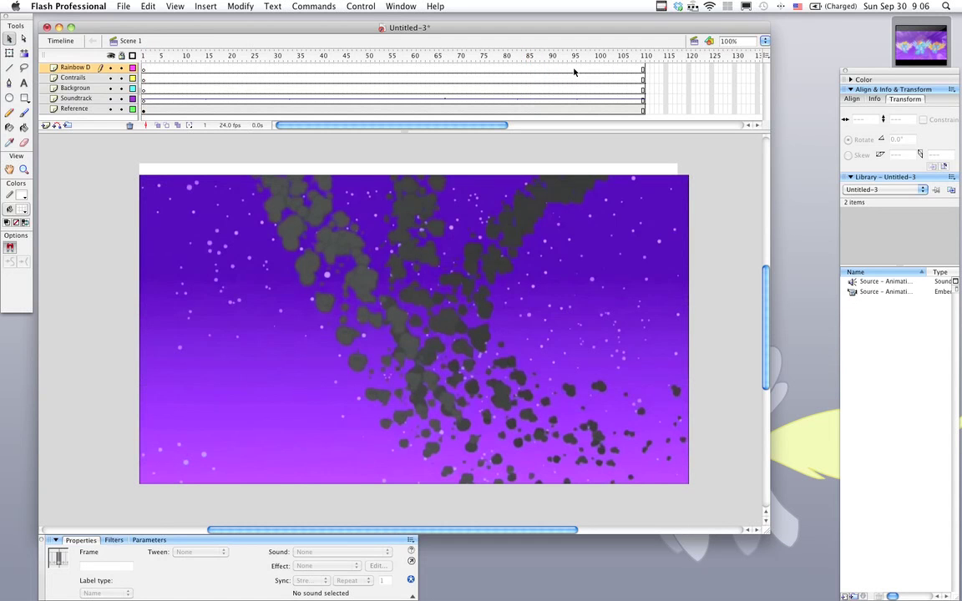
left_click(573, 68, "shift")
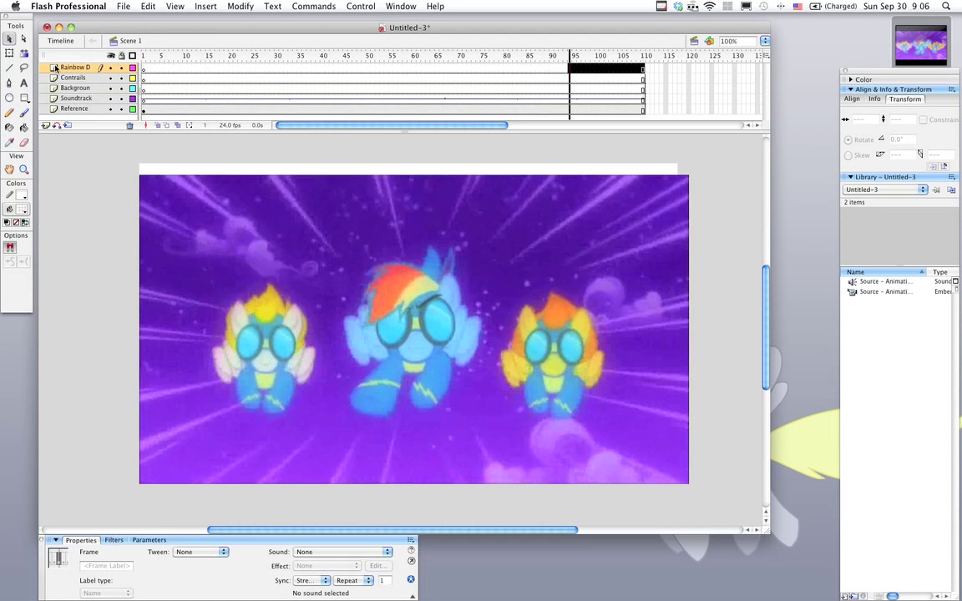
left_click(72, 68)
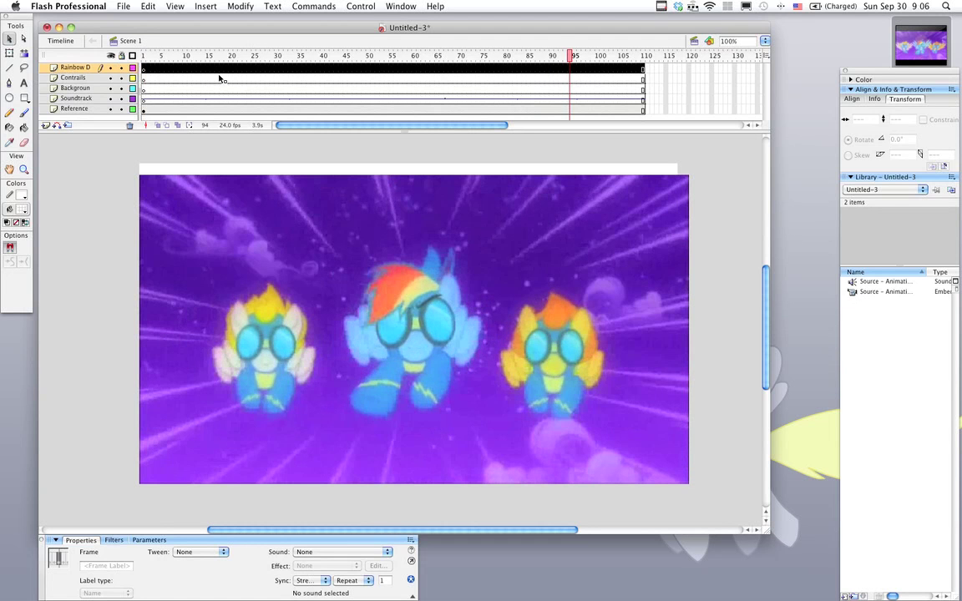
left_click(144, 68)
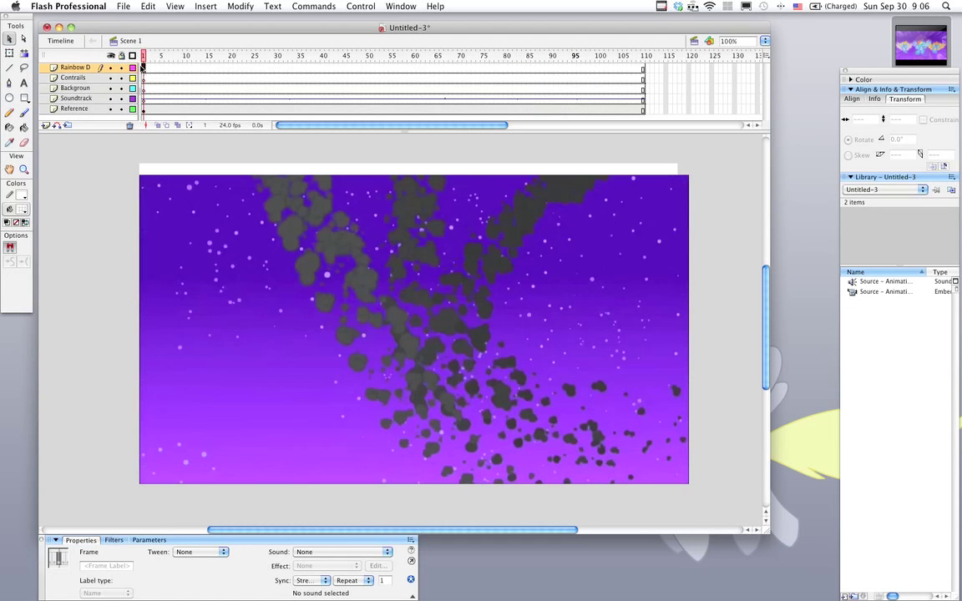
Step: Save the document to the Desktop as "Animation - how it work?.fla" in Flash 8 format
left_click(122, 6)
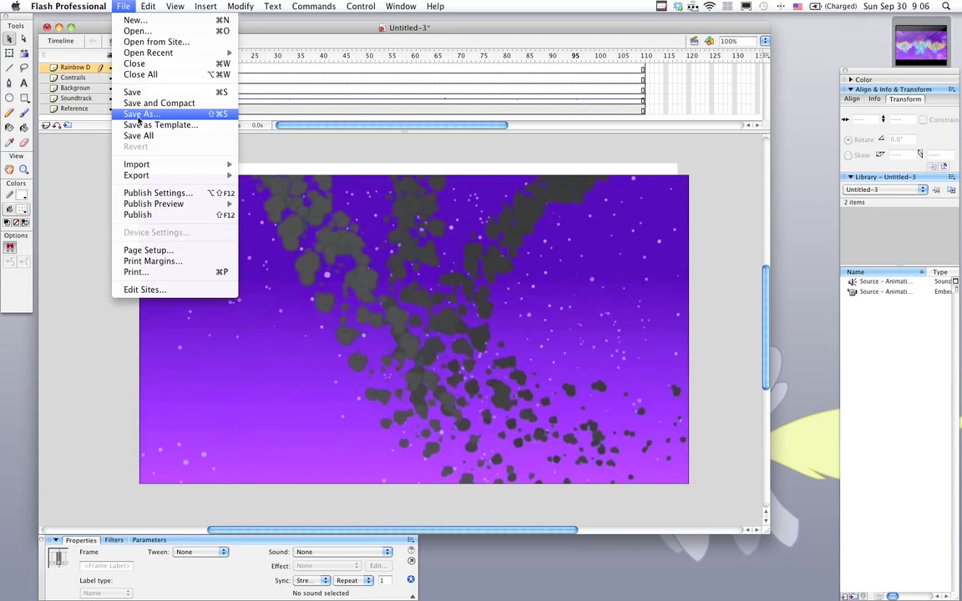
left_click(398, 179)
key("super+s")
type("A")
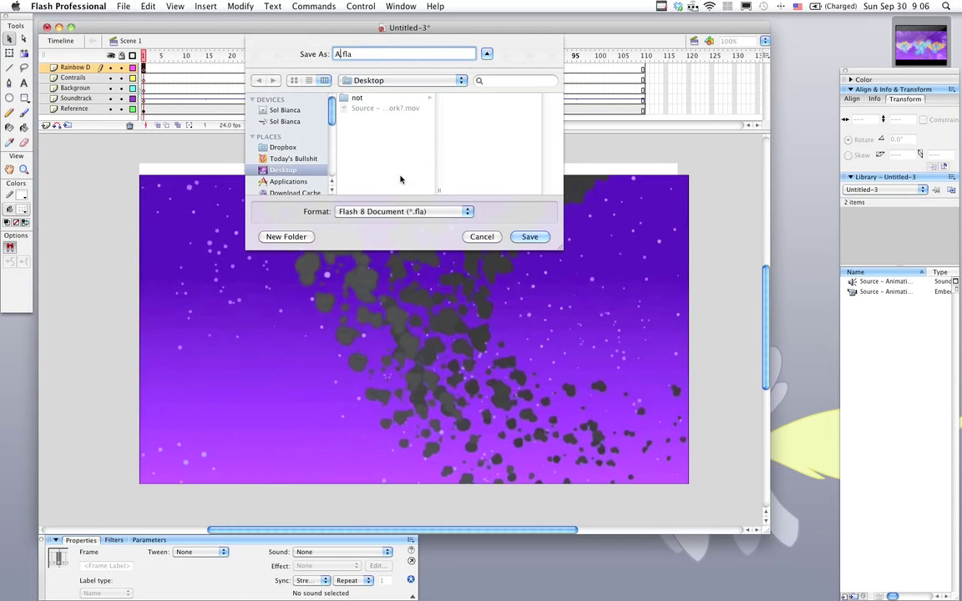
type("nmimation")
key("super+s")
type("Animation - how it work?.fla")
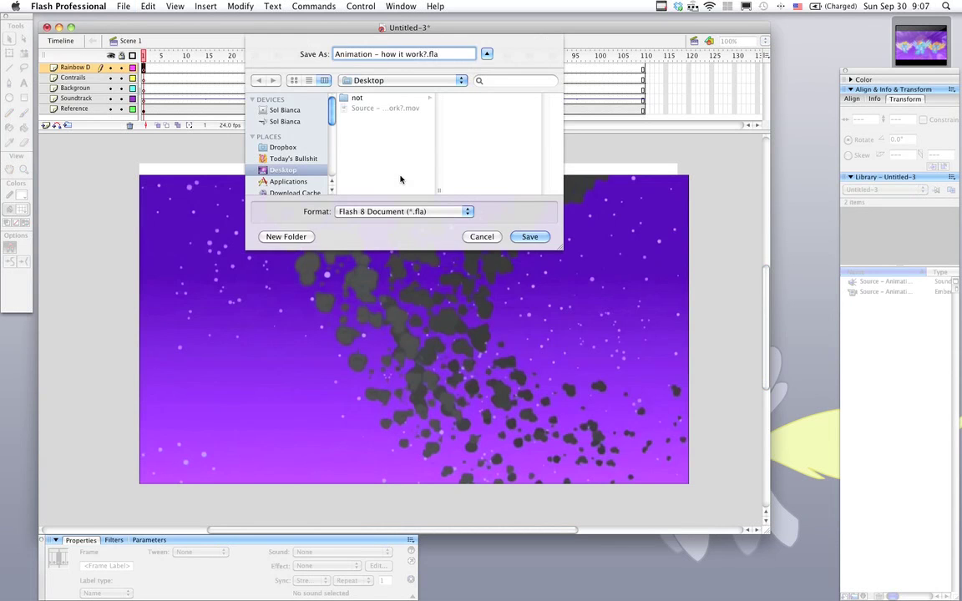
key("Return")
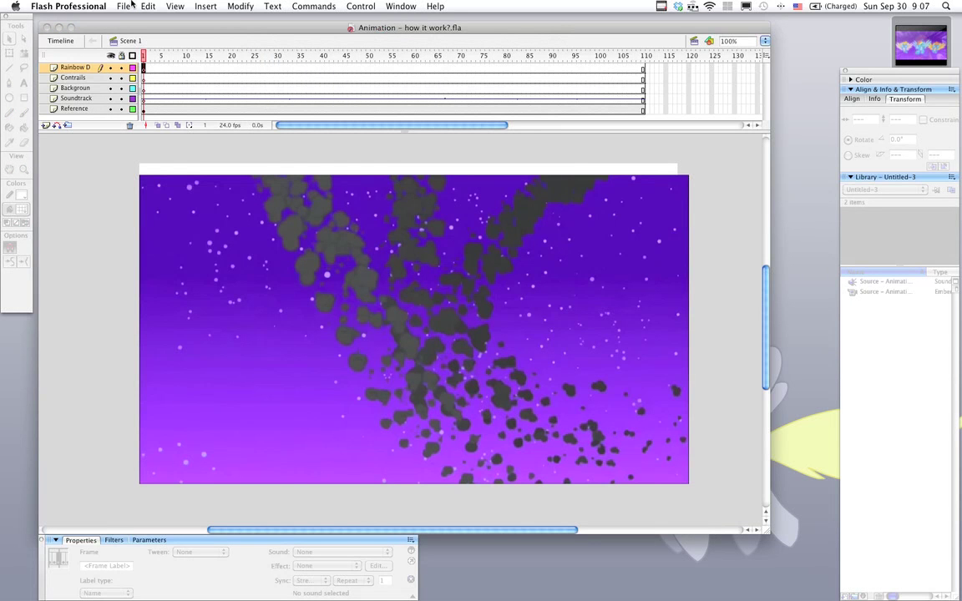
Step: Export the movie to the Desktop as a QuickTime video named "In and Out", with the width set to 540 pixels
left_click(130, 6)
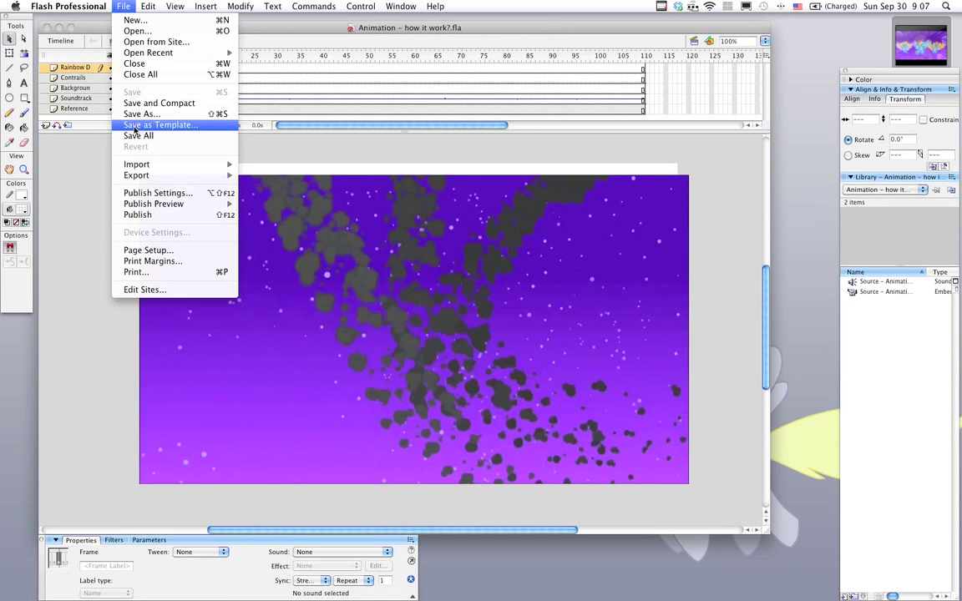
mouse_move(154, 178)
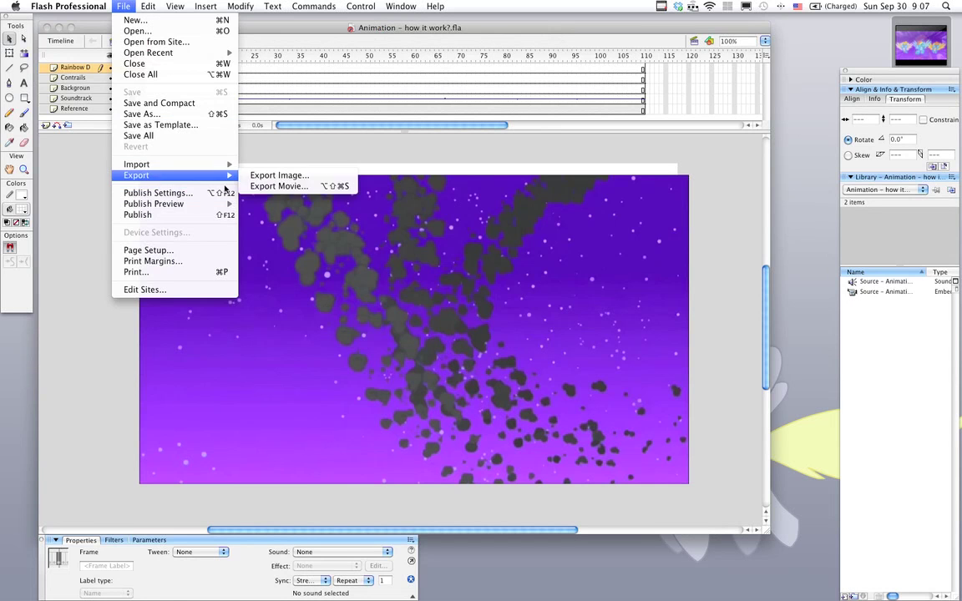
left_click(256, 186)
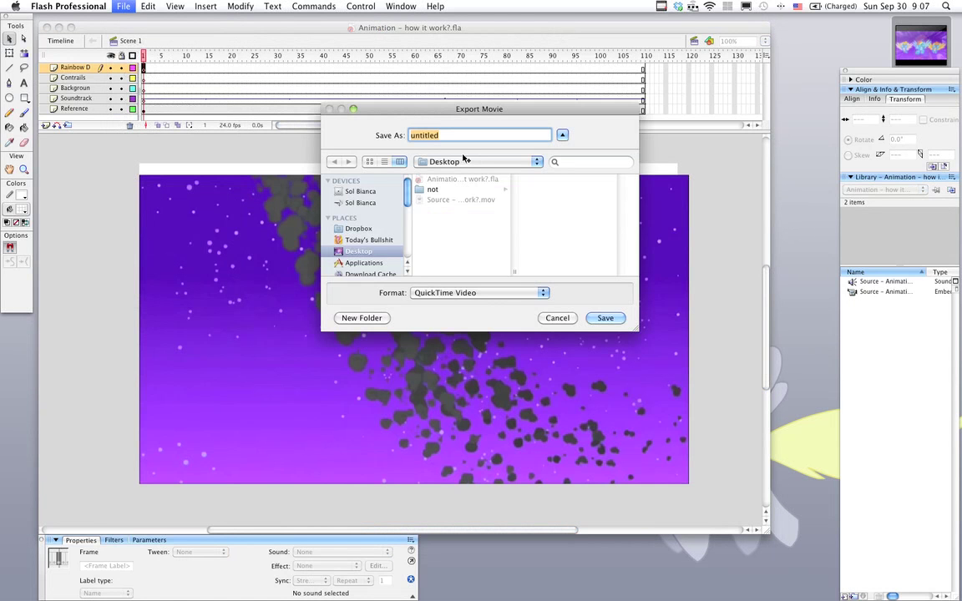
type("In and Out")
left_click(605, 318)
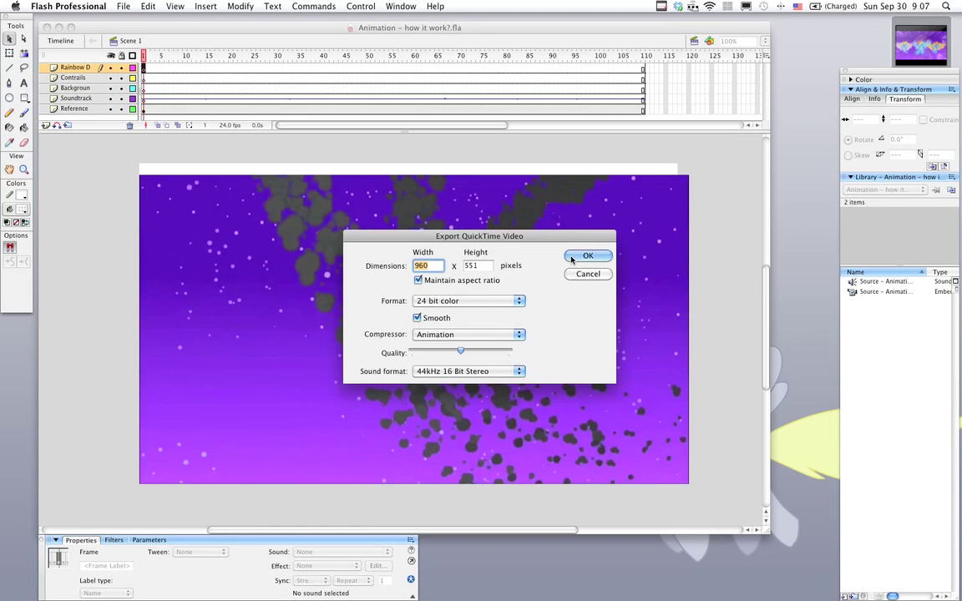
type("540")
left_click(585, 256)
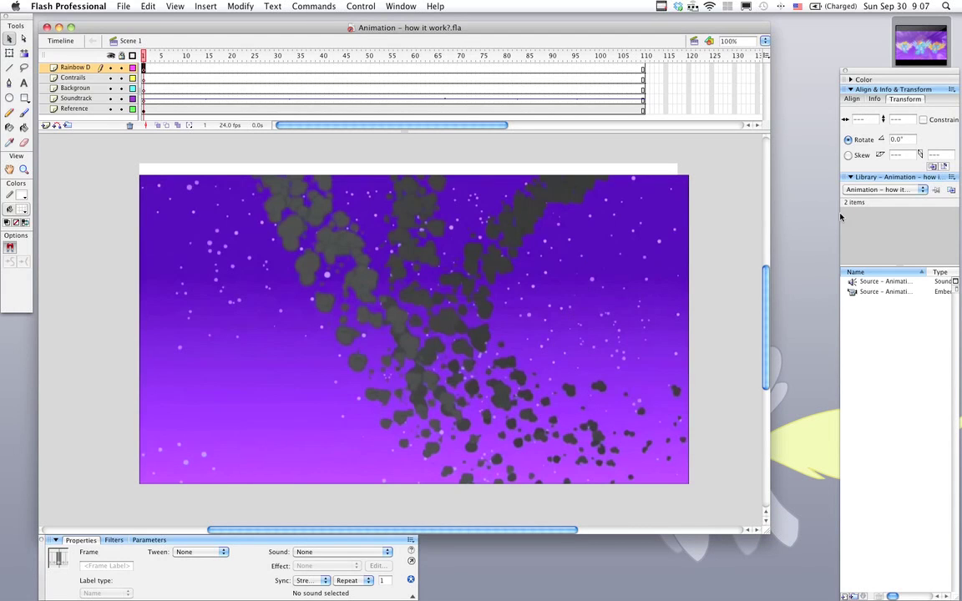
Step: Open the exported In and Out.mov from the desktop in QuickTime Player, and play it back in an enlarged window
key("super+h")
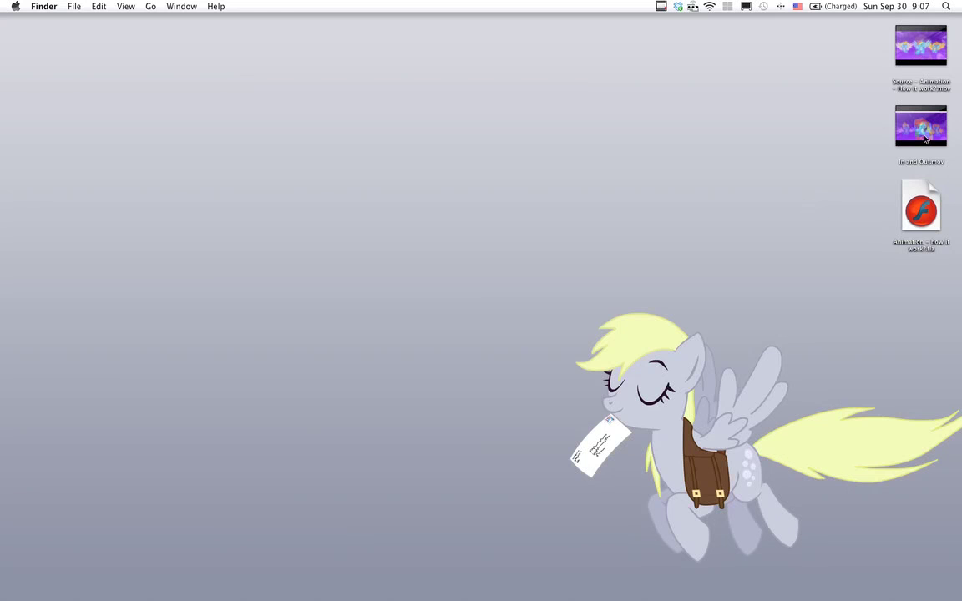
double_click(932, 112)
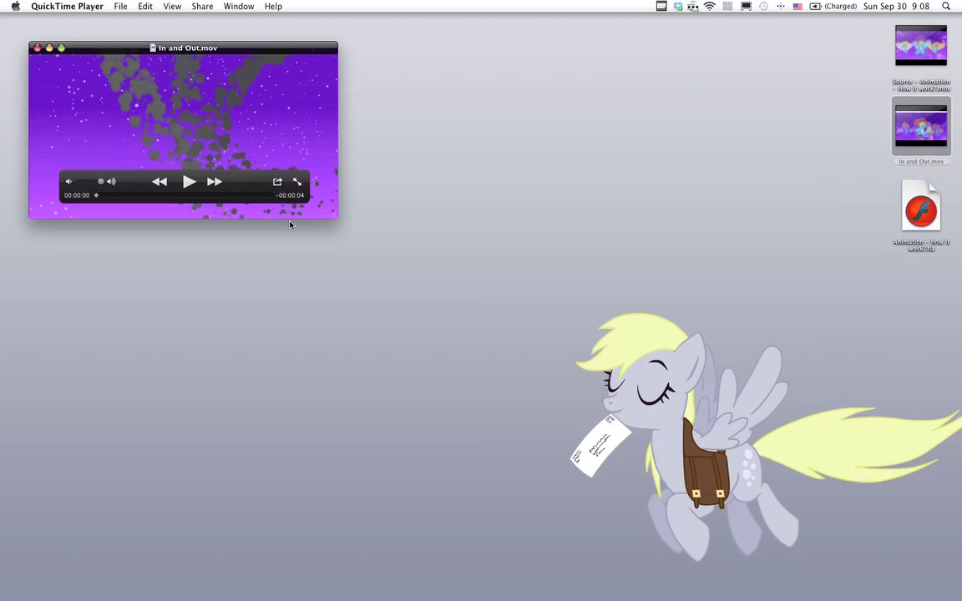
left_click(184, 182)
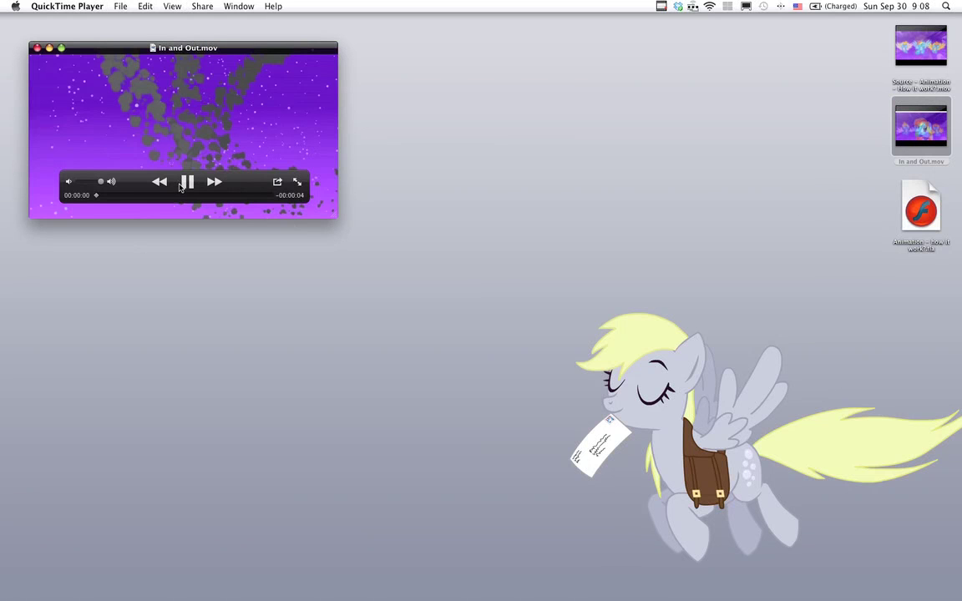
left_click(481, 384)
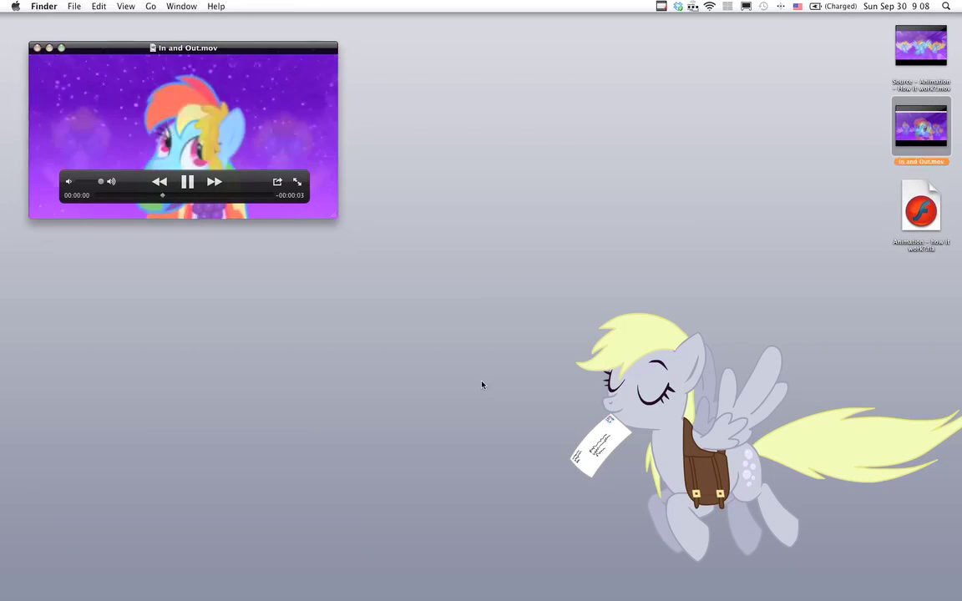
double_click(91, 54)
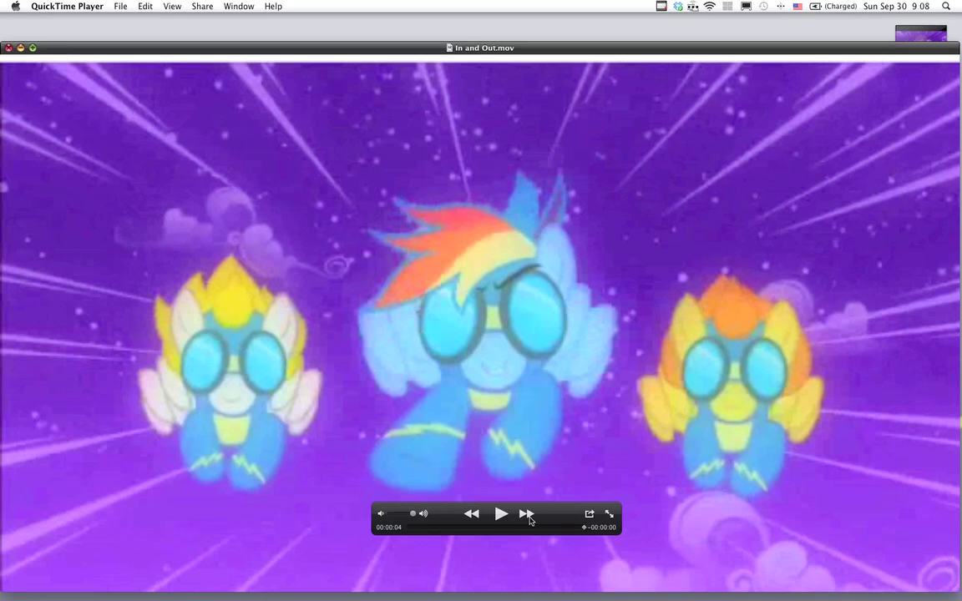
left_click_drag(548, 515, 621, 571)
left_click(578, 573)
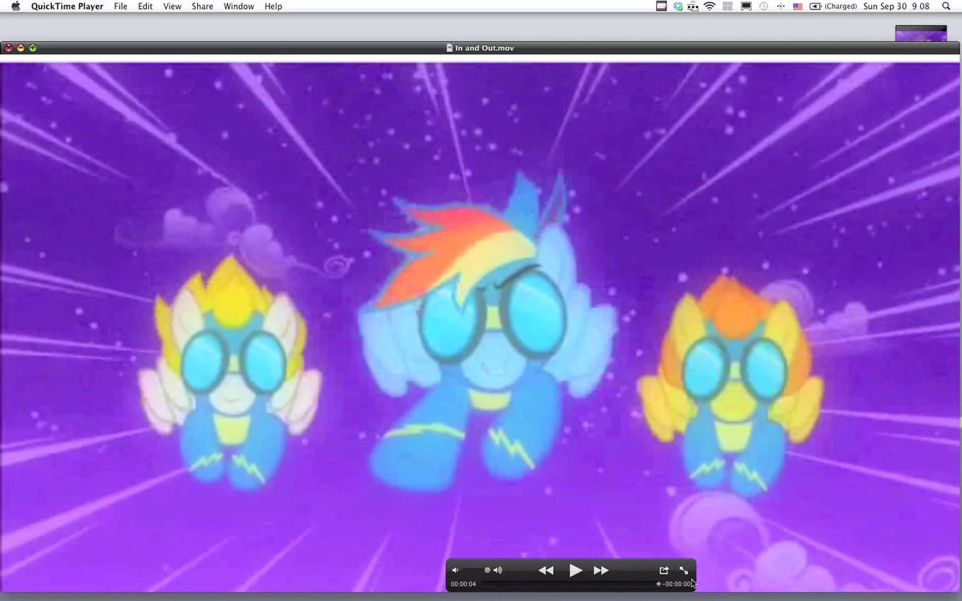
Step: View In and Out.mov in full screen, leave full screen, and restore the player window to its smaller size for playback
key("super+f")
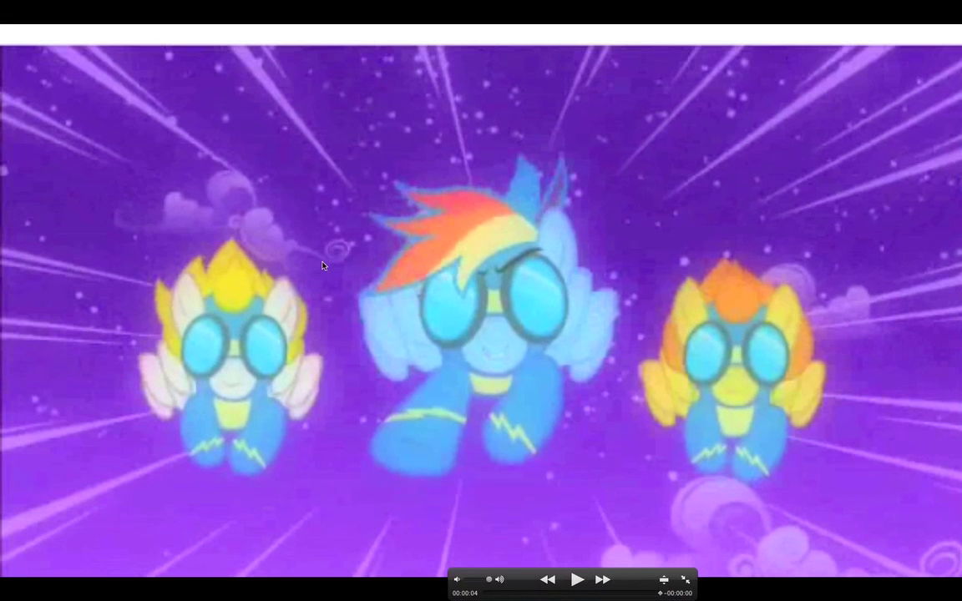
left_click(684, 578)
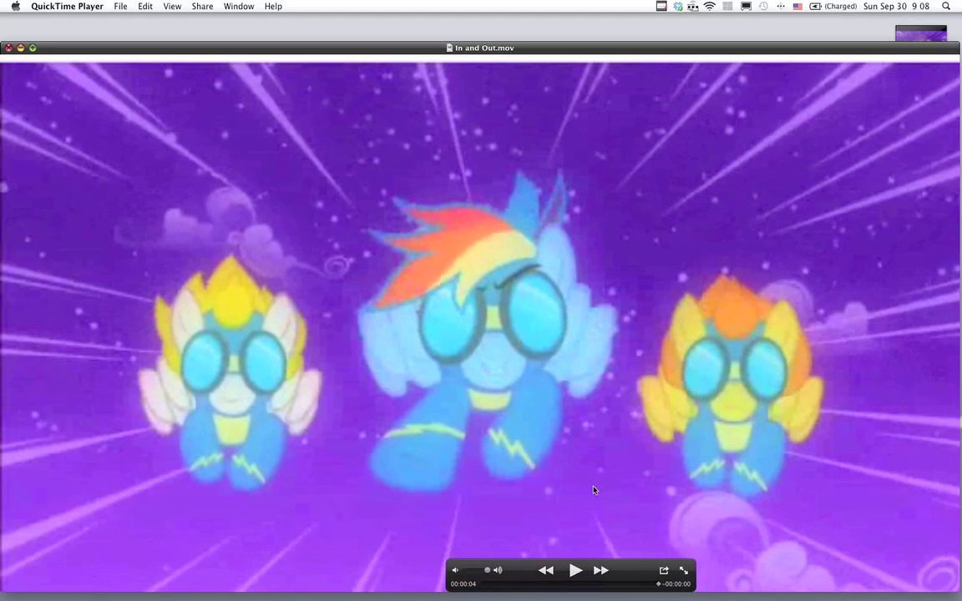
left_click(32, 46)
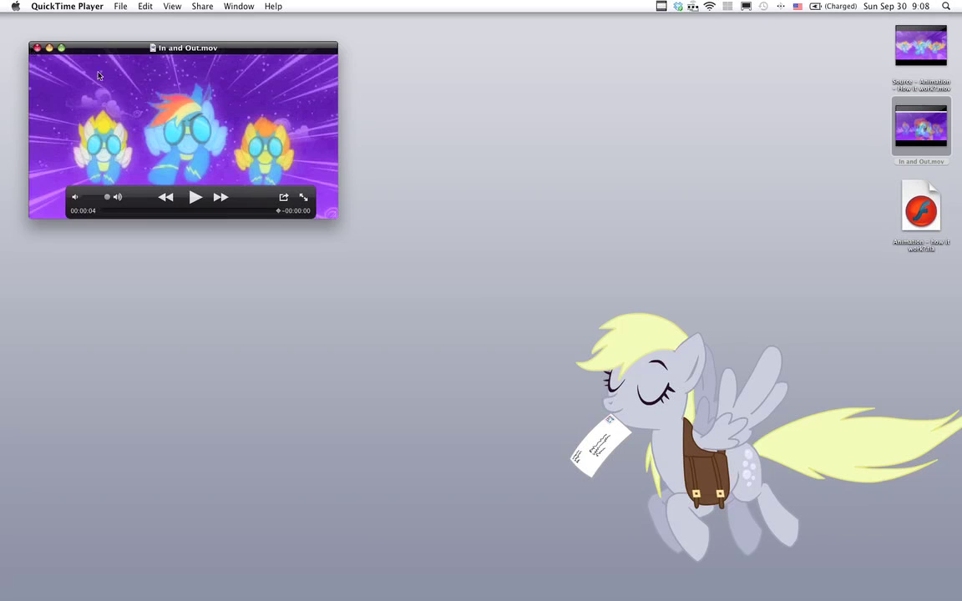
left_click(194, 197)
Step: Switch to ImageReady and open the source animation movie from the Desktop
left_click(944, 292)
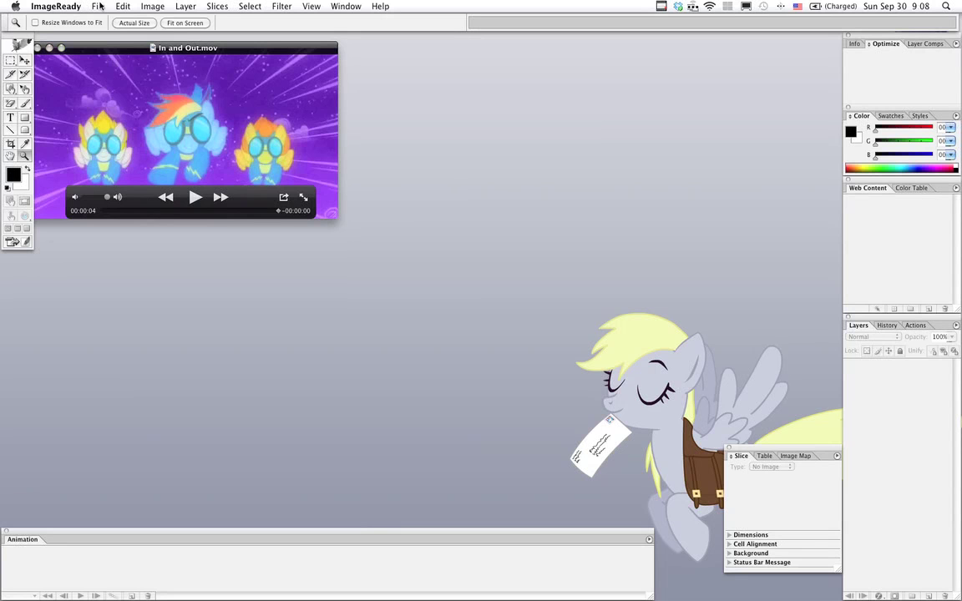
left_click(99, 6)
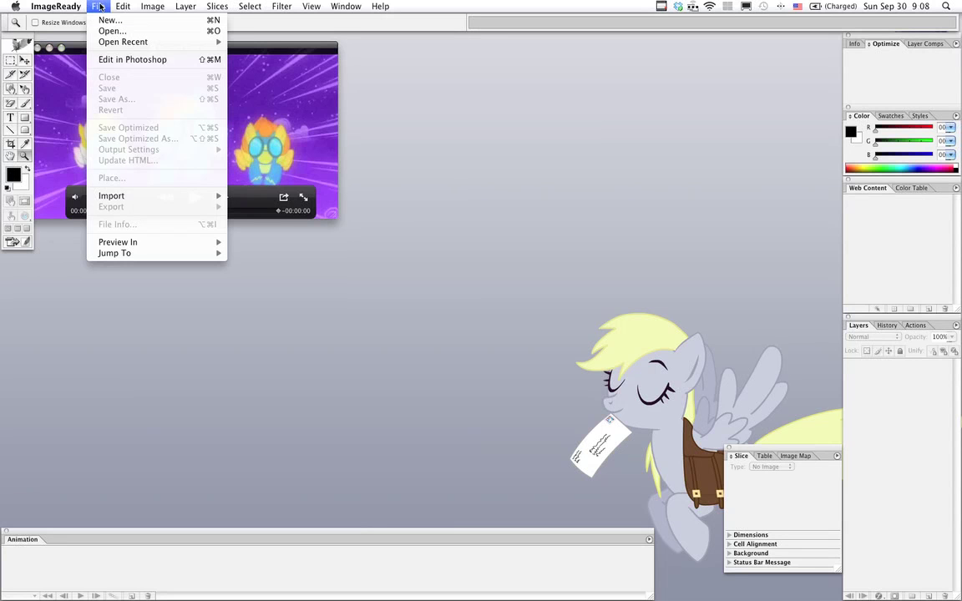
mouse_move(105, 197)
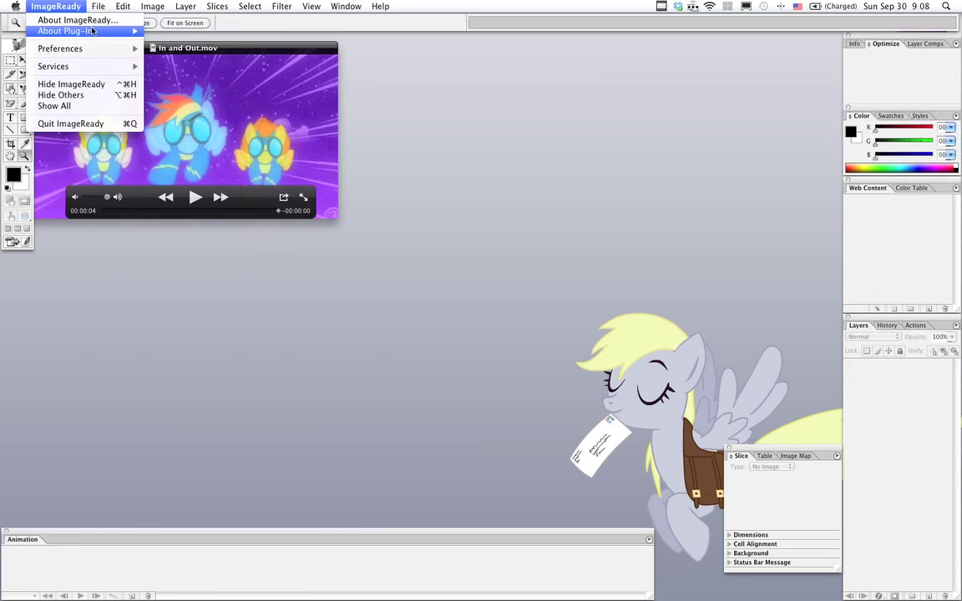
left_click(99, 31)
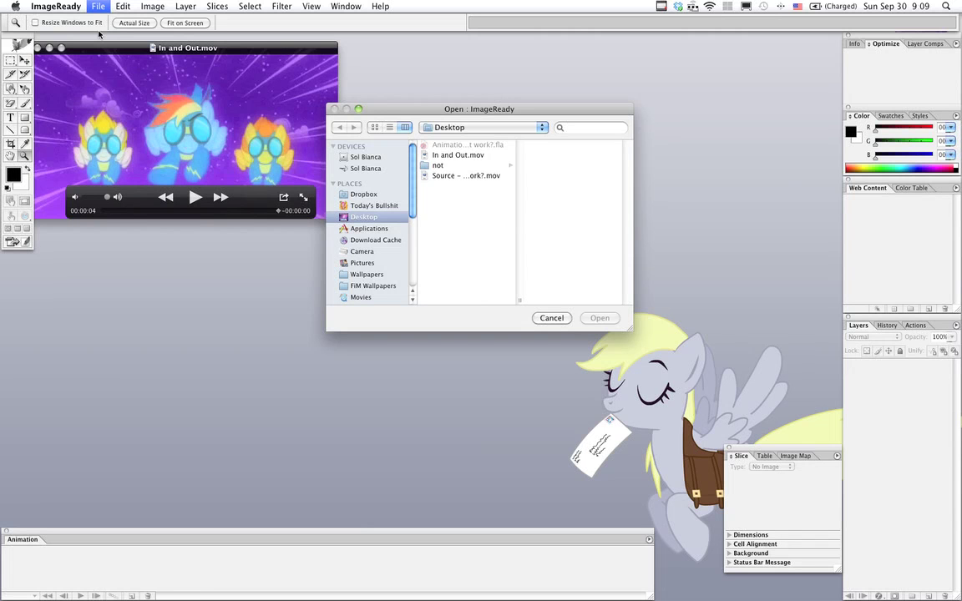
left_click(481, 175)
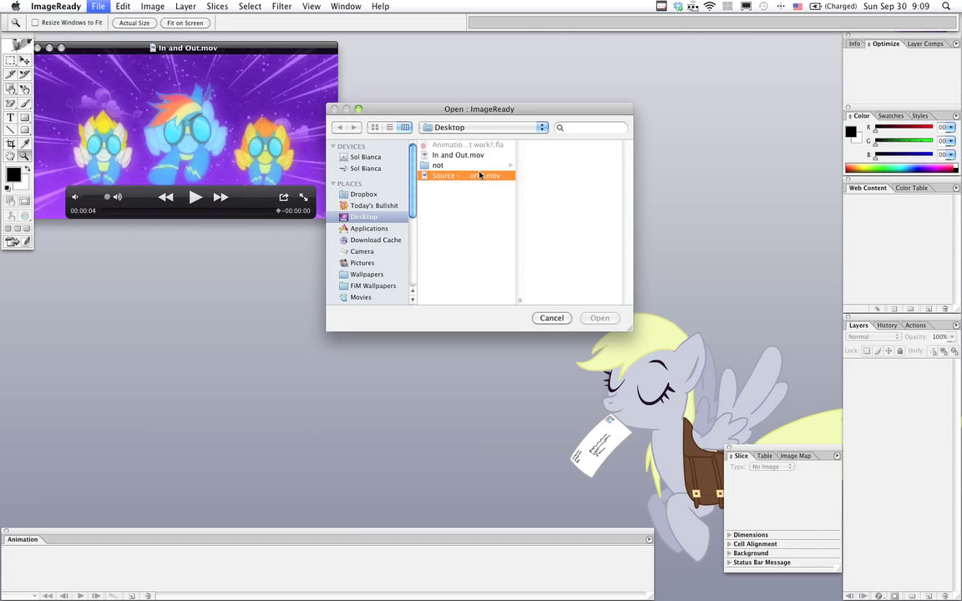
left_click(599, 318)
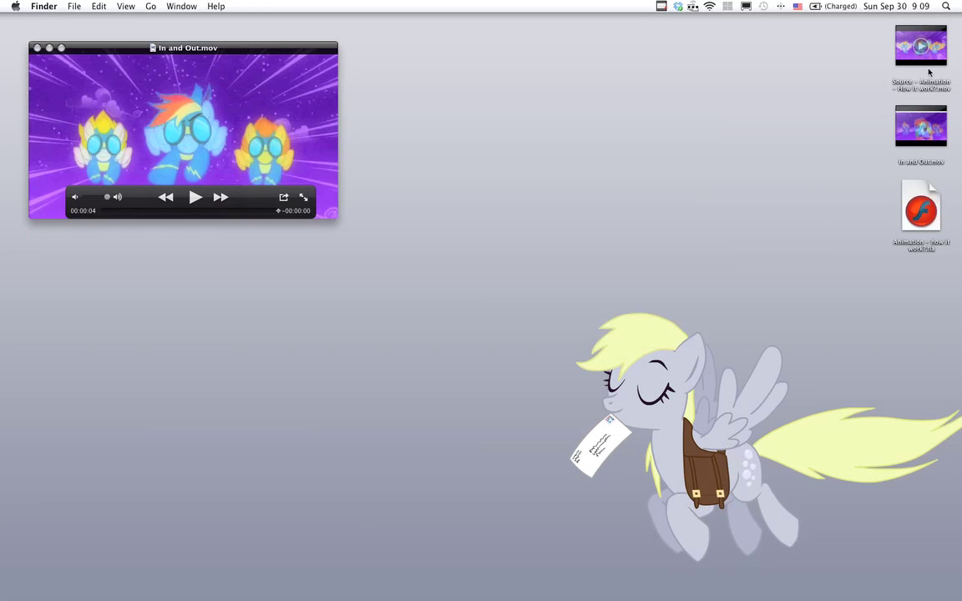
Step: Check the file information of the source movie on the desktop, and close the information window
left_click(934, 42)
key("super+i")
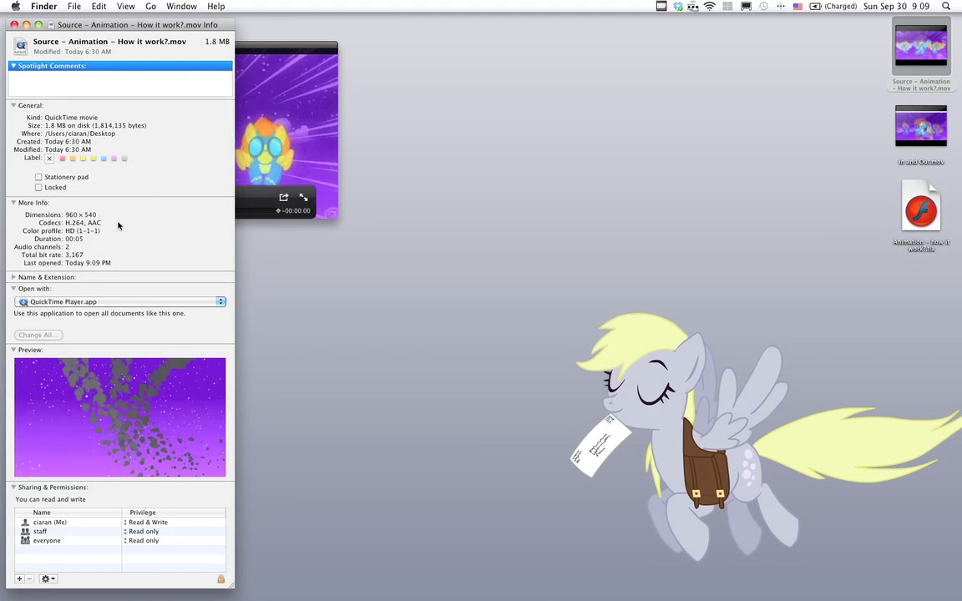
key("super+w")
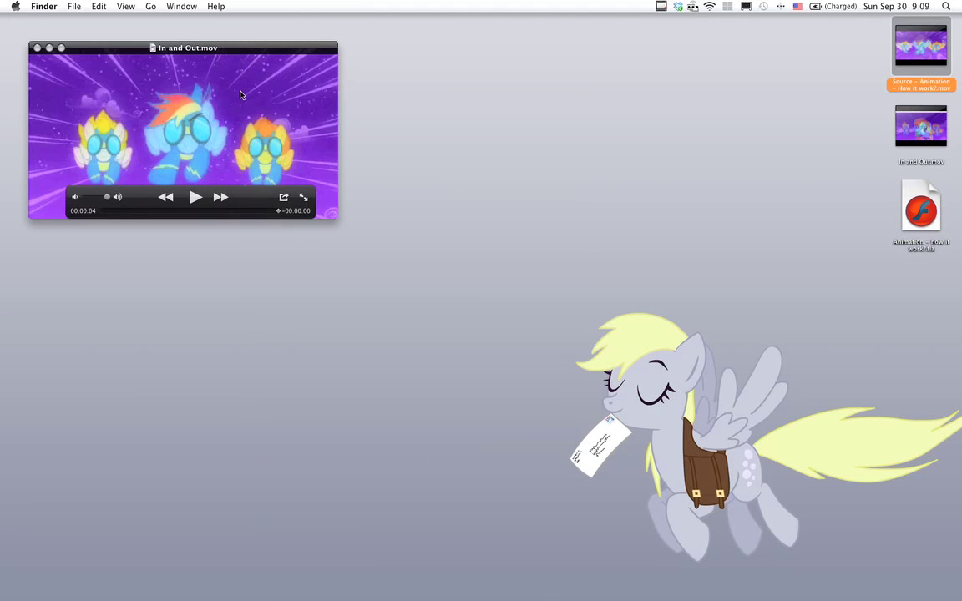
Step: Return to ImageReady and import the source movie's full range, from beginning to end
left_click(144, 161)
mouse_move(947, 164)
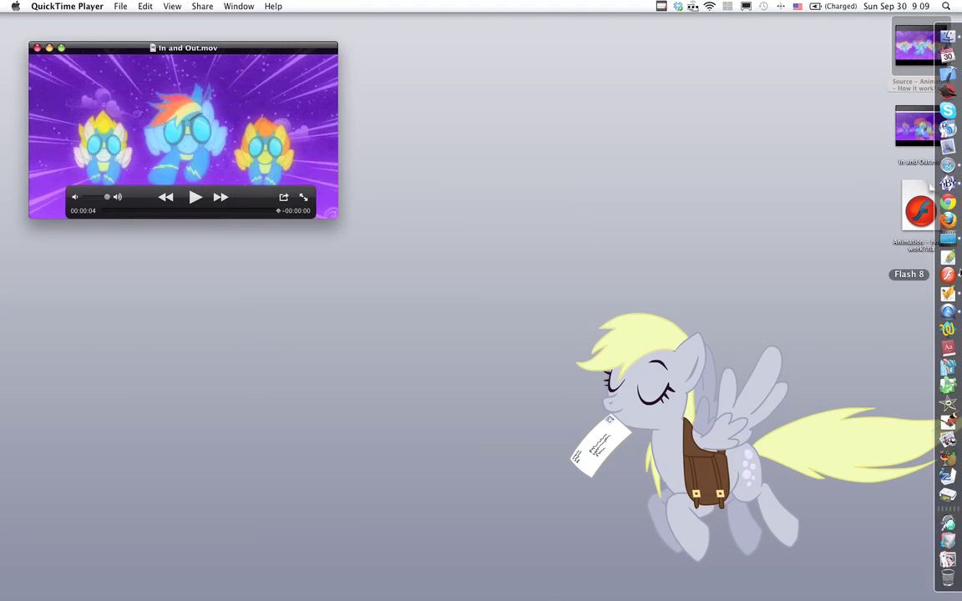
left_click(947, 292)
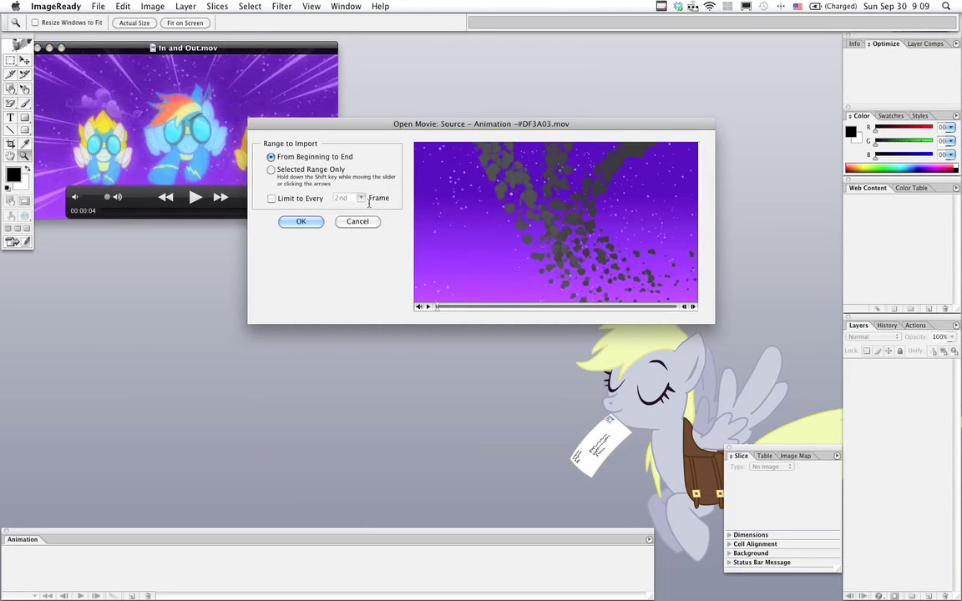
left_click(296, 222)
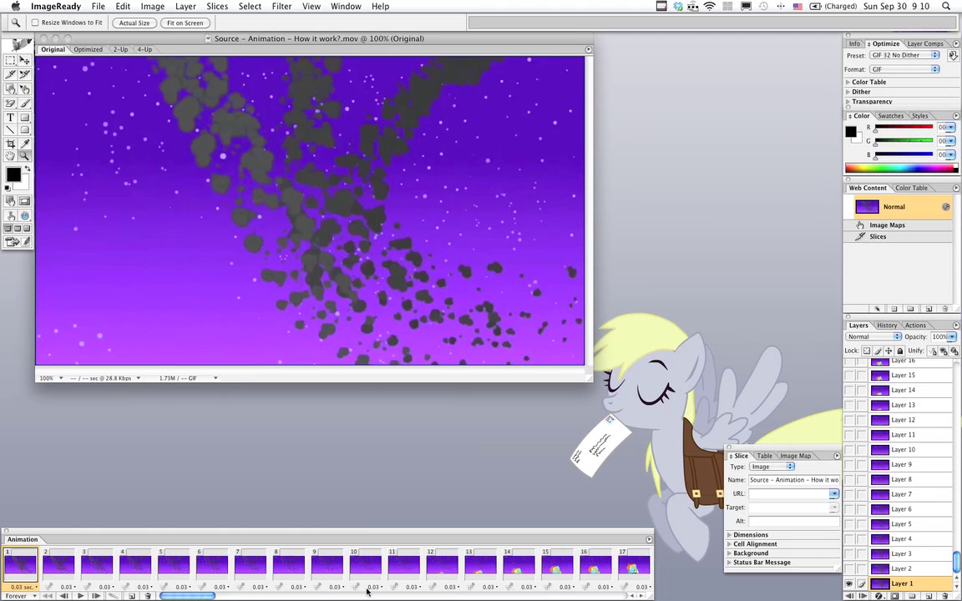
Step: Examine frame 136 at the end of the source movie, close the document without saving, and leave ImageReady
scroll(613, 567, "right", 15)
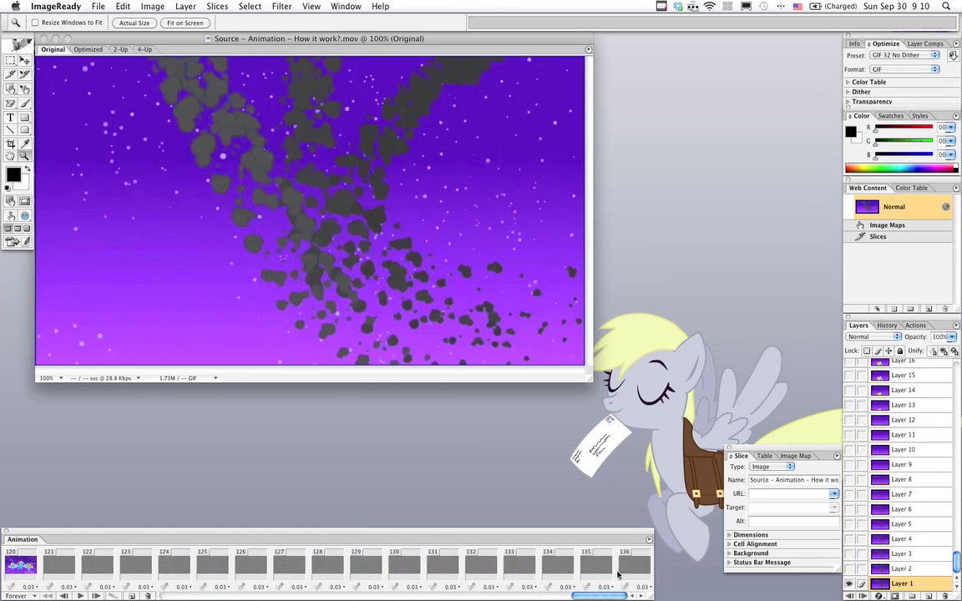
left_click(626, 564)
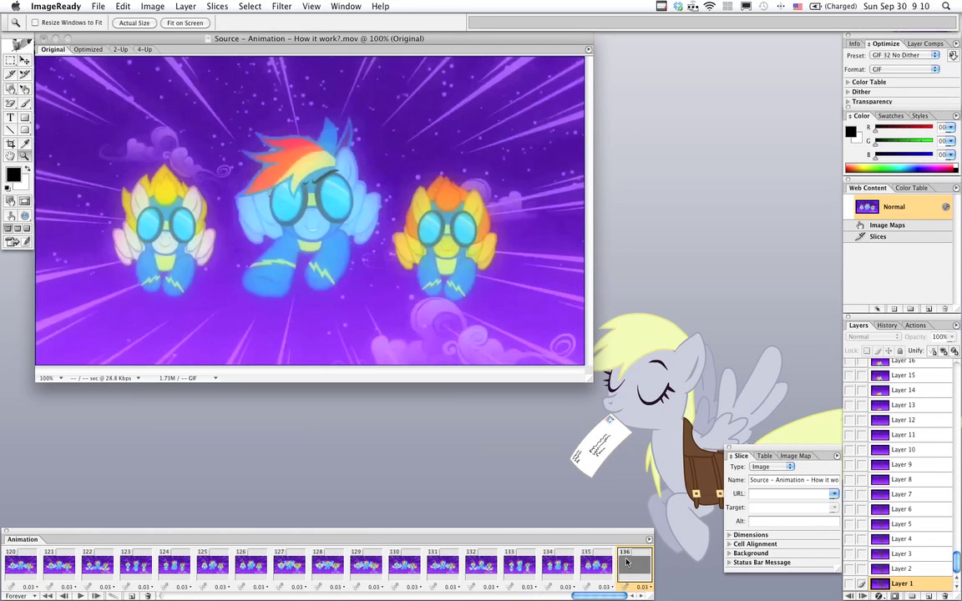
key("super+w")
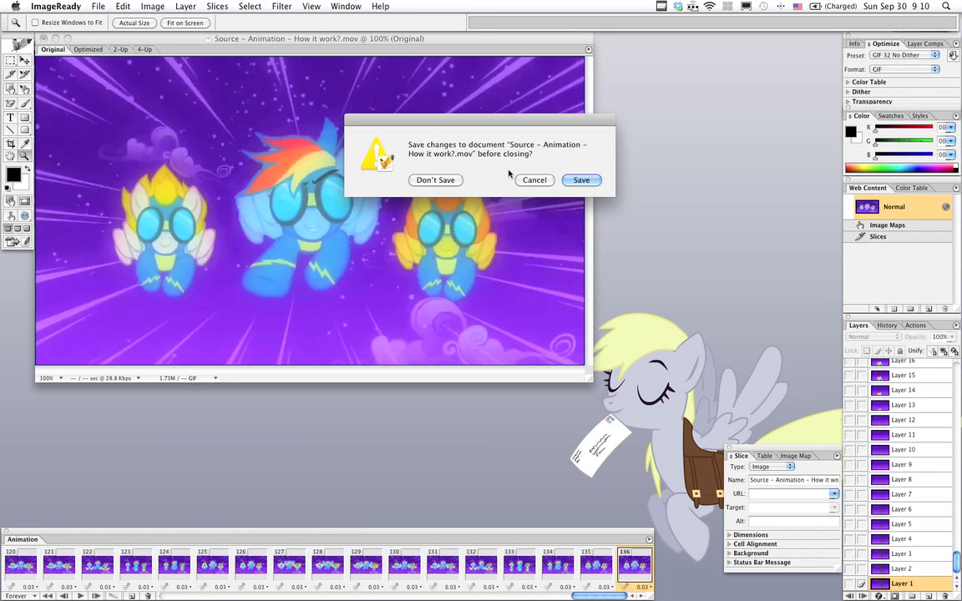
key("super+d")
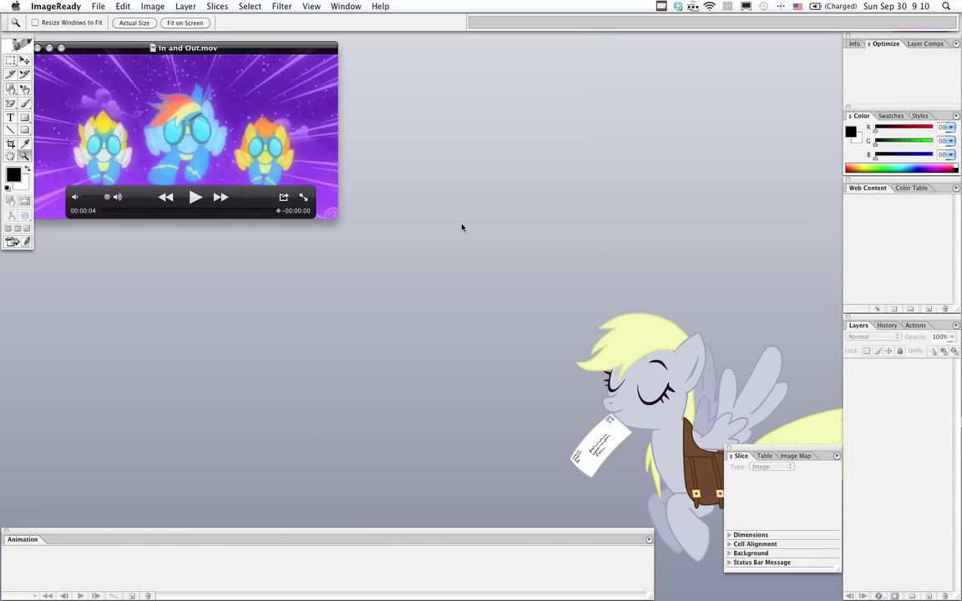
key("super+q")
Step: Go back to ImageReady and import In and Out.mov from the Desktop, from beginning to end
mouse_move(952, 262)
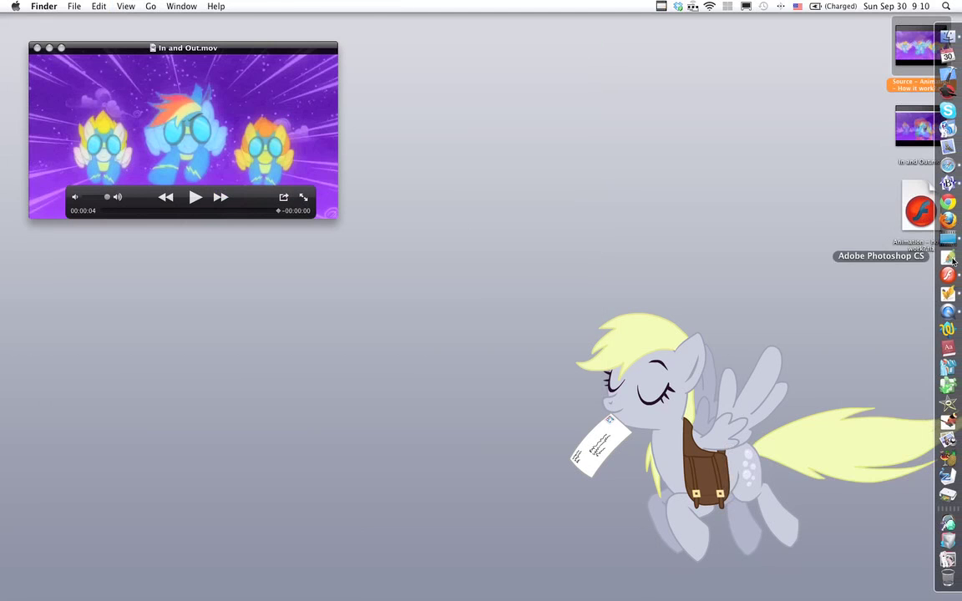
left_click(952, 292)
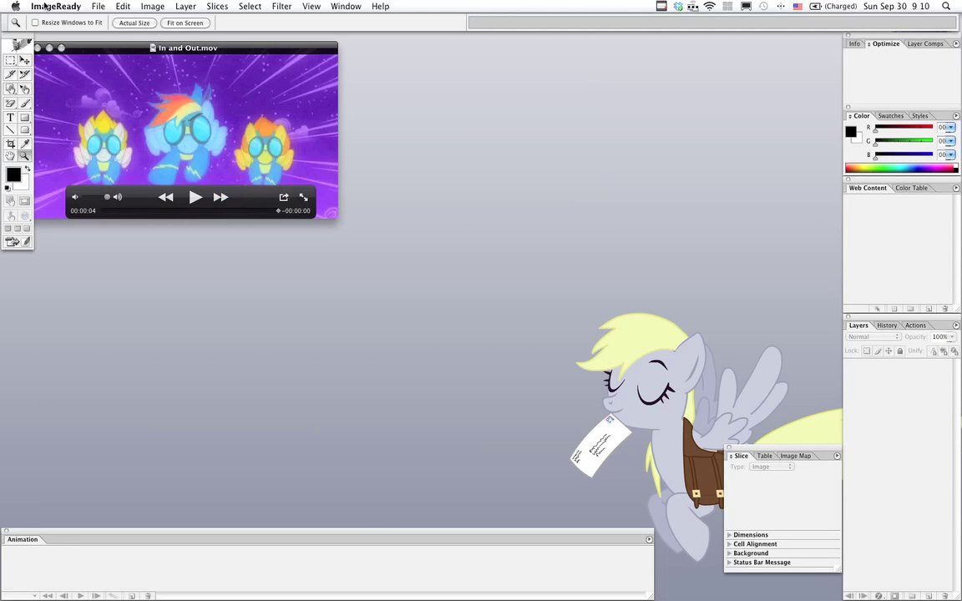
left_click(98, 7)
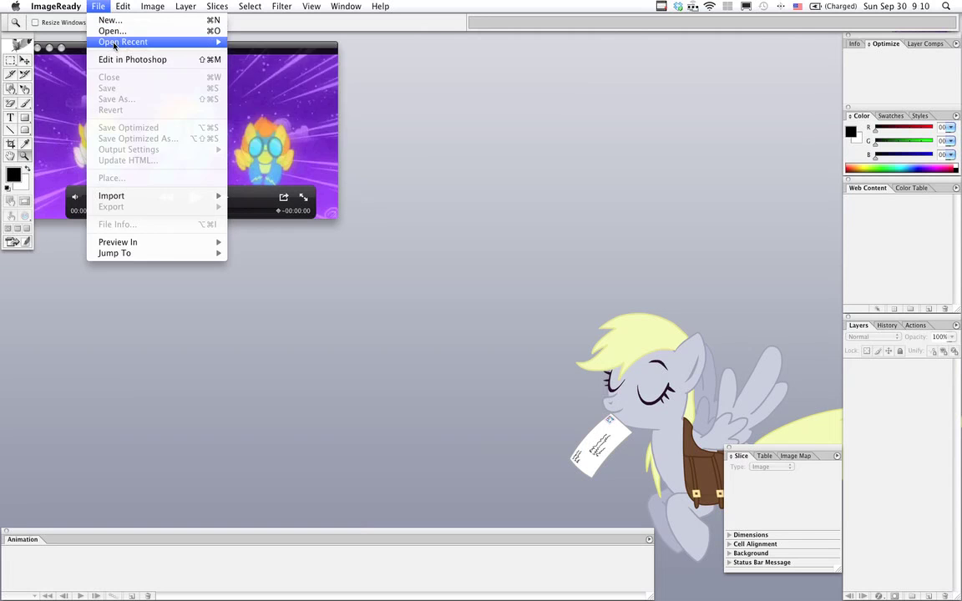
left_click(113, 34)
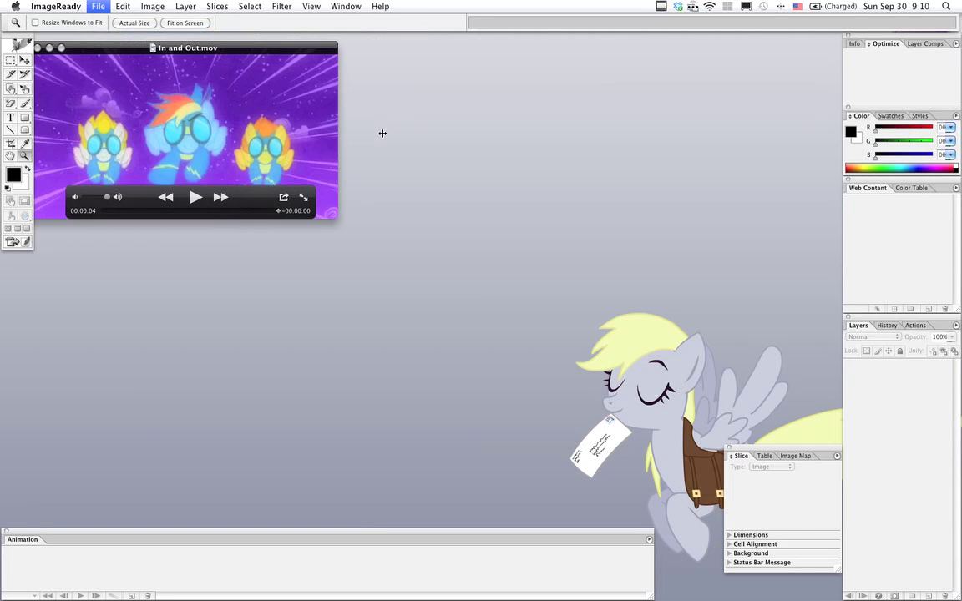
left_click(471, 155)
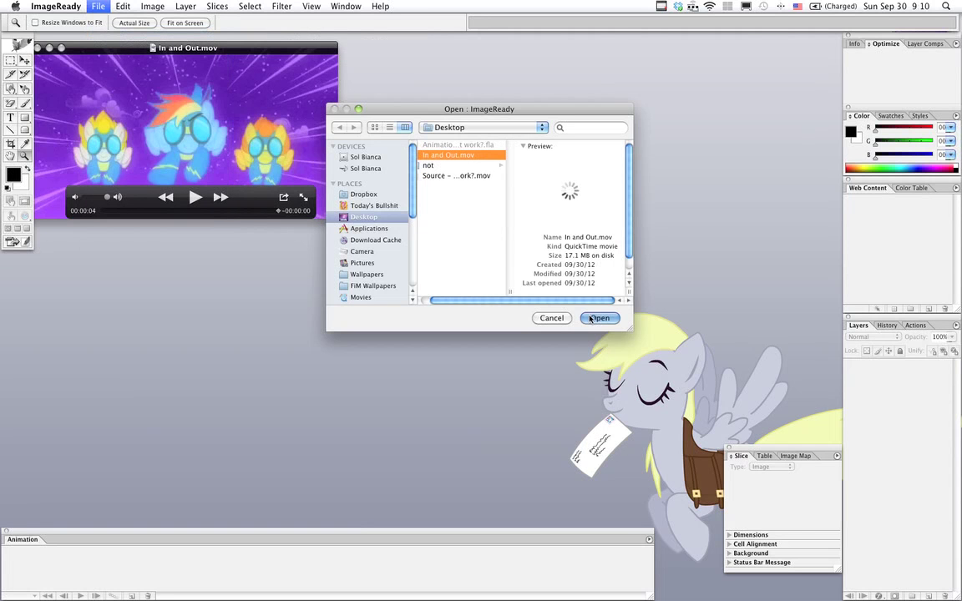
left_click(598, 318)
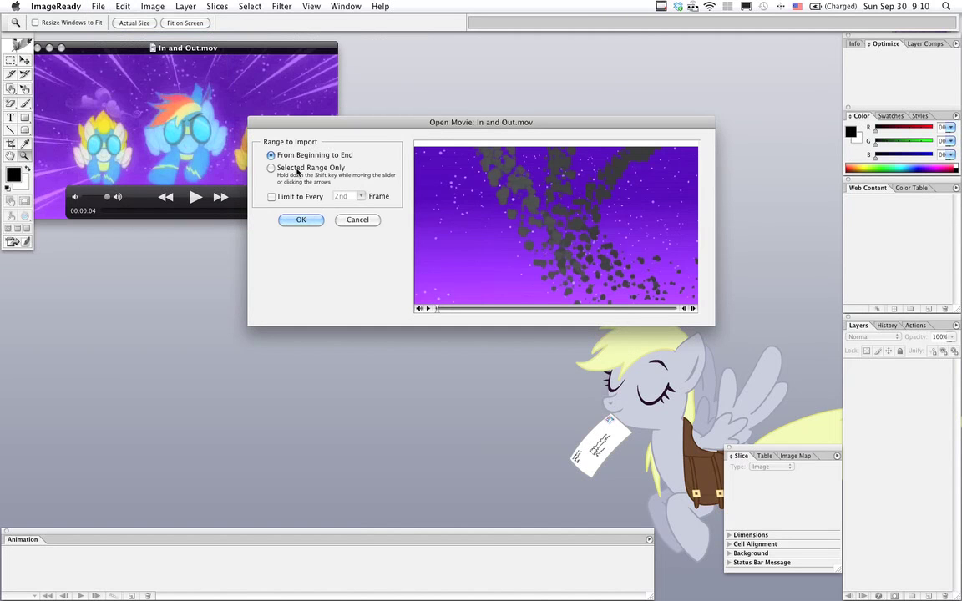
left_click(306, 219)
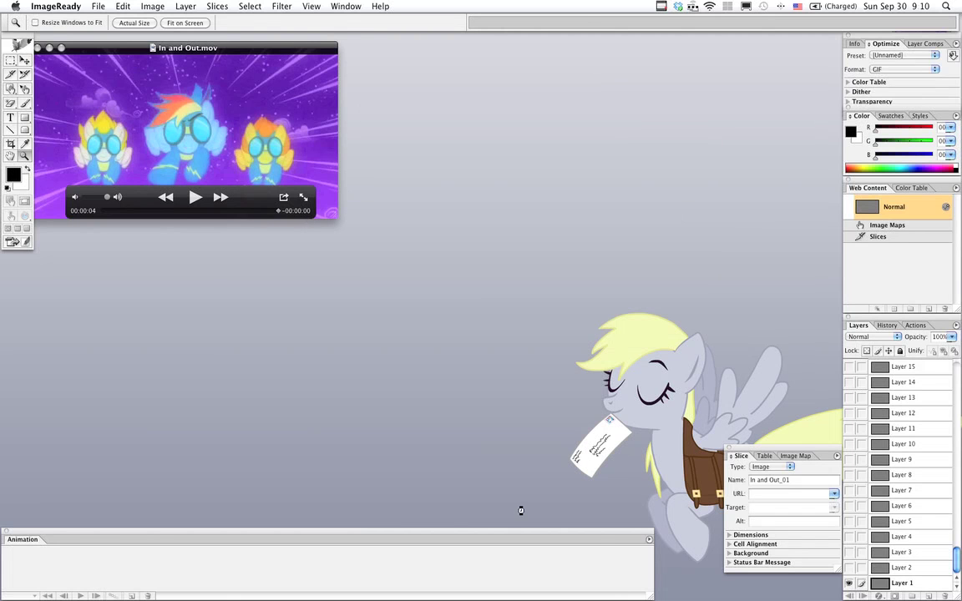
Step: Switch to Flash to check where the document's timeline ends, and return to the In and Out.mov frames in ImageReady
mouse_move(956, 276)
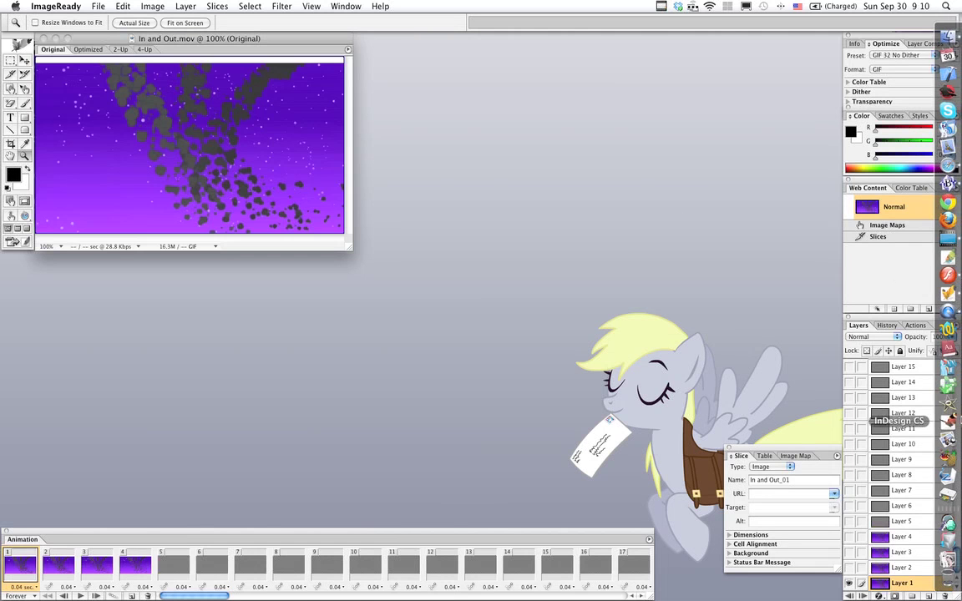
left_click(956, 276)
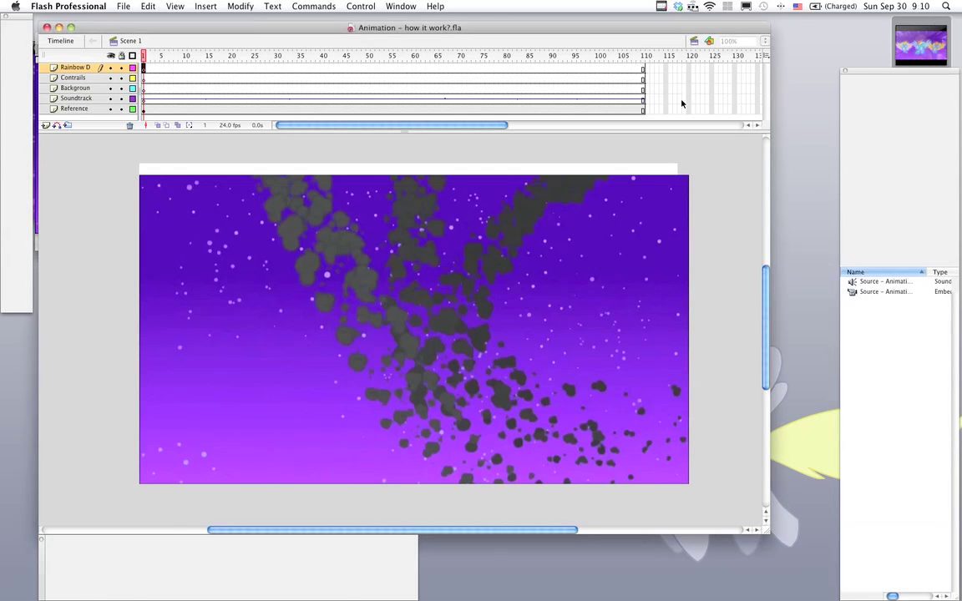
mouse_move(957, 190)
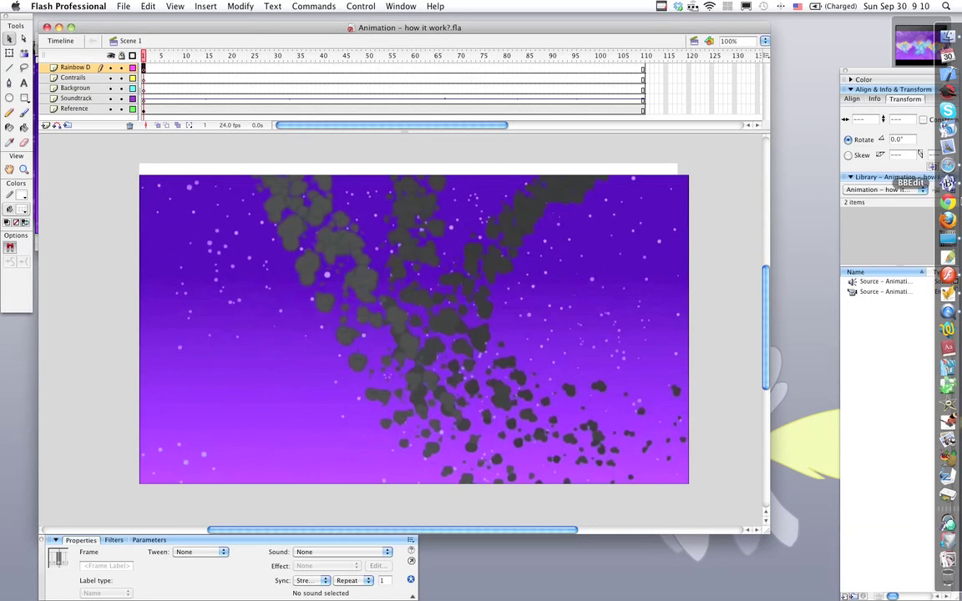
left_click(950, 294)
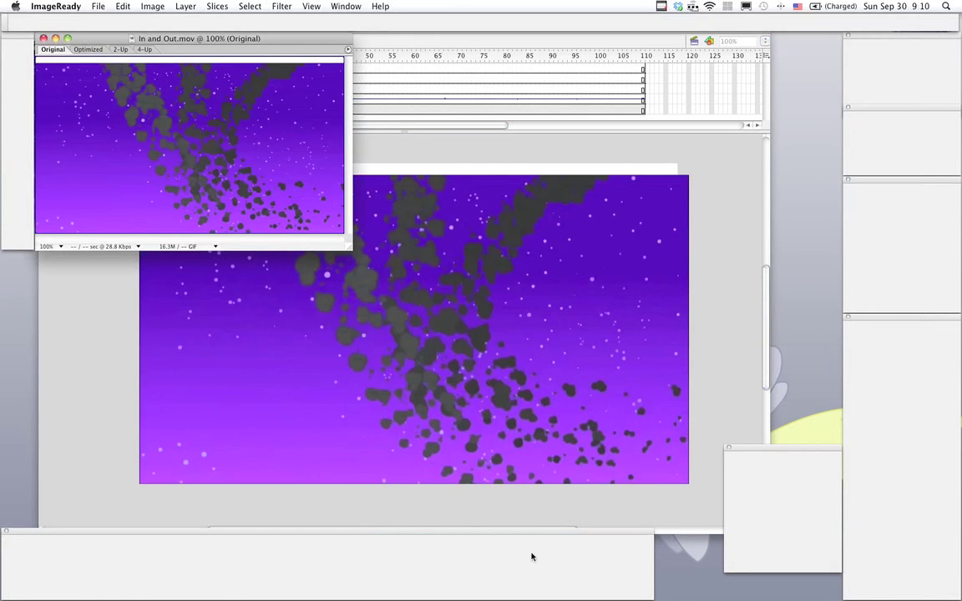
Step: Examine the exported movie's last frame, 111, and its frames 1, 11 and 10, and return to the Flash document
left_click(573, 595)
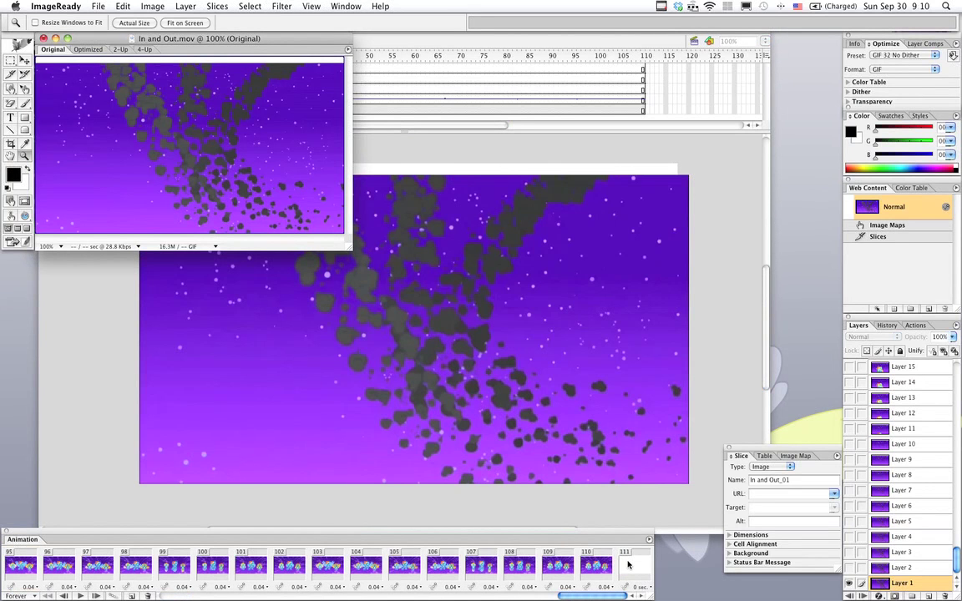
left_click(628, 566)
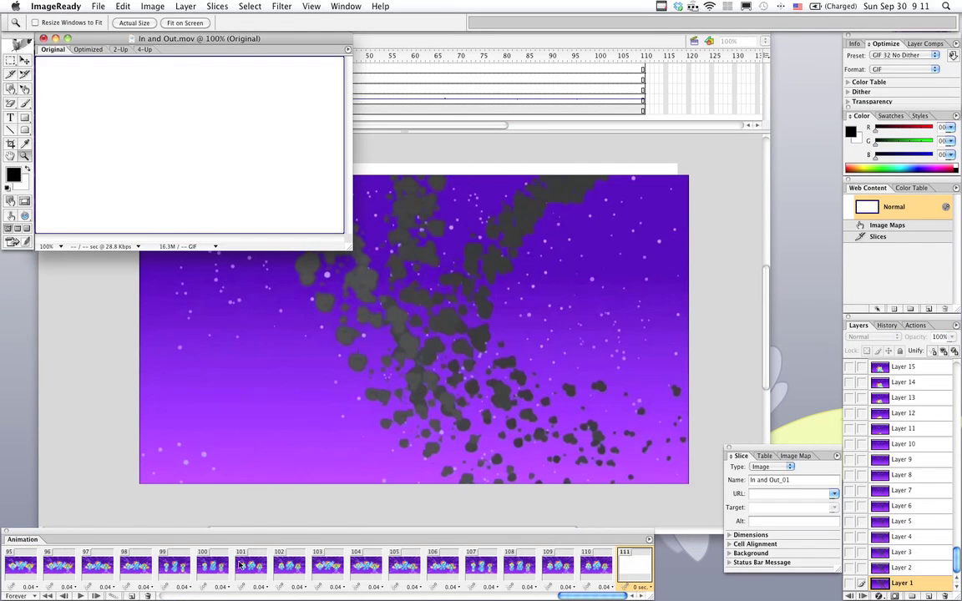
left_click(172, 598)
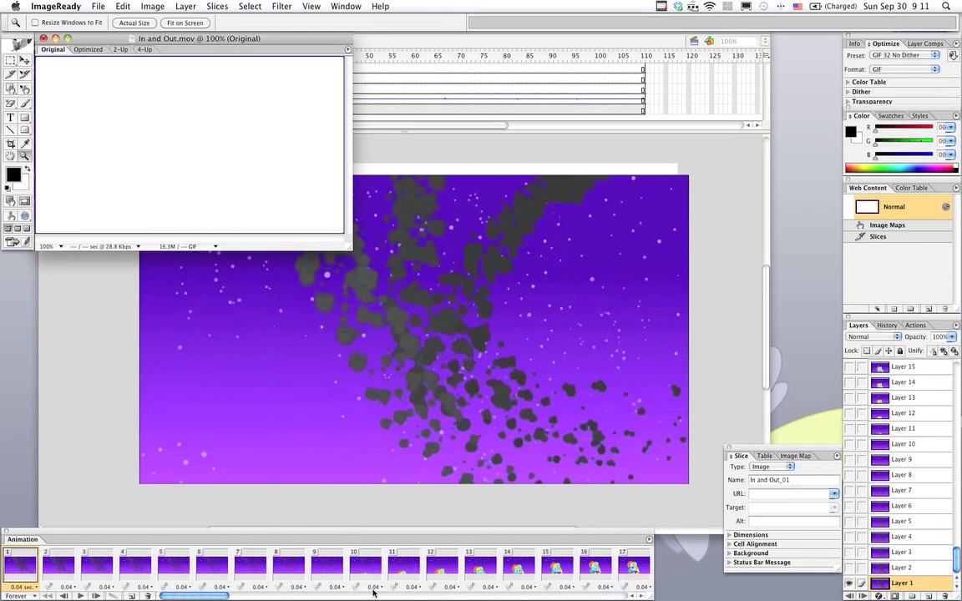
left_click(13, 567)
left_click(404, 568)
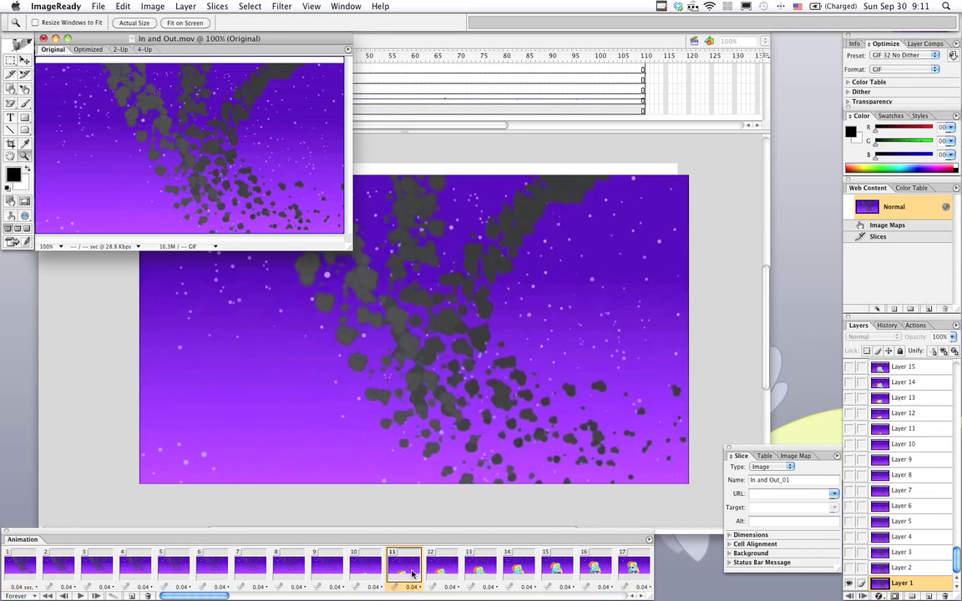
left_click(366, 568)
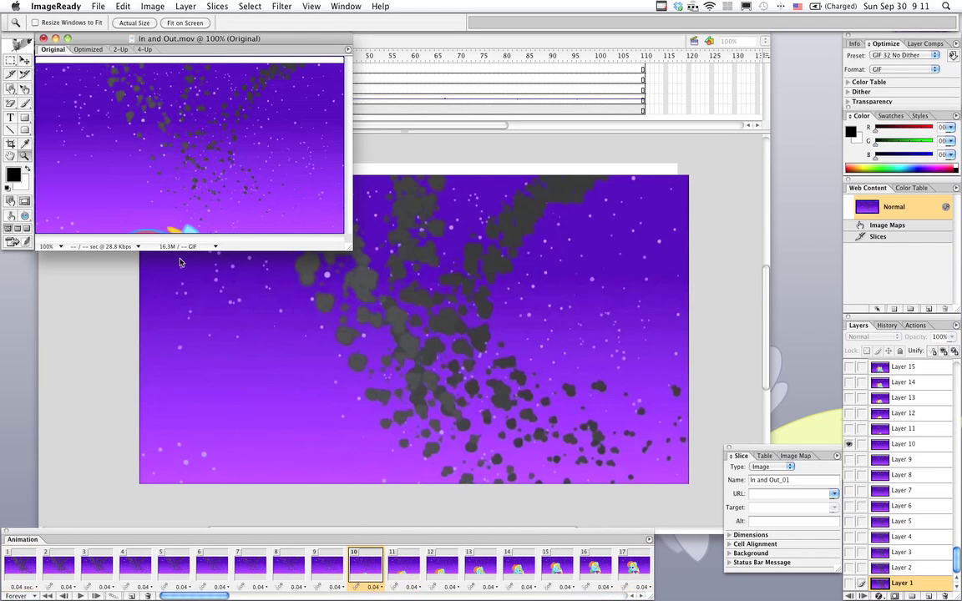
left_click(463, 173)
key("F4")
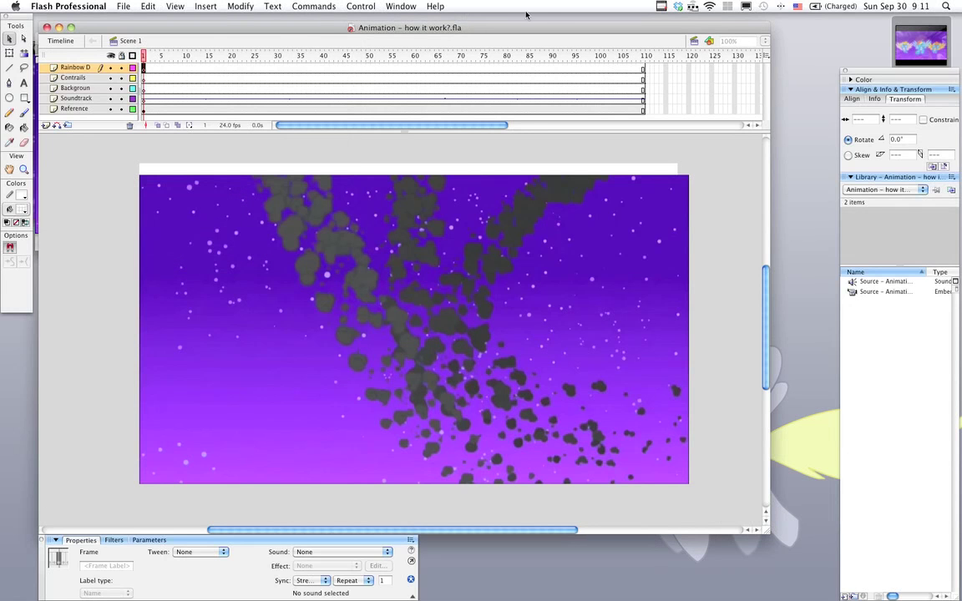
Step: Move the Flash document window aside to uncover the In and Out.mov image, and examine frames 11, 10 and 9, ending on frame 10
left_click_drag(444, 24, 614, 23)
left_click(361, 59)
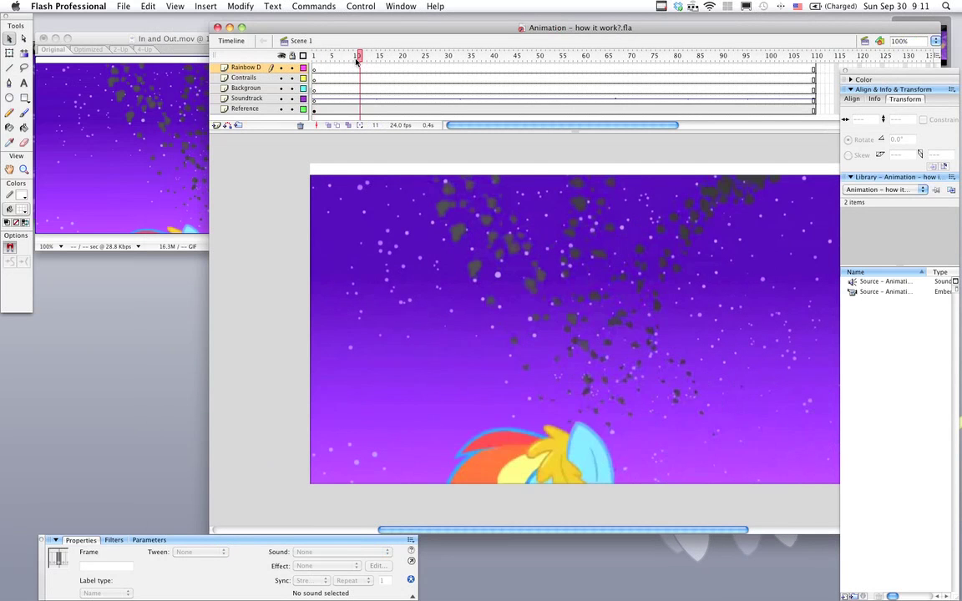
left_click(356, 58)
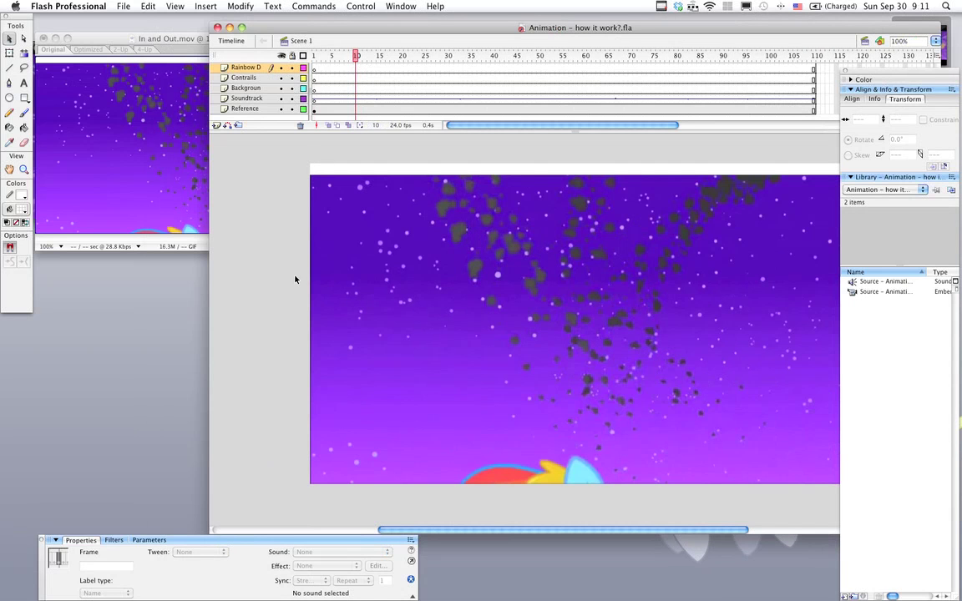
left_click(352, 58)
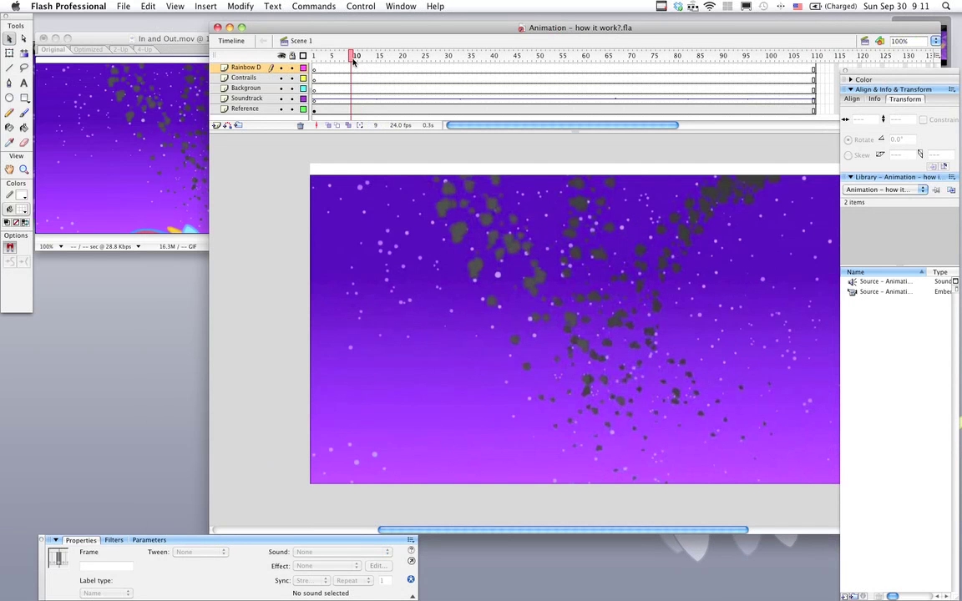
key("period")
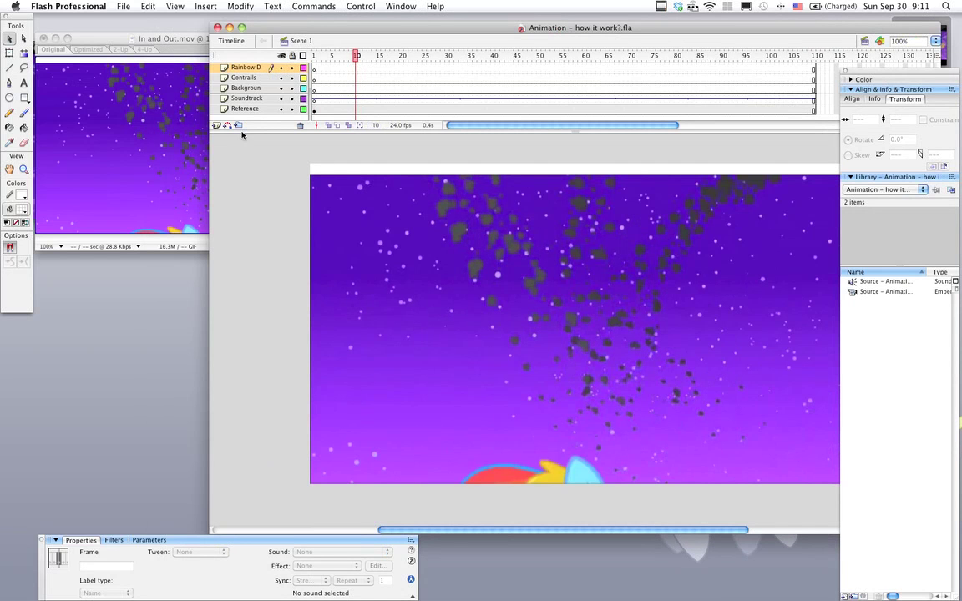
Step: Switch to ImageReady and compare frames 11 and 10 of In and Out.mov with frame 10 of the Flash document
left_click(172, 186)
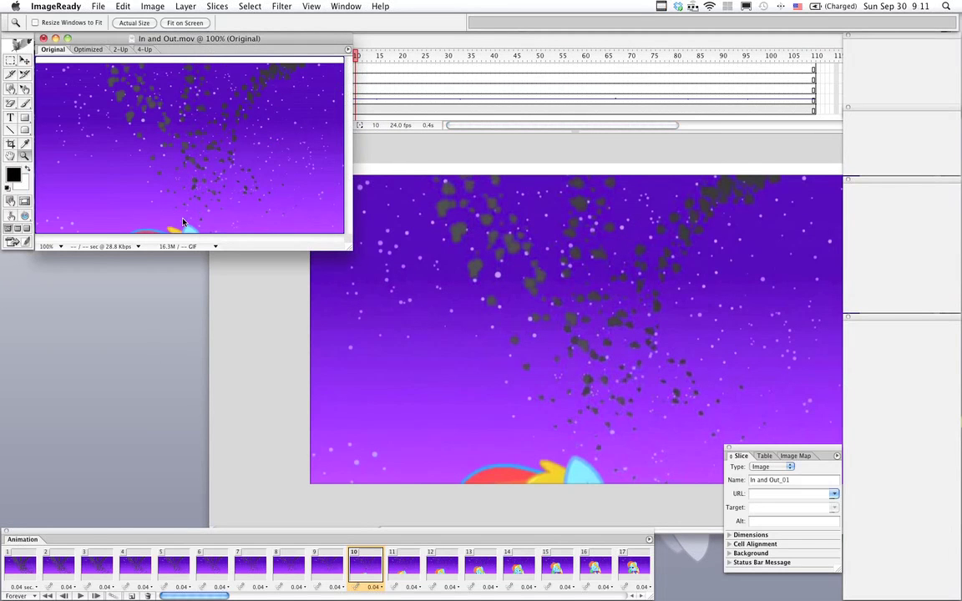
key("Right")
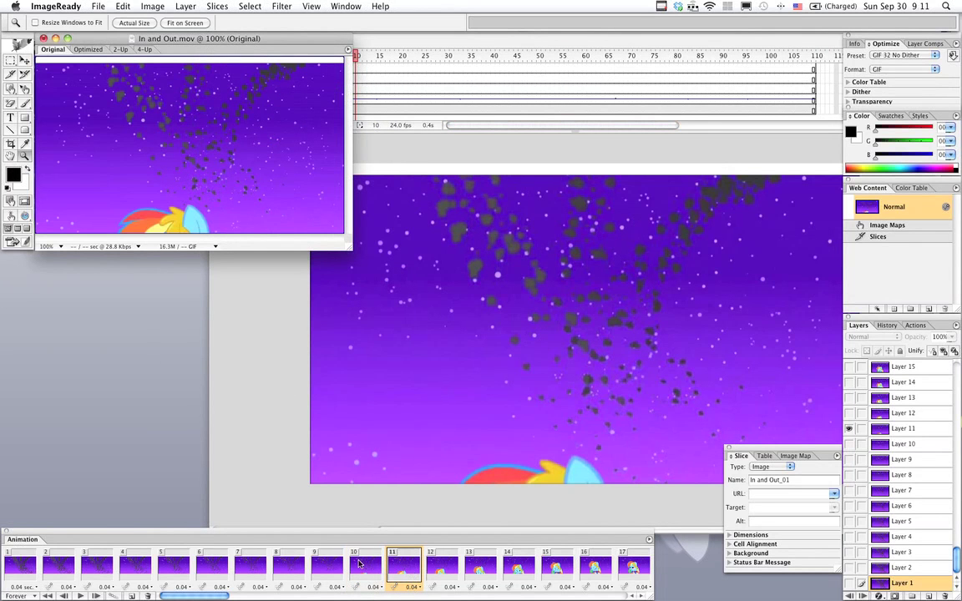
key("Left")
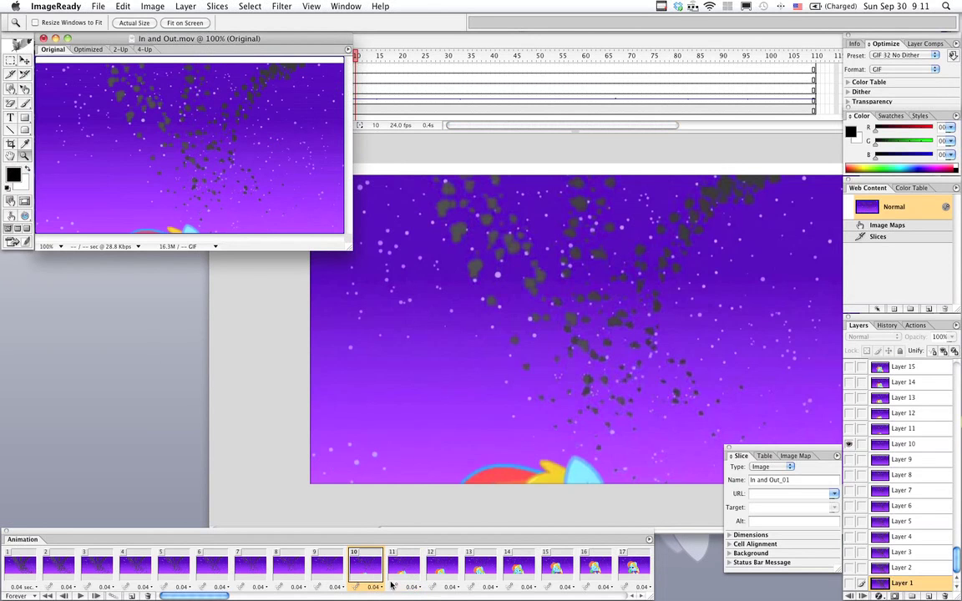
Step: Return to Flash, show frame 26 and reposition the document window, checking briefly which frame ImageReady displays
left_click(562, 328)
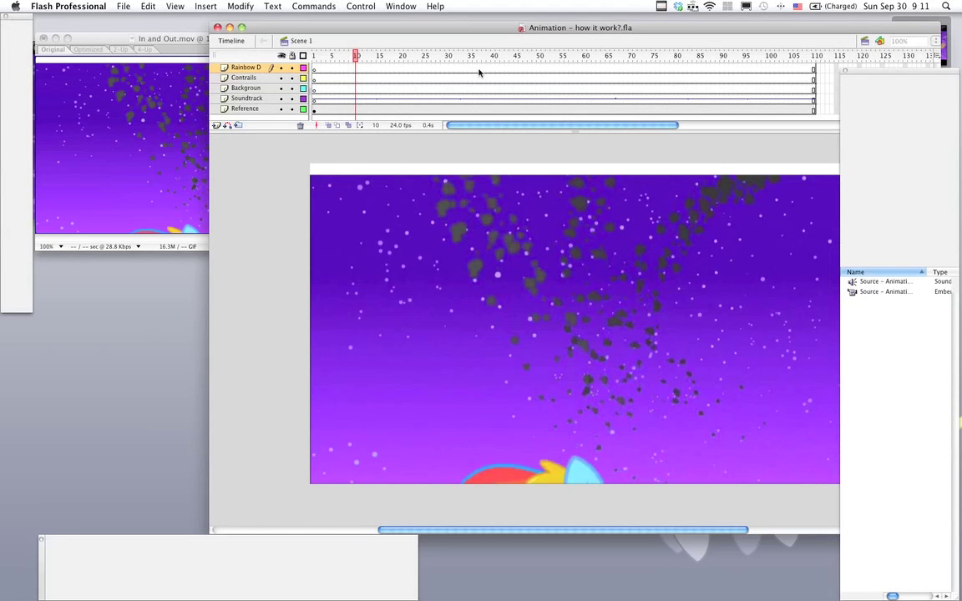
left_click(428, 56)
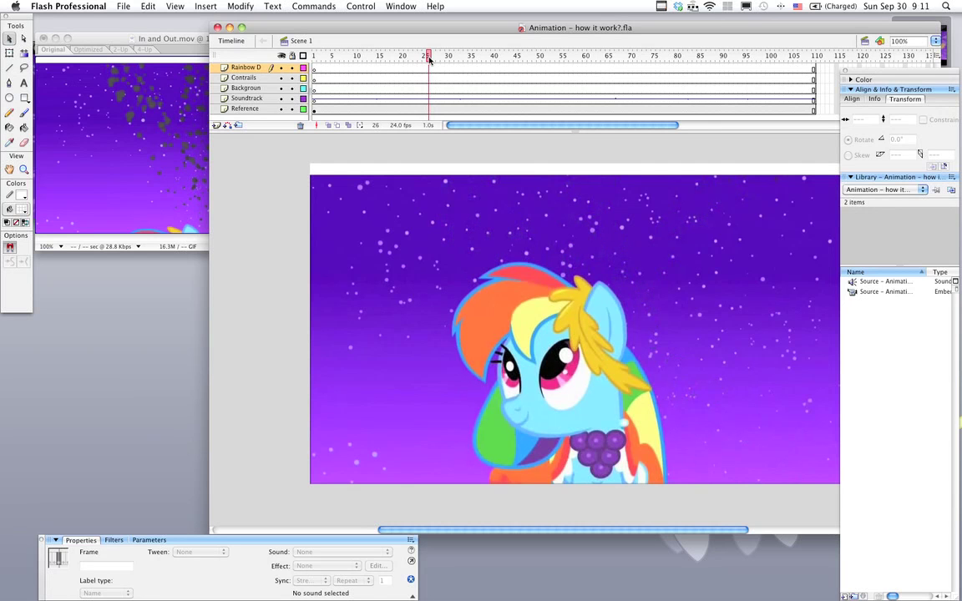
double_click(320, 25)
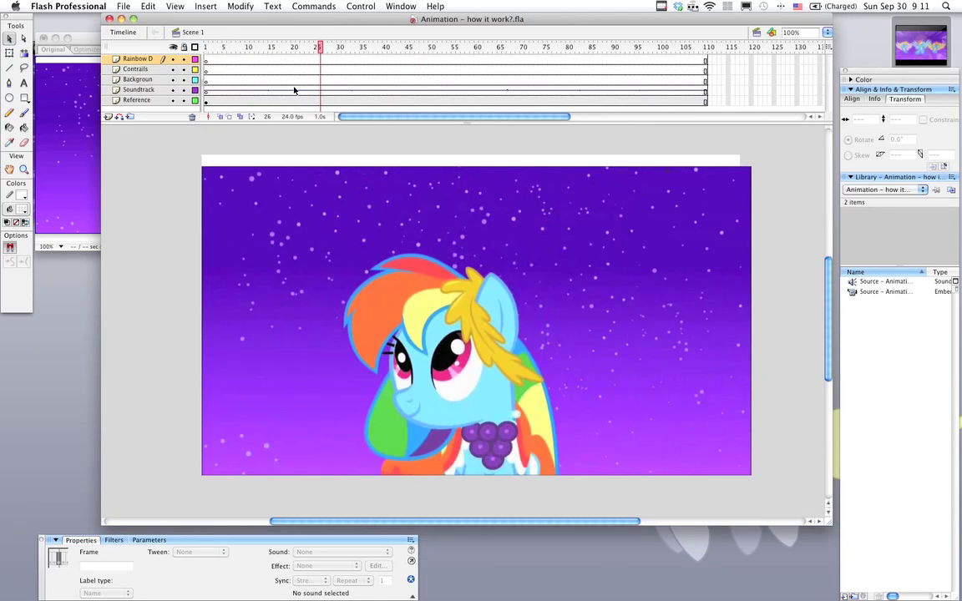
left_click(76, 156)
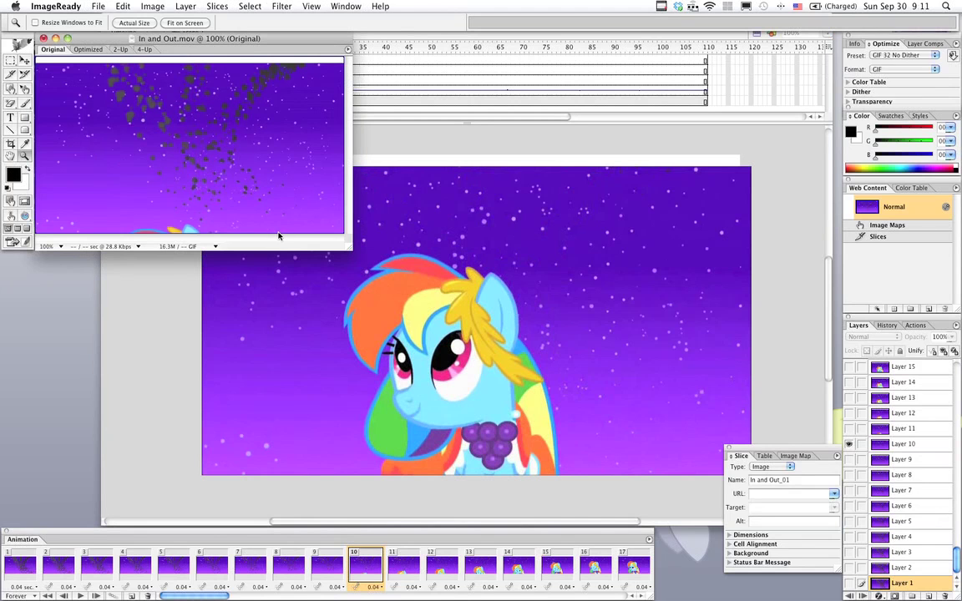
key("super+Tab")
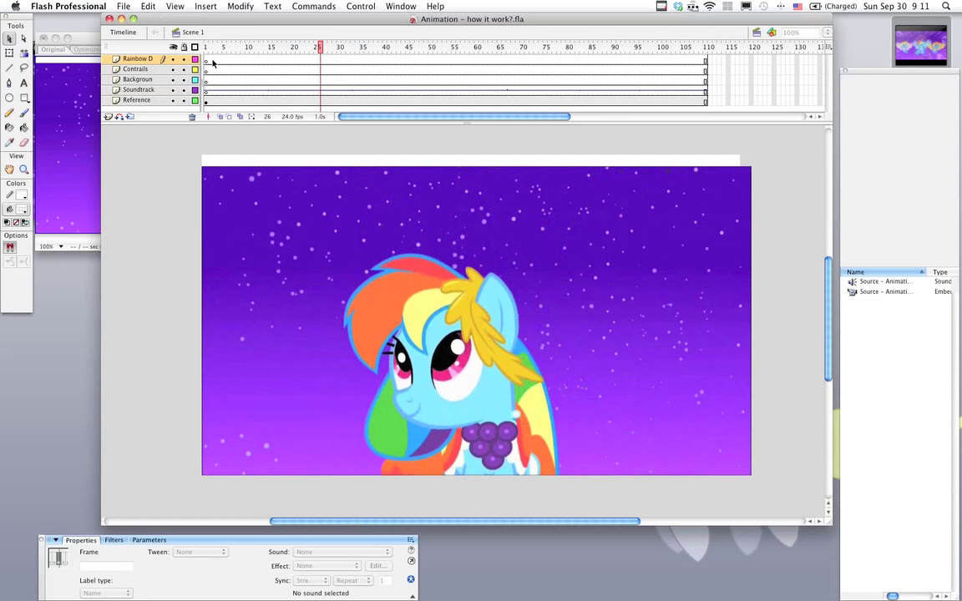
Step: Go back to frame 1 in the Flash timeline, and move the playhead to frame 23 and on to frame 26
left_click(206, 58)
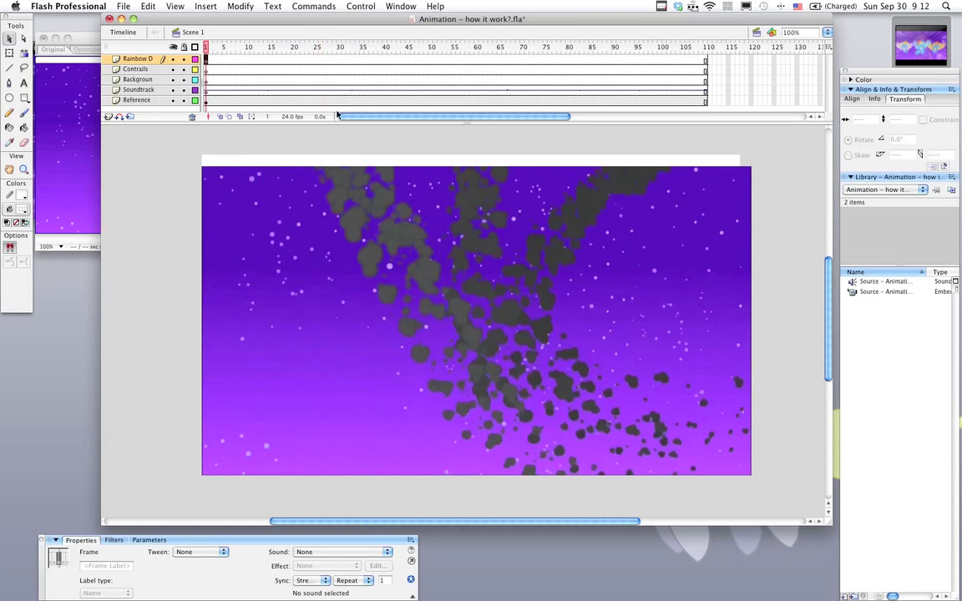
key("Return")
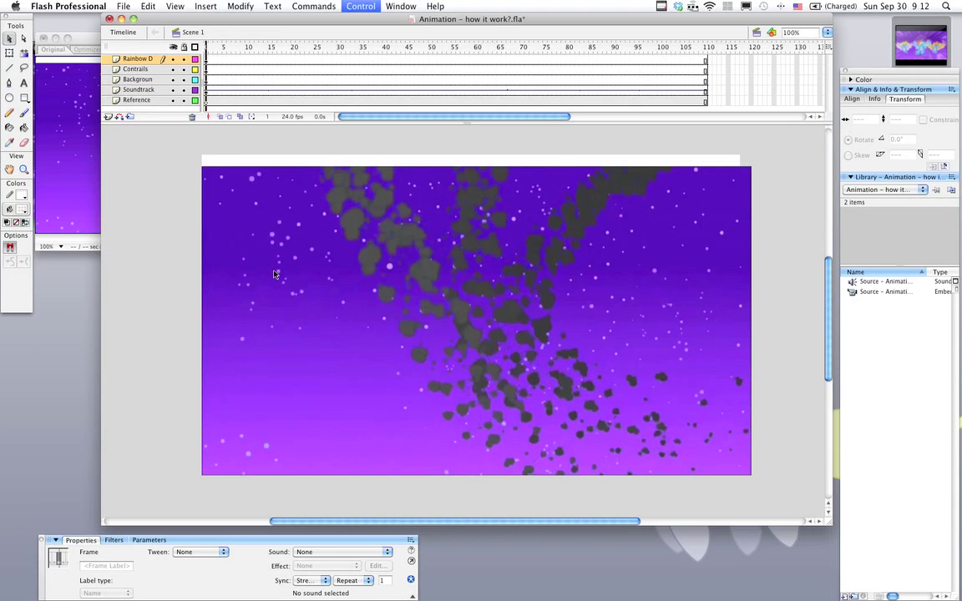
left_click(307, 48)
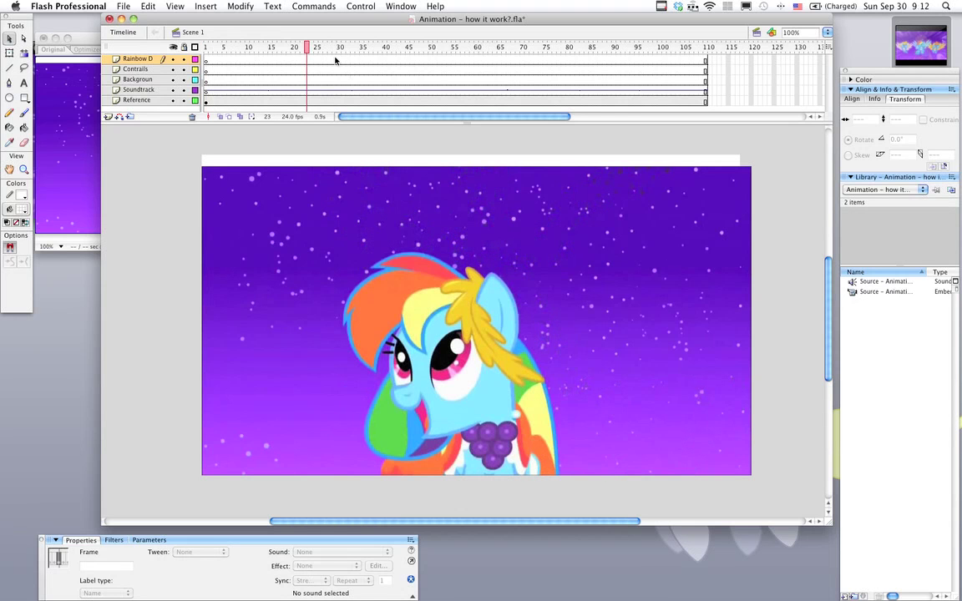
left_click_drag(307, 48, 320, 52)
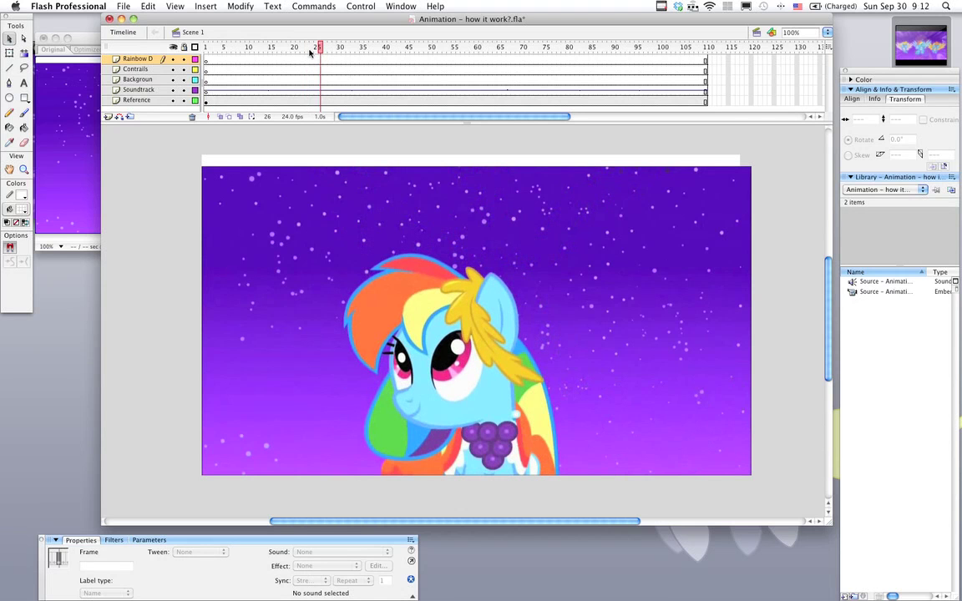
Step: Switch to ImageReady and examine frames 25 and 26 of In and Out.mov against Flash frame 26
left_click(65, 119)
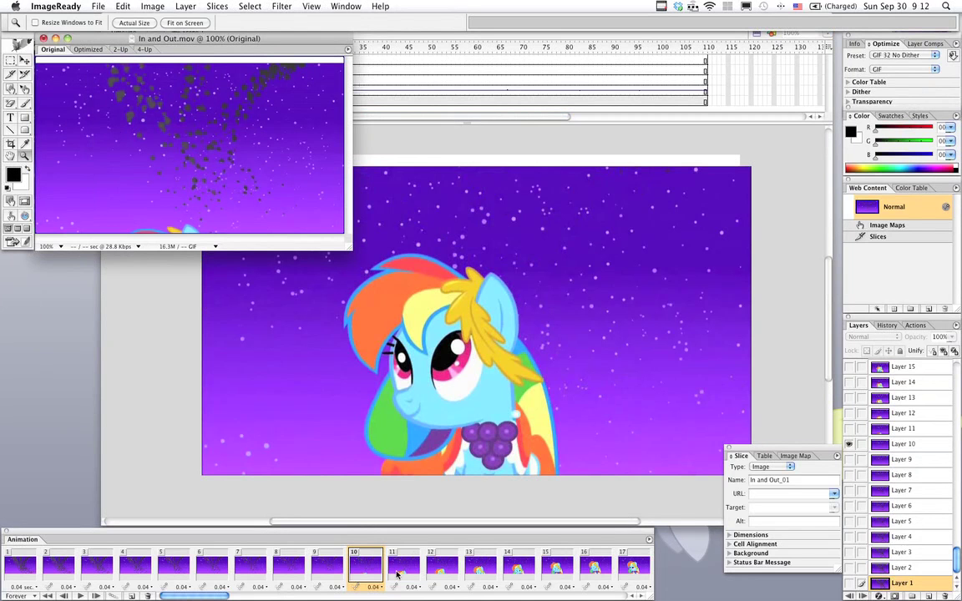
scroll(515, 574, "right", 5)
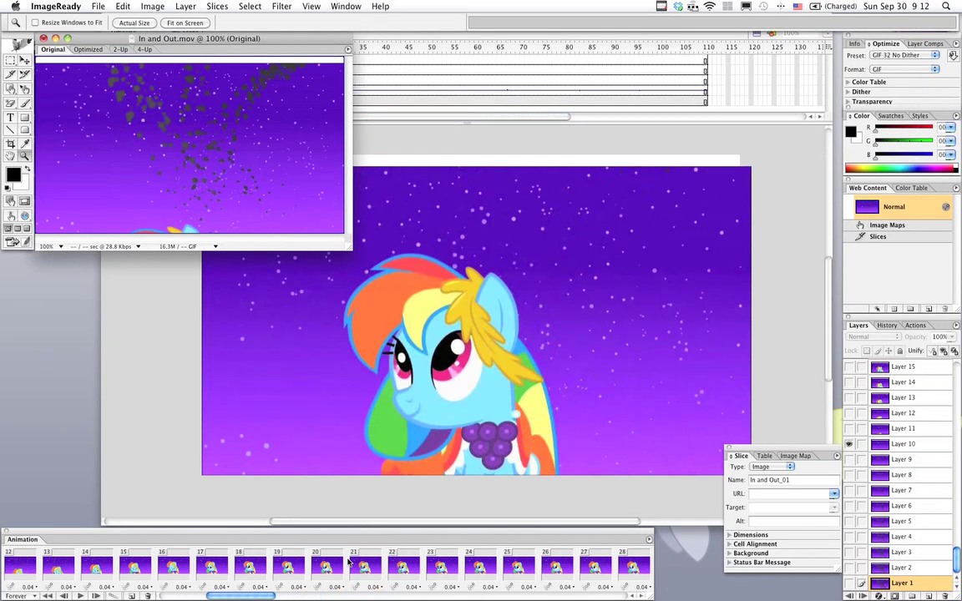
left_click(515, 568)
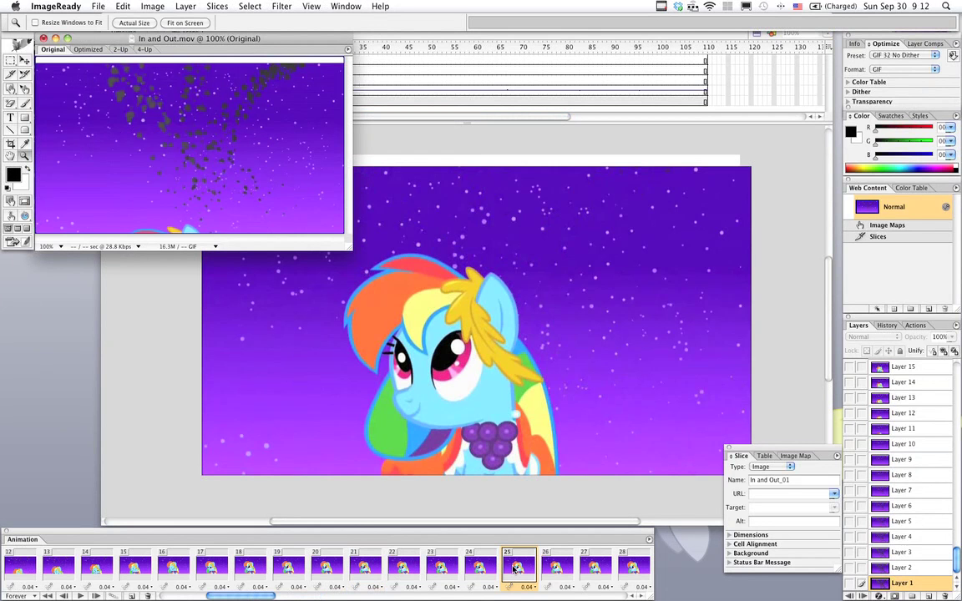
left_click(556, 567)
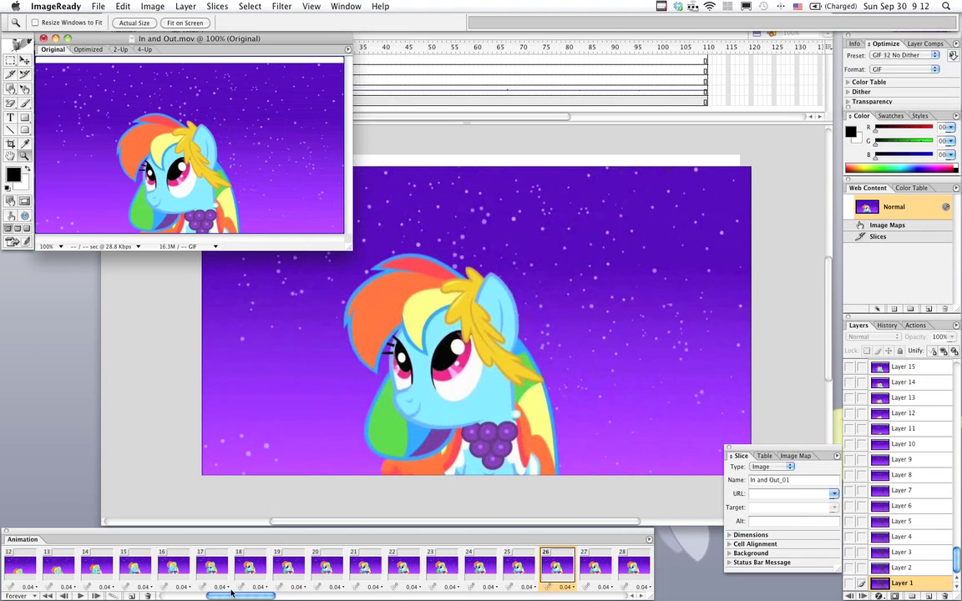
Step: Show frame 1 of In and Out.mov, enlarge its window and zoom the image to 200%
scroll(232, 592, "left", 5)
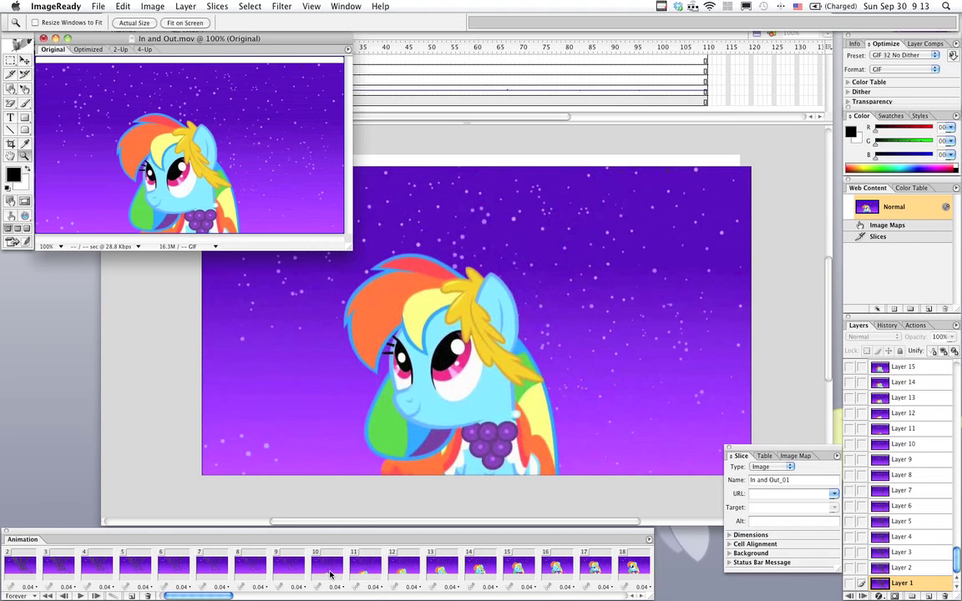
scroll(330, 572, "left", 2)
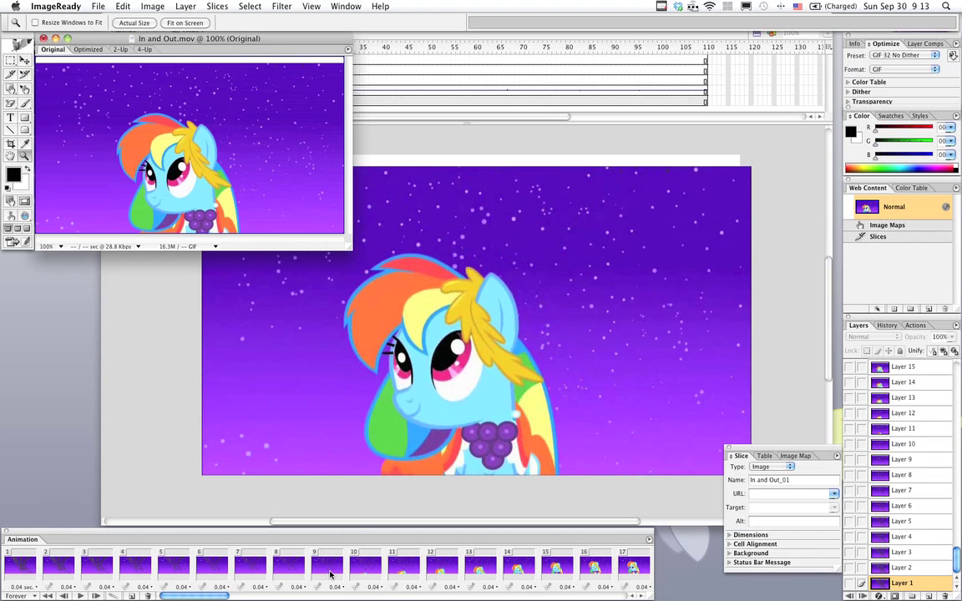
left_click(25, 566)
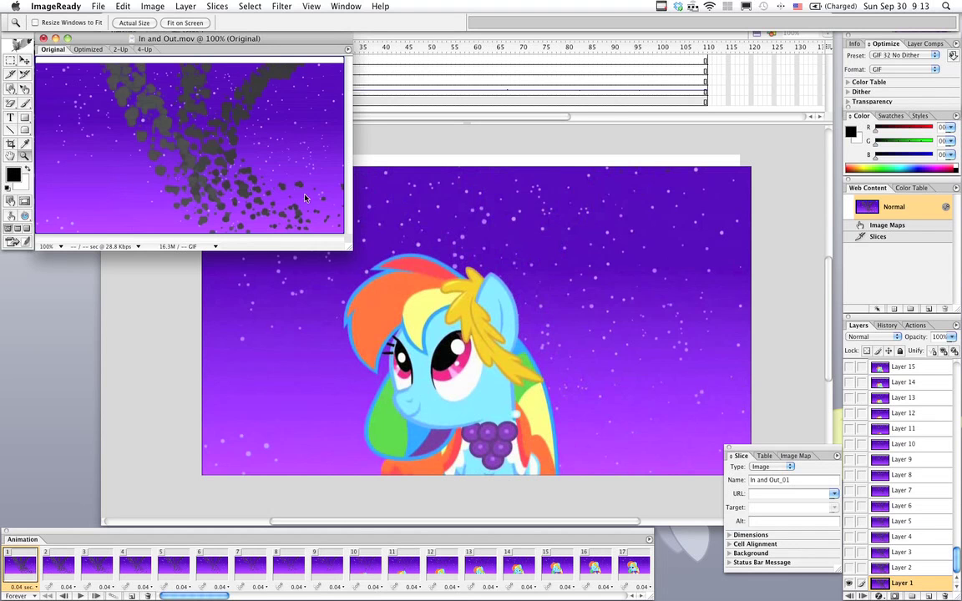
left_click_drag(349, 247, 599, 489)
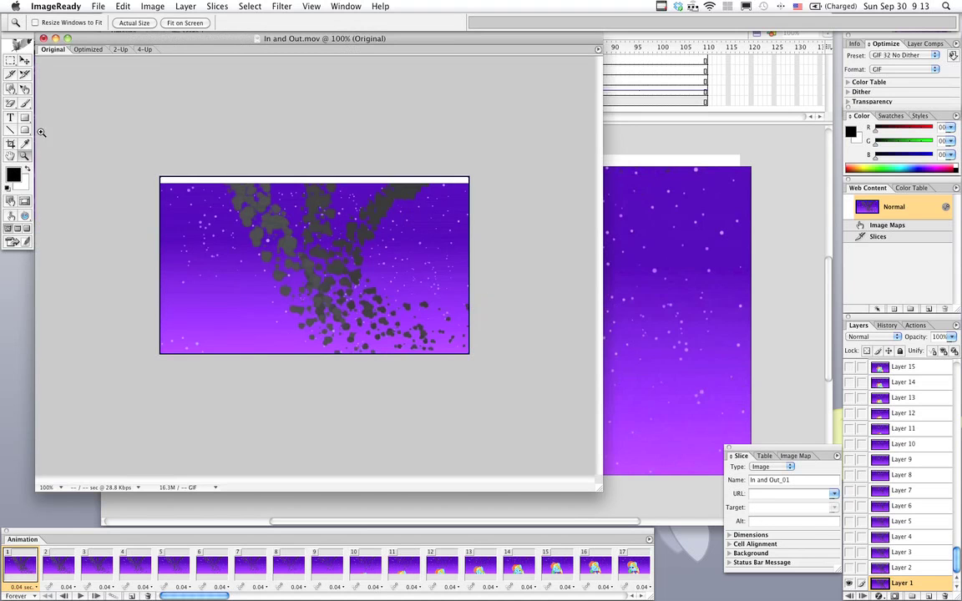
left_click(272, 236)
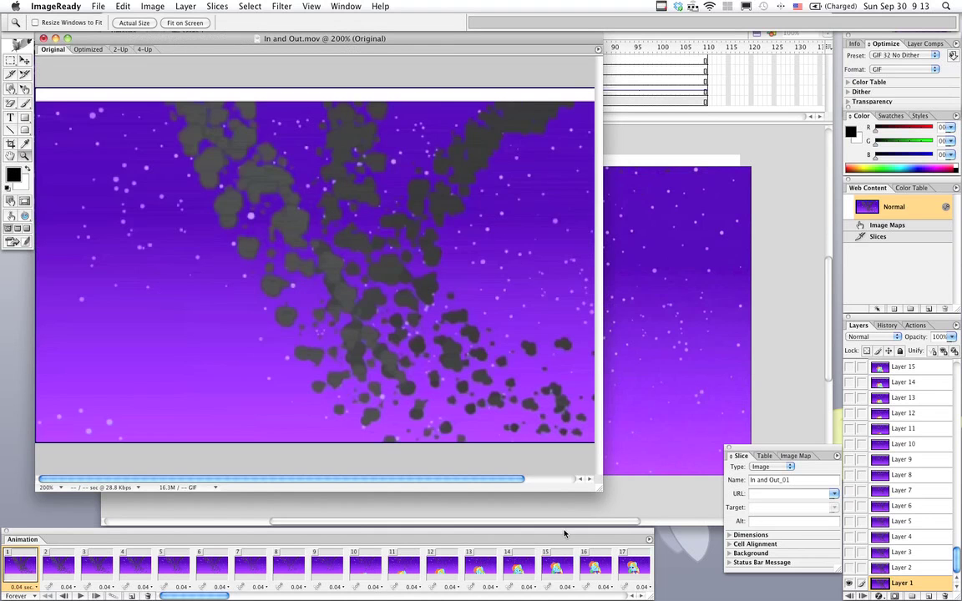
Step: Examine the picture quality of frames 54 and 97 of In and Out.mov
scroll(554, 573, "right", 8)
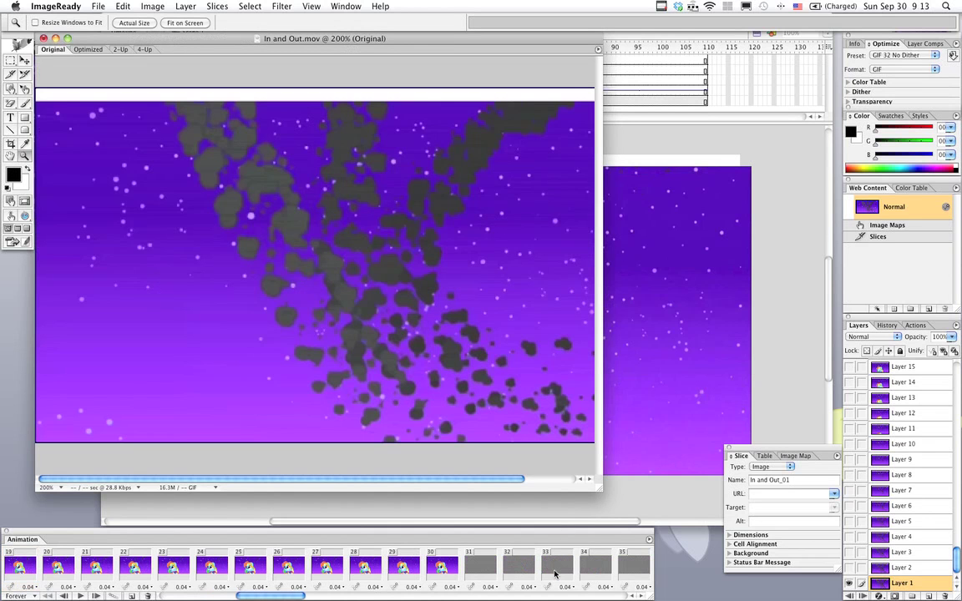
scroll(554, 573, "right", 9)
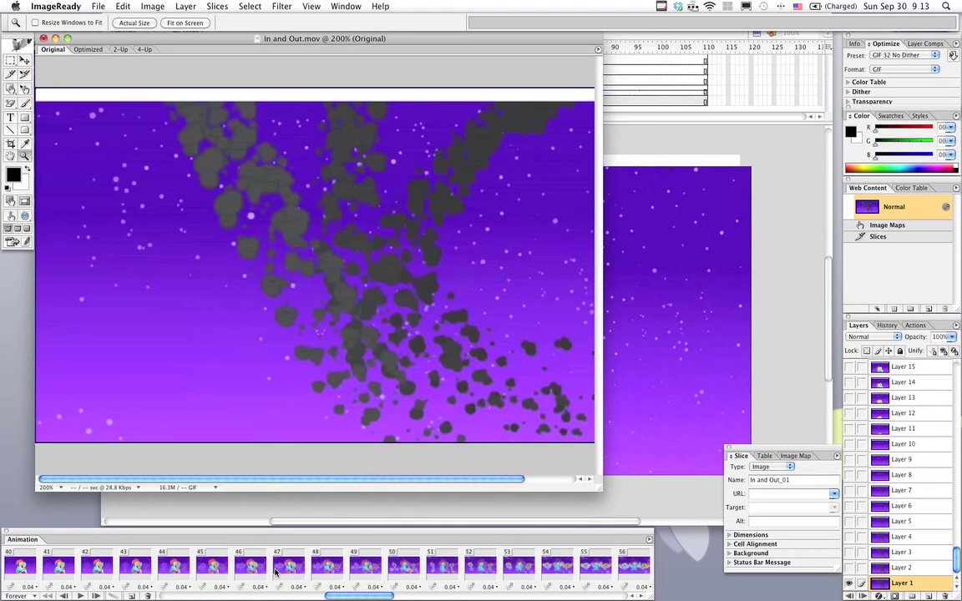
left_click(557, 568)
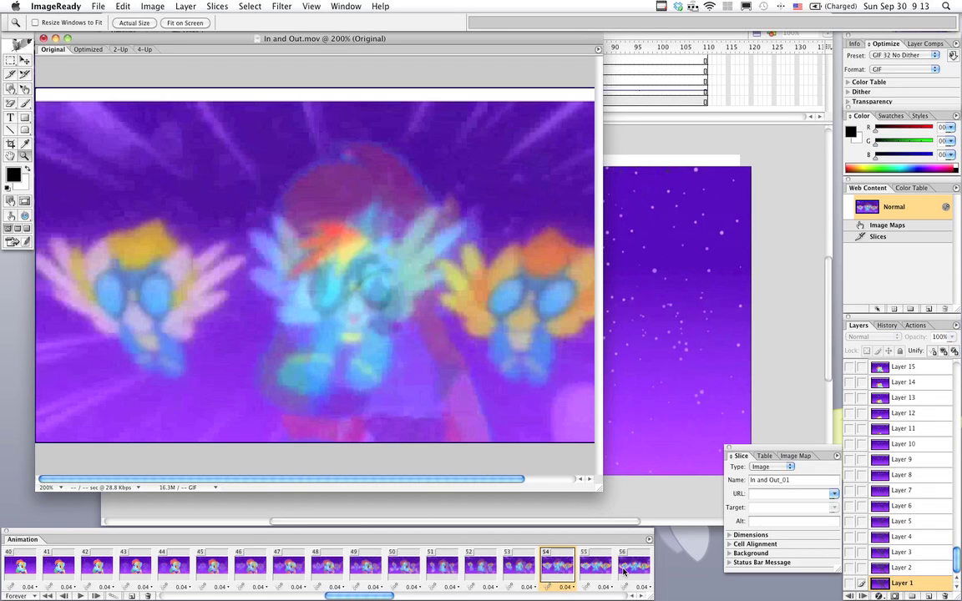
scroll(576, 567, "right", 5)
scroll(590, 572, "right", 4)
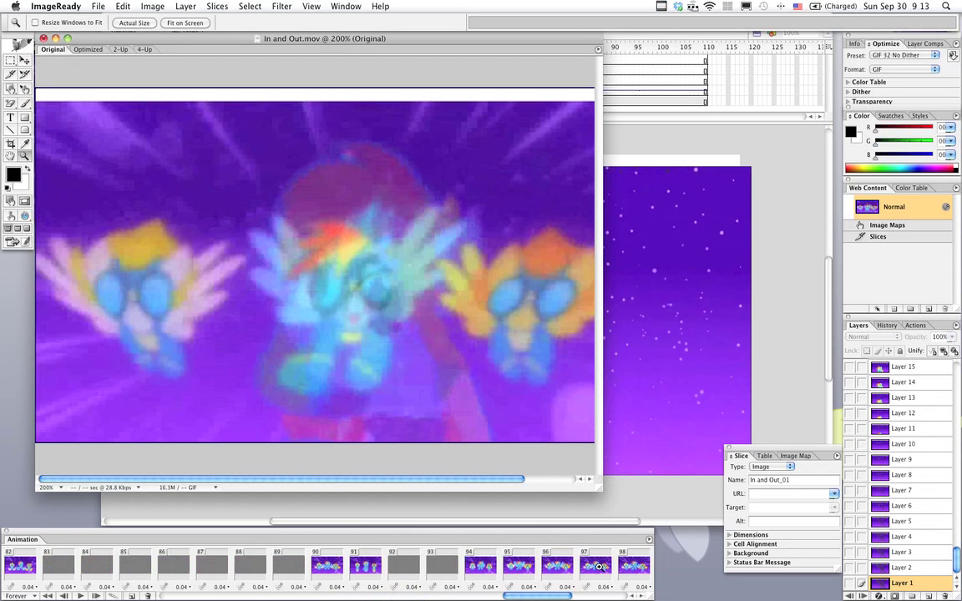
left_click(593, 568)
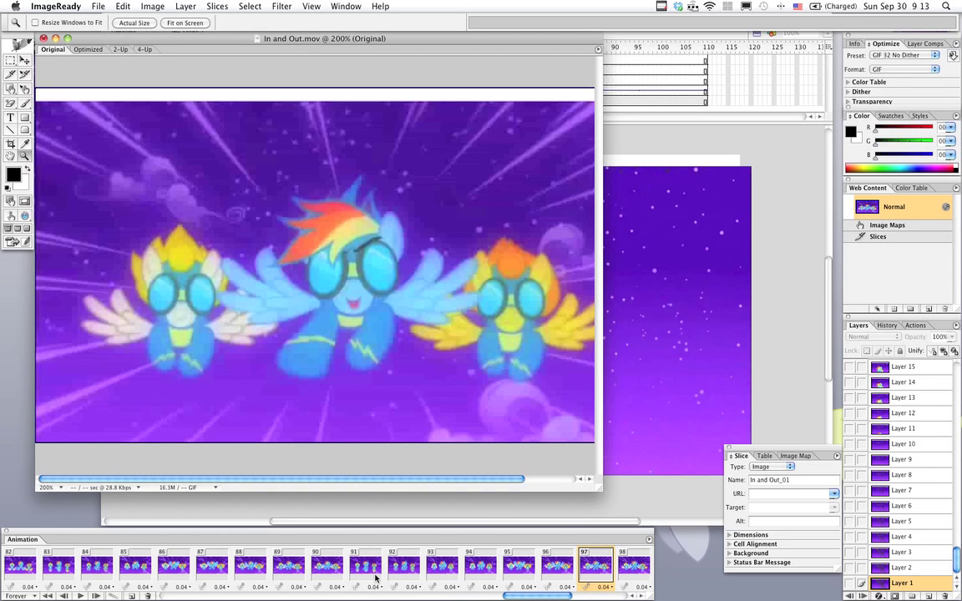
Step: Return to frame 1 of In and Out.mov and examine frames 14 through 17 one by one
scroll(376, 576, "left", 20)
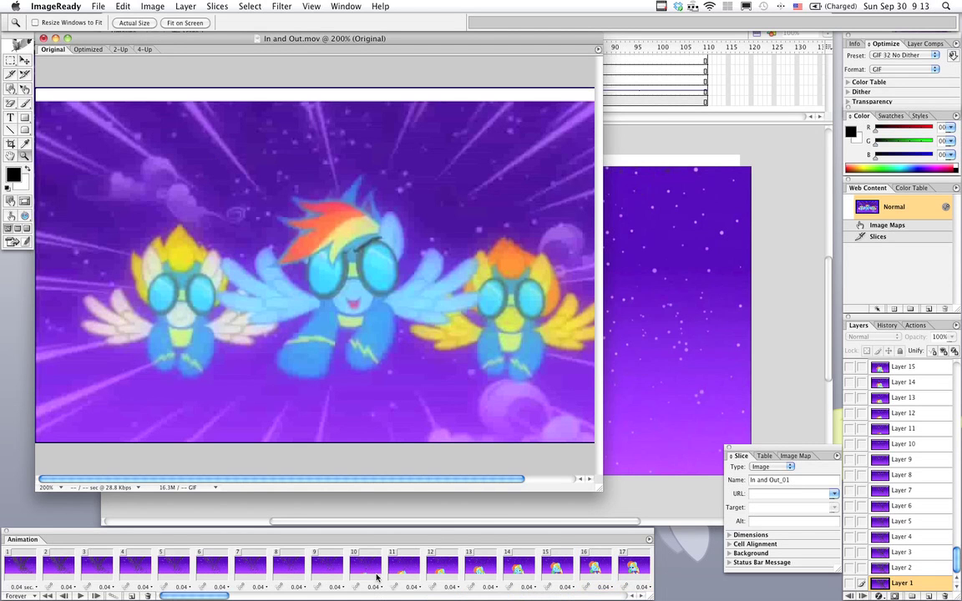
left_click(21, 566)
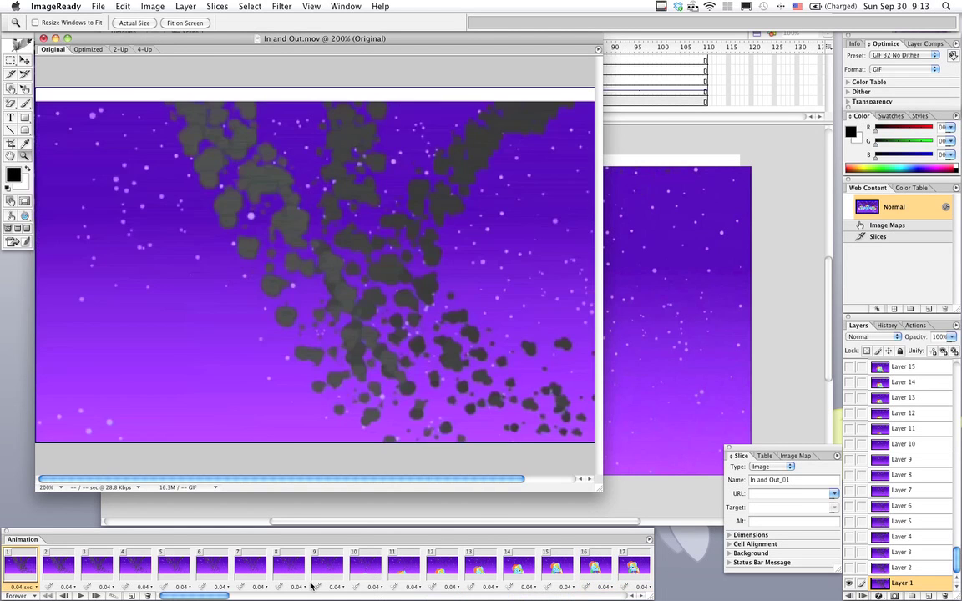
left_click(530, 568)
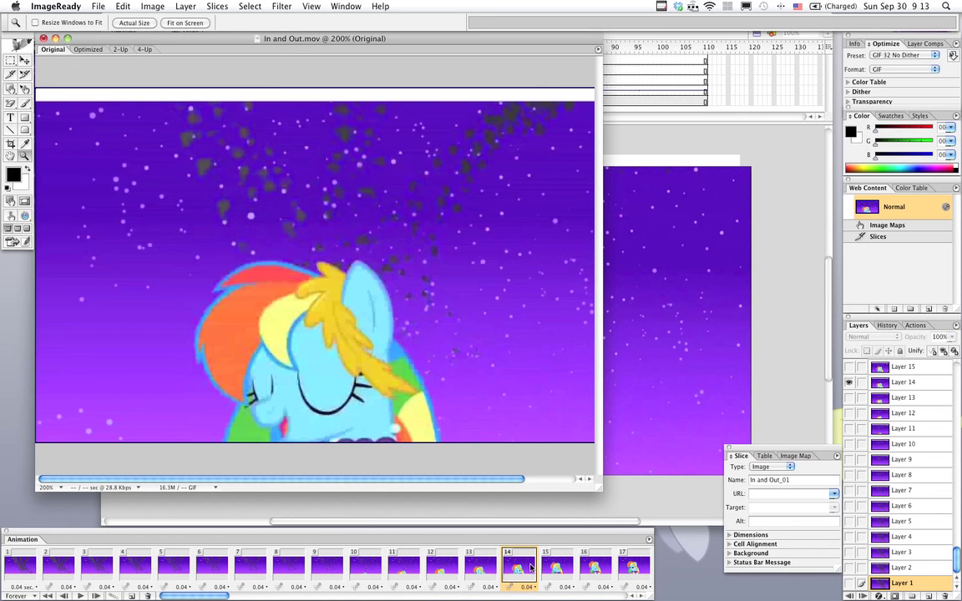
left_click(550, 567)
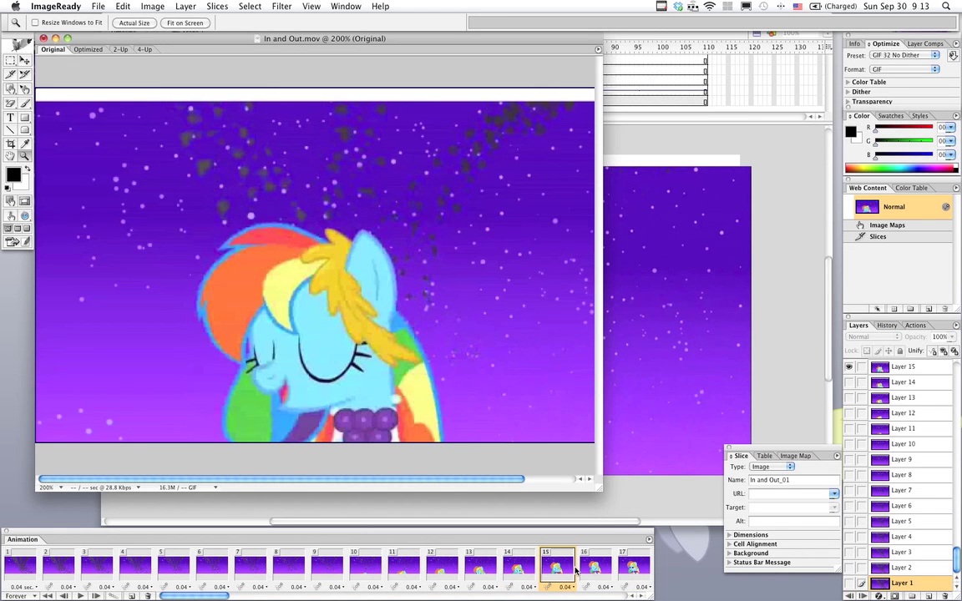
left_click(603, 568)
left_click(631, 568)
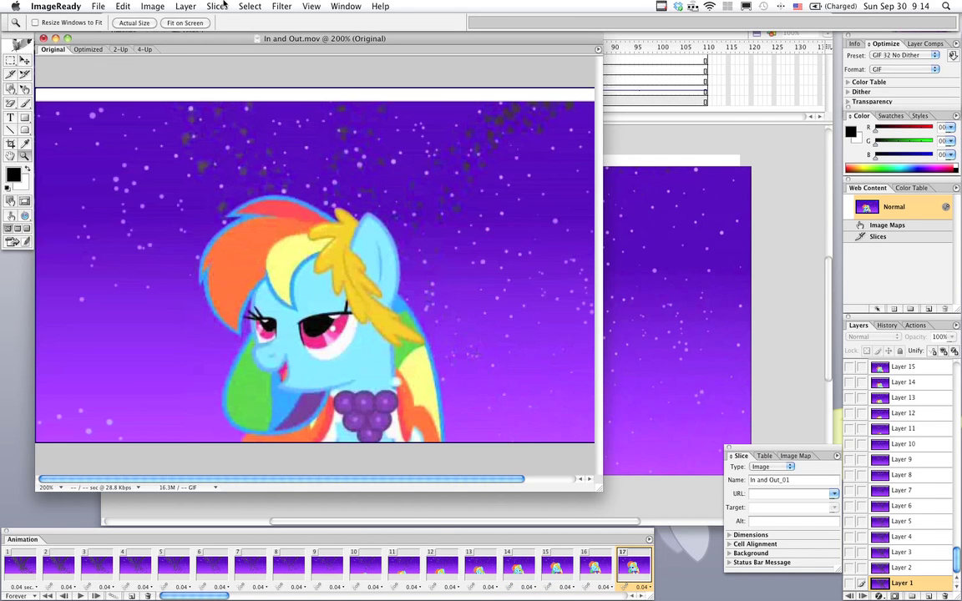
Step: Start exporting the animation frames as files, with two-digit frame numbers (01, 02, 03 ...) in the file names
left_click(99, 6)
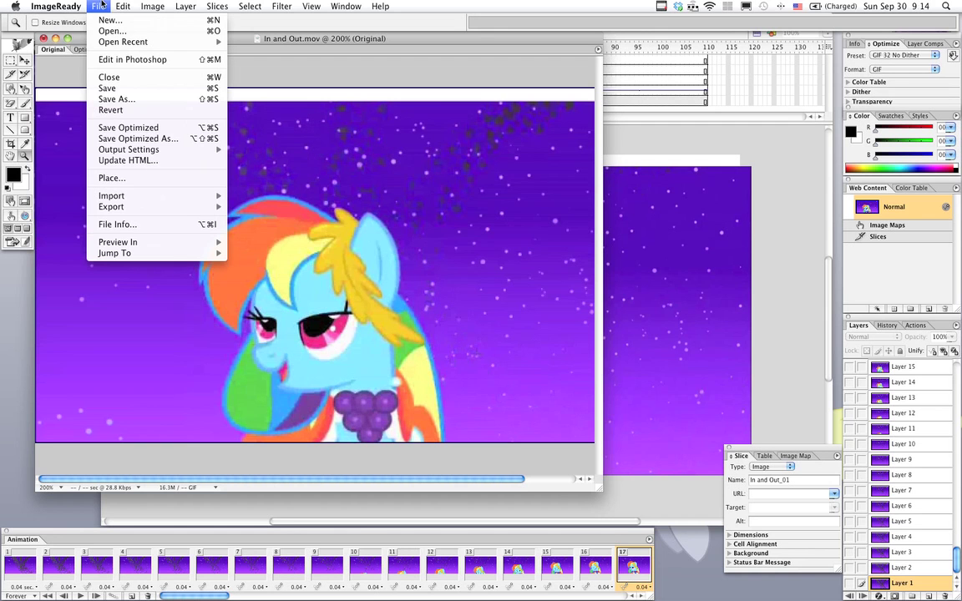
mouse_move(109, 208)
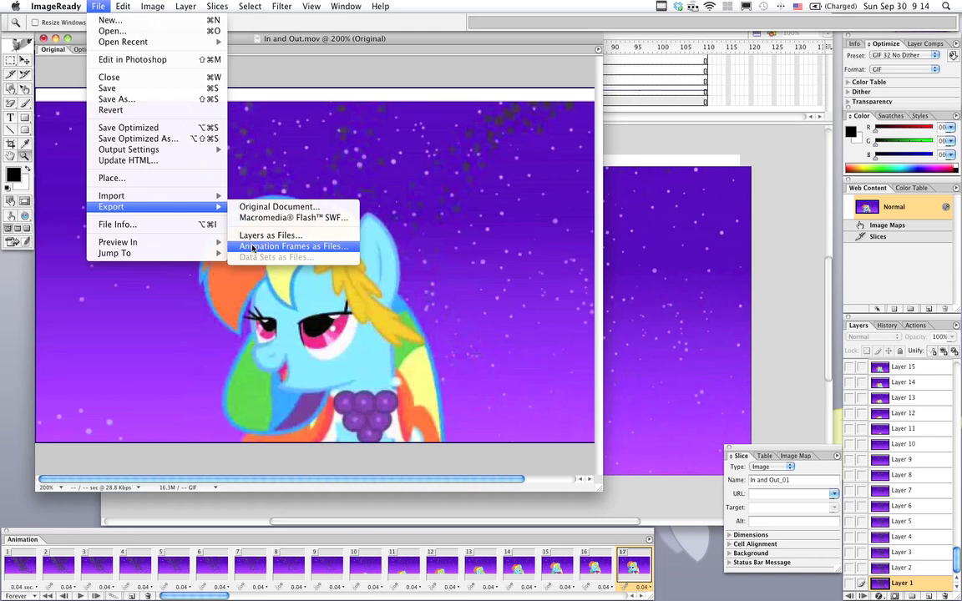
left_click(253, 247)
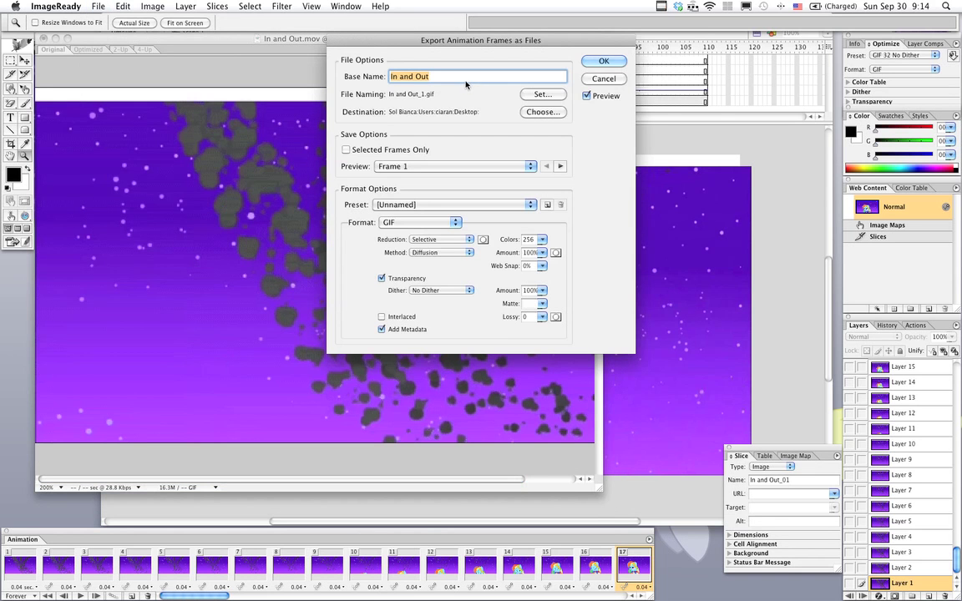
left_click(542, 95)
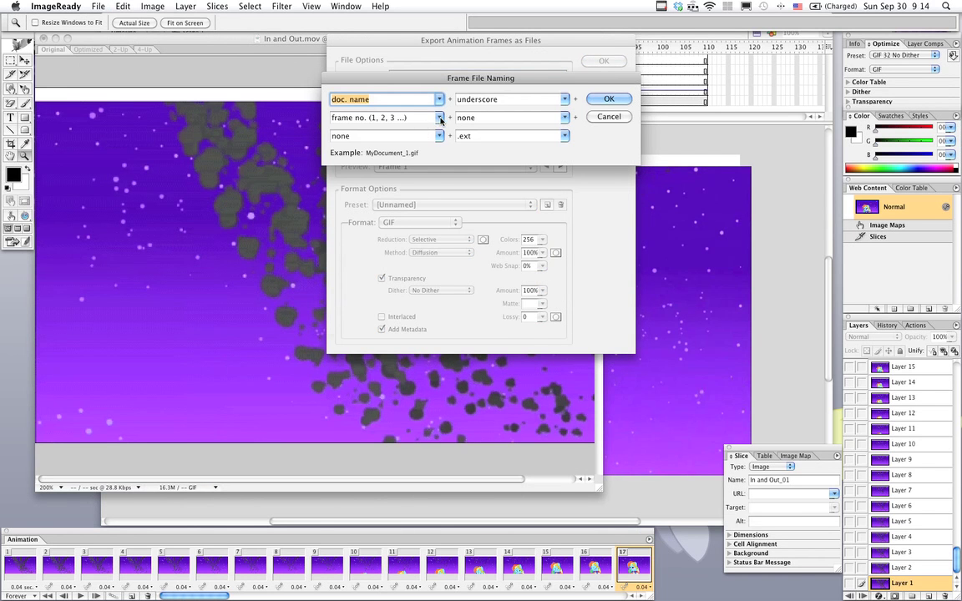
left_click(435, 117)
left_click(367, 155)
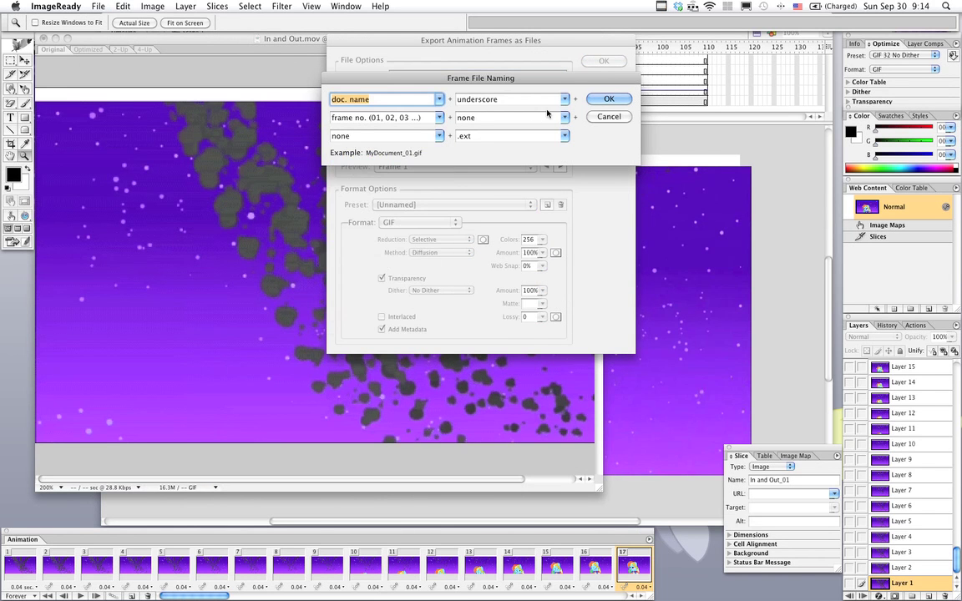
left_click(608, 99)
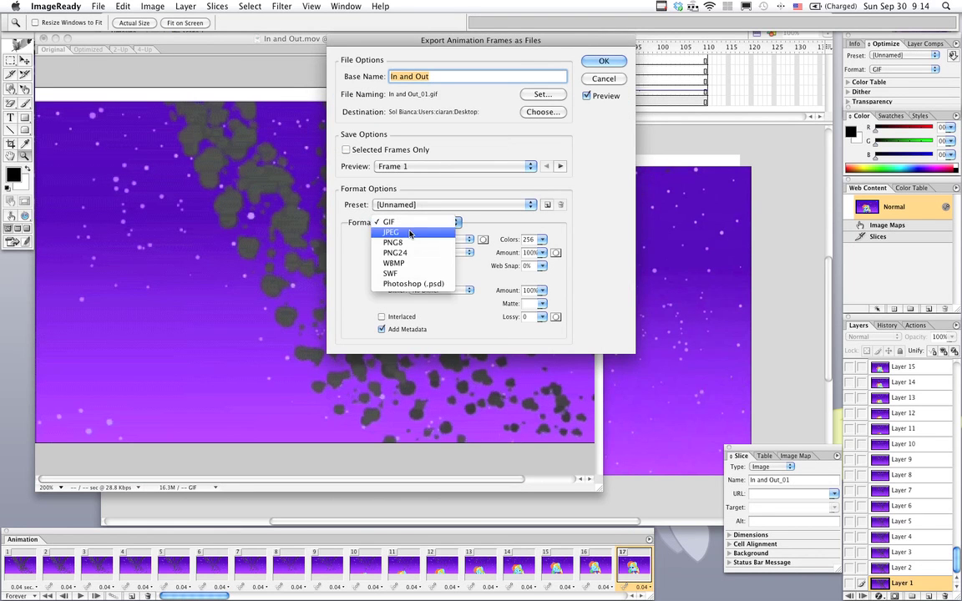
Step: Set the frame export format to PNG24 without transparency or added metadata
key("Escape")
left_click_drag(420, 222, 420, 262)
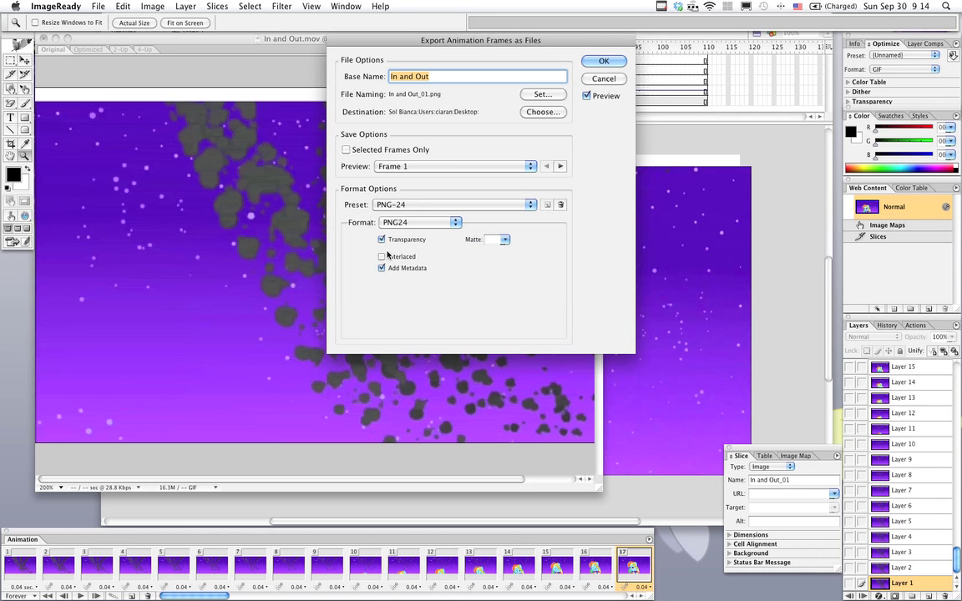
left_click(383, 240)
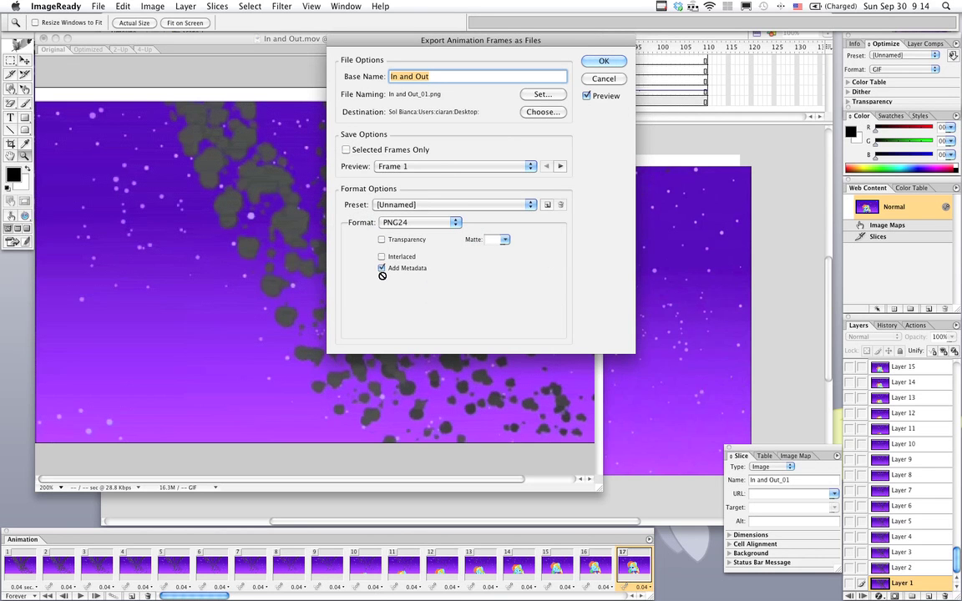
left_click(381, 268)
Step: Create a folder named Original Frames on the Desktop as the destination and export all frames there
left_click(551, 114)
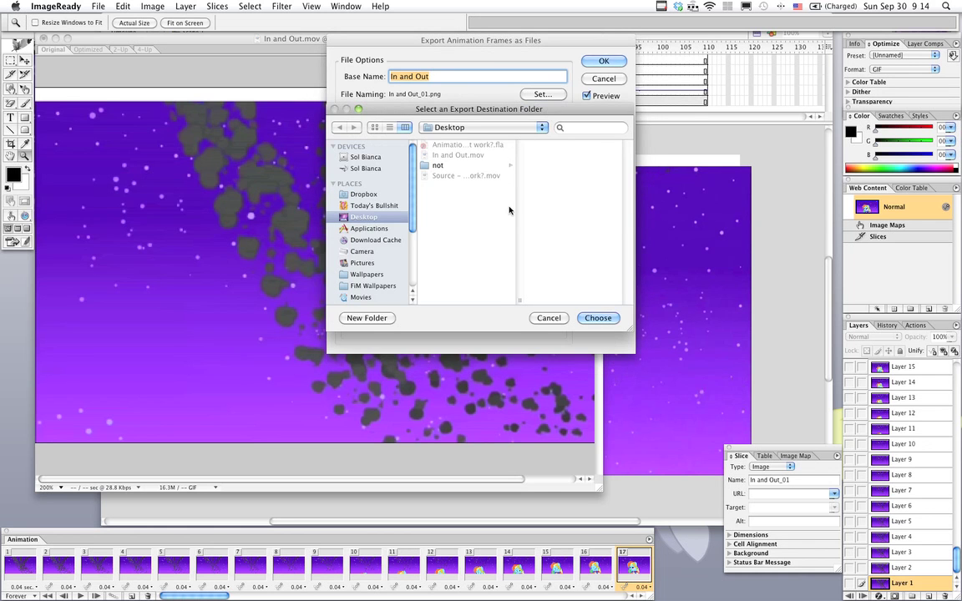
key("super+shift+n")
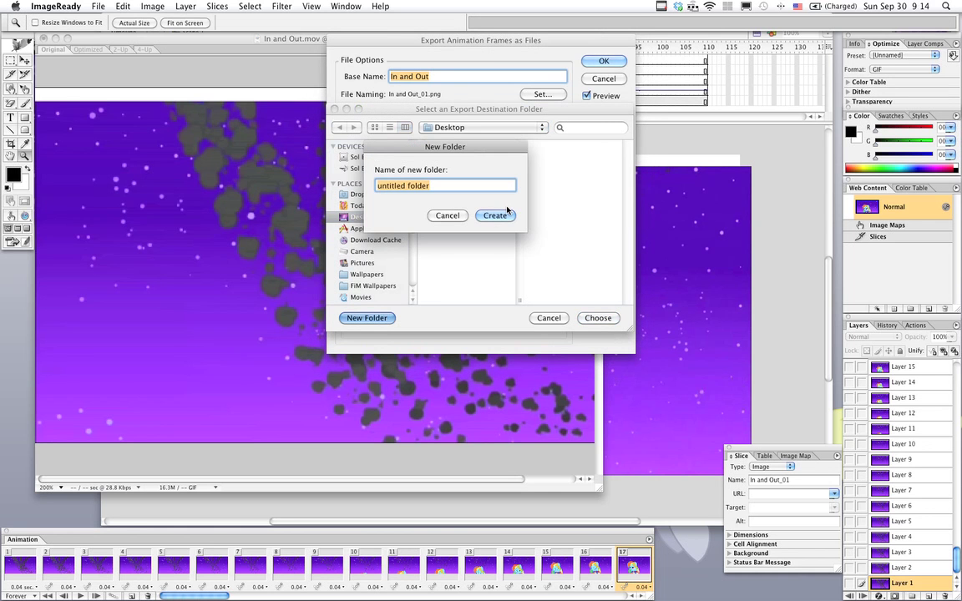
type("F")
key("BackSpace")
type("Origina")
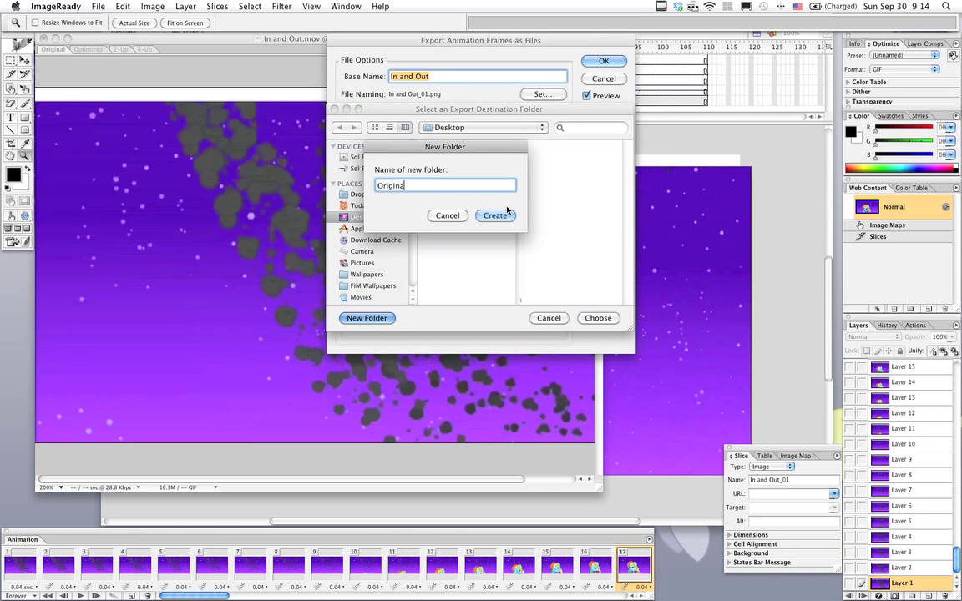
type("l Frames")
left_click(507, 210)
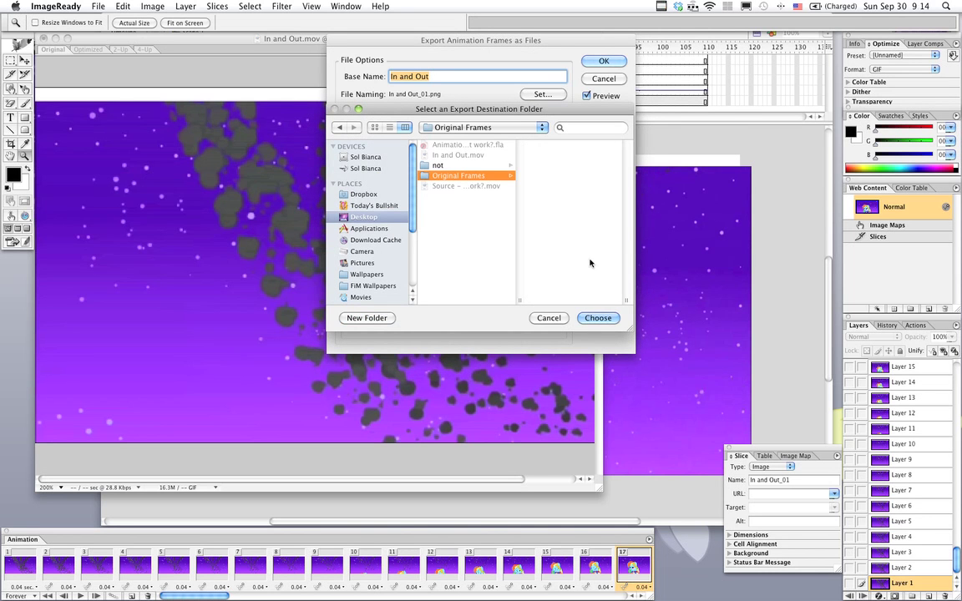
left_click(601, 318)
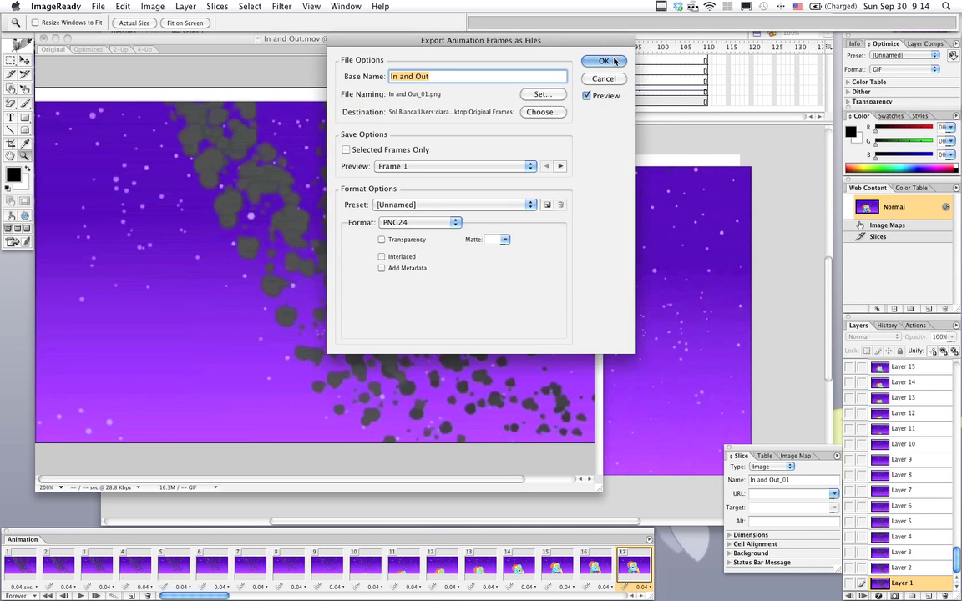
left_click(612, 60)
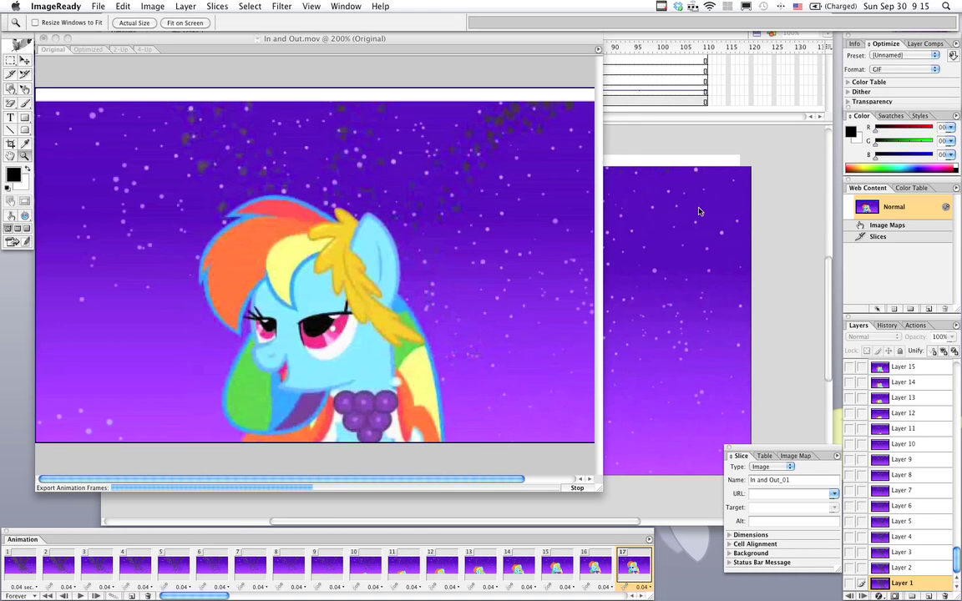
Step: Switch to Finder, look through the exported files in the Original Frames folder and open In and Out_26.png in Preview
left_click(706, 563)
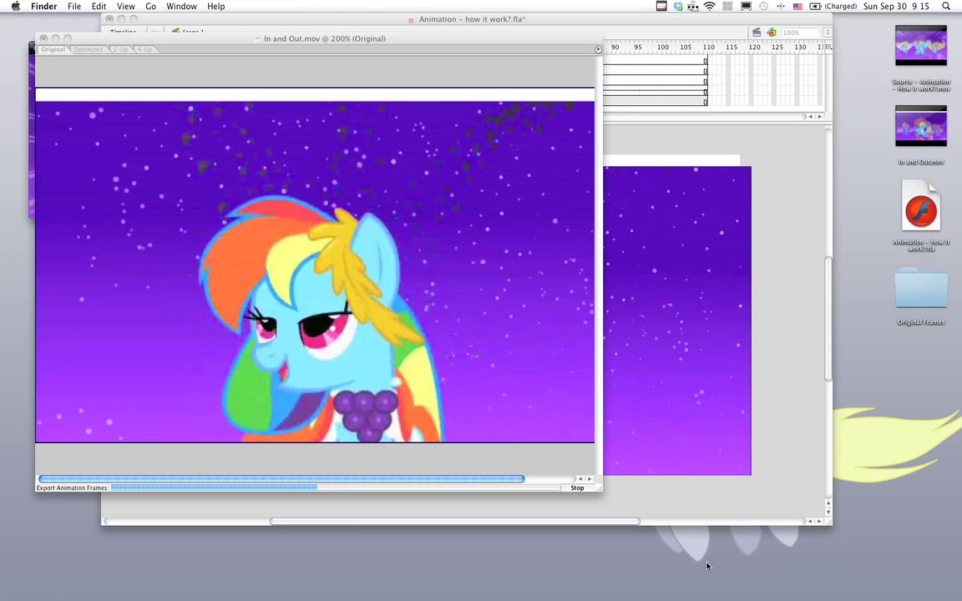
double_click(921, 288)
scroll(515, 209, "down", 5)
scroll(515, 209, "down", 4)
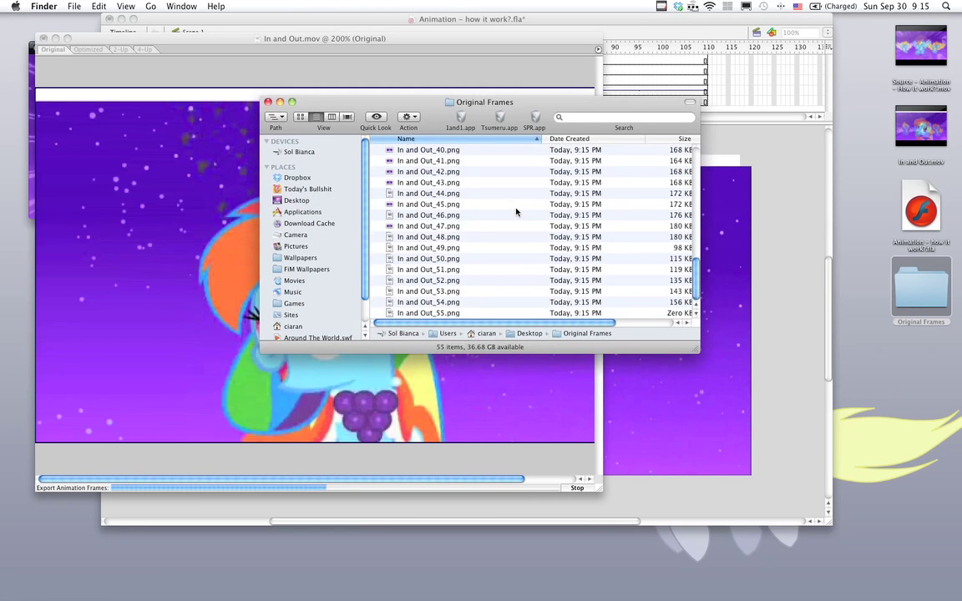
scroll(441, 248, "up", 6)
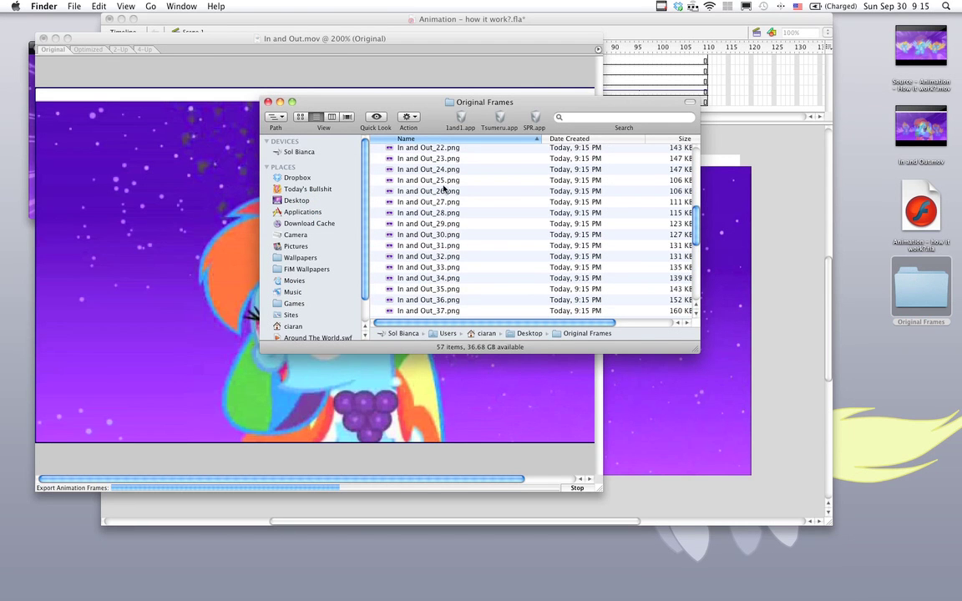
double_click(443, 191)
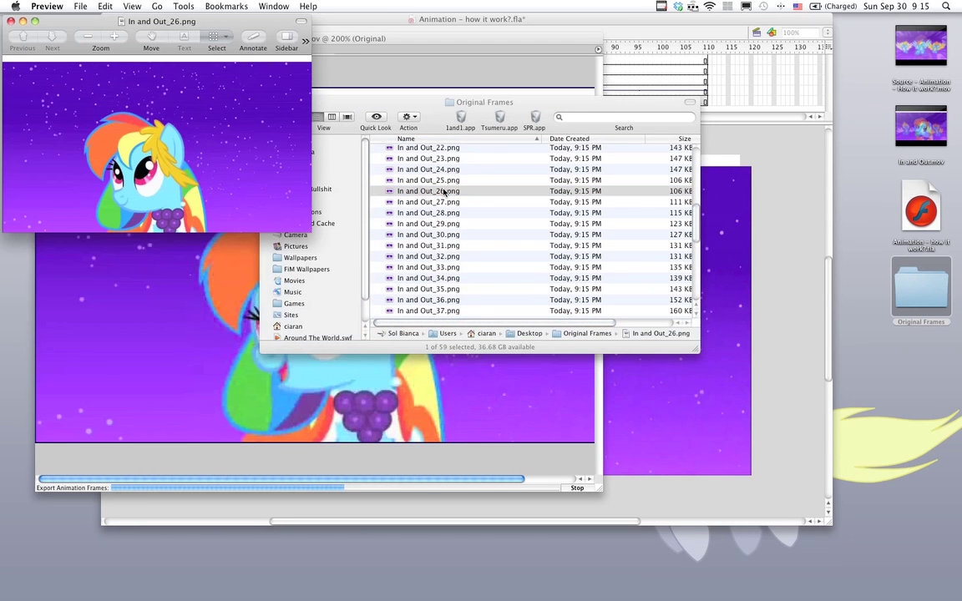
Step: Open In and Out_01.png as well, enlarge the Preview window and display In and Out_26.png again
scroll(442, 210, "up", 7)
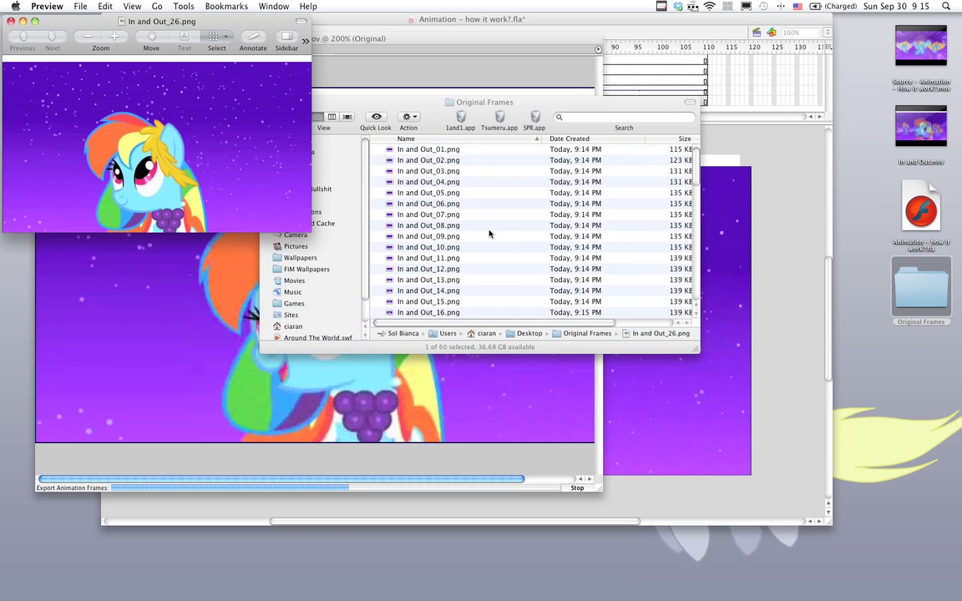
left_click(456, 173)
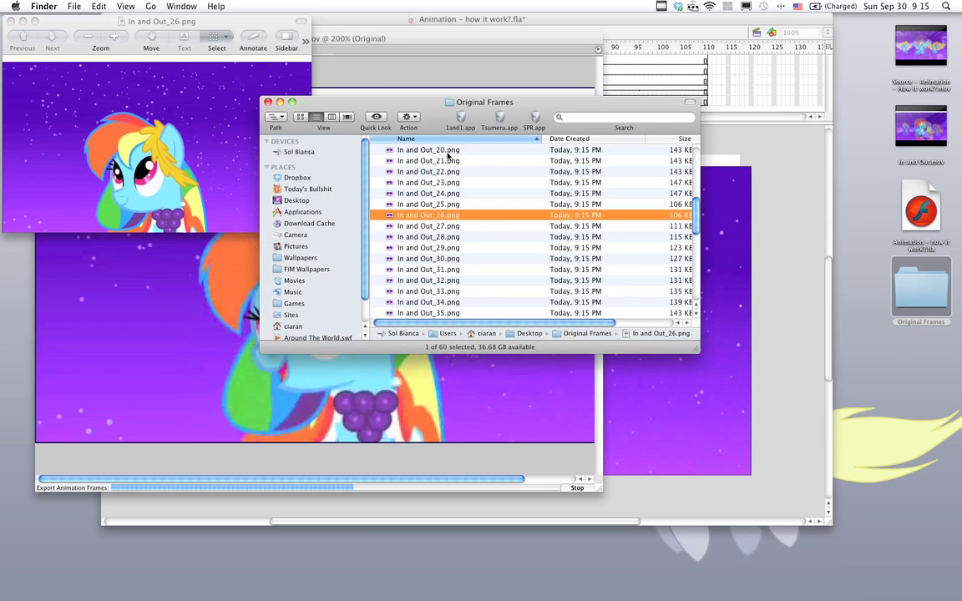
scroll(456, 172, "up", 5)
double_click(454, 150)
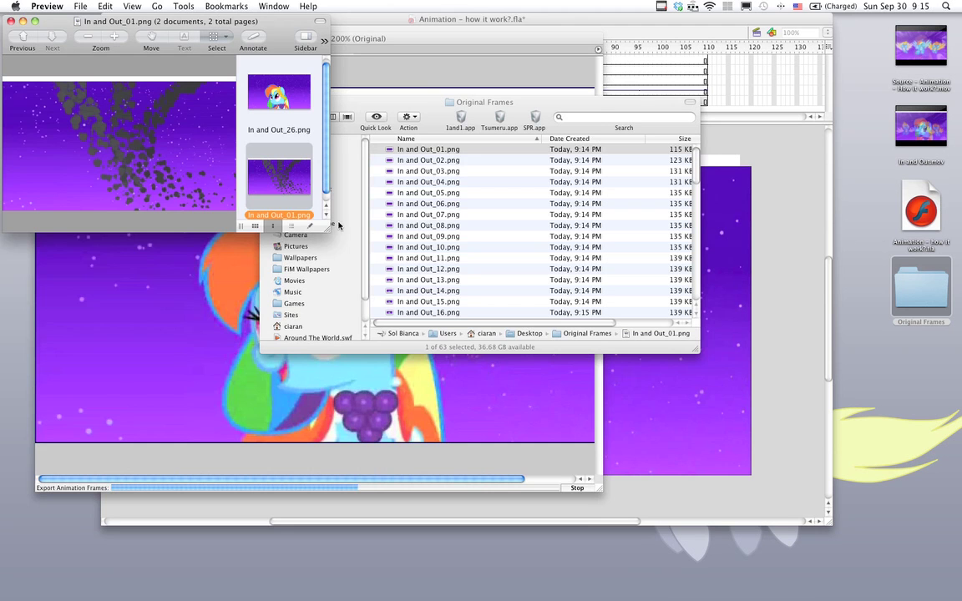
left_click_drag(323, 227, 592, 536)
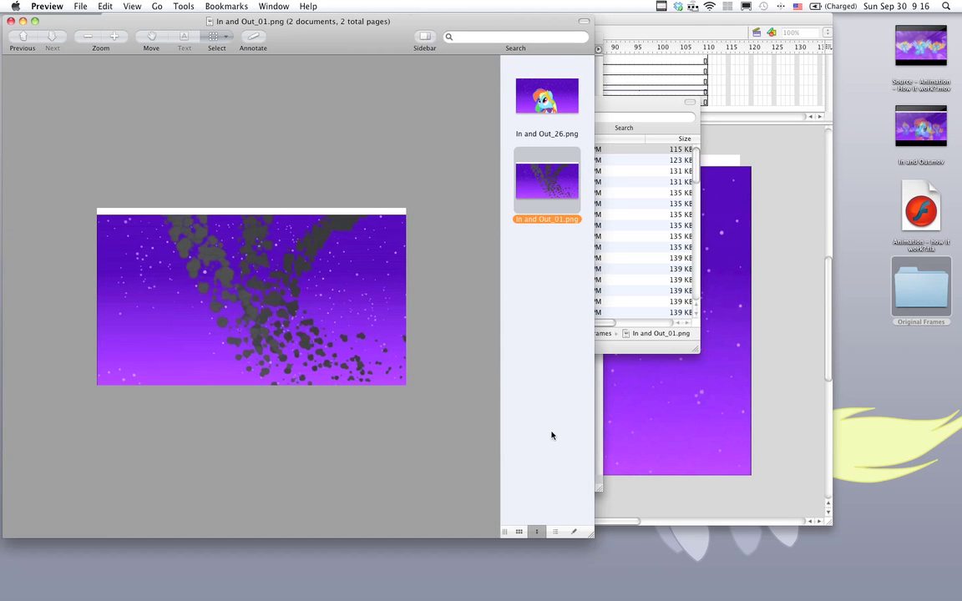
left_click(540, 98)
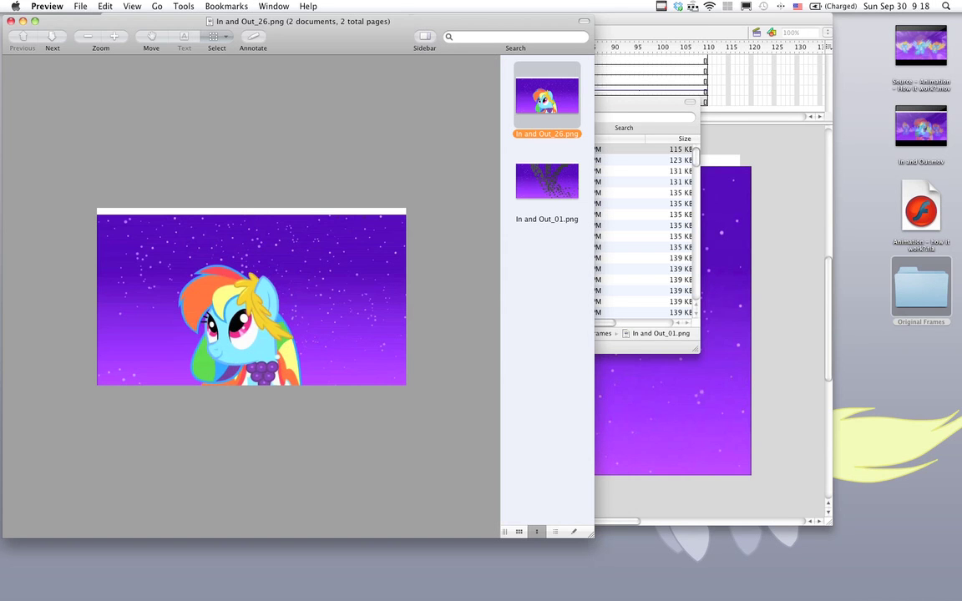
Step: Switch to Flash and shift the Reference layer's embedded video away from its place on the stage and back
left_click(809, 240)
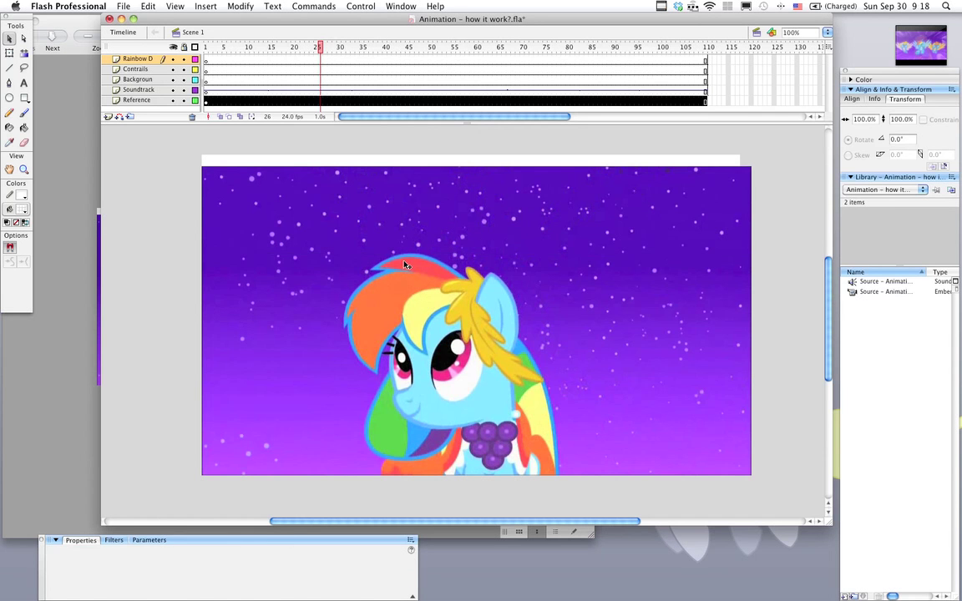
left_click(426, 321)
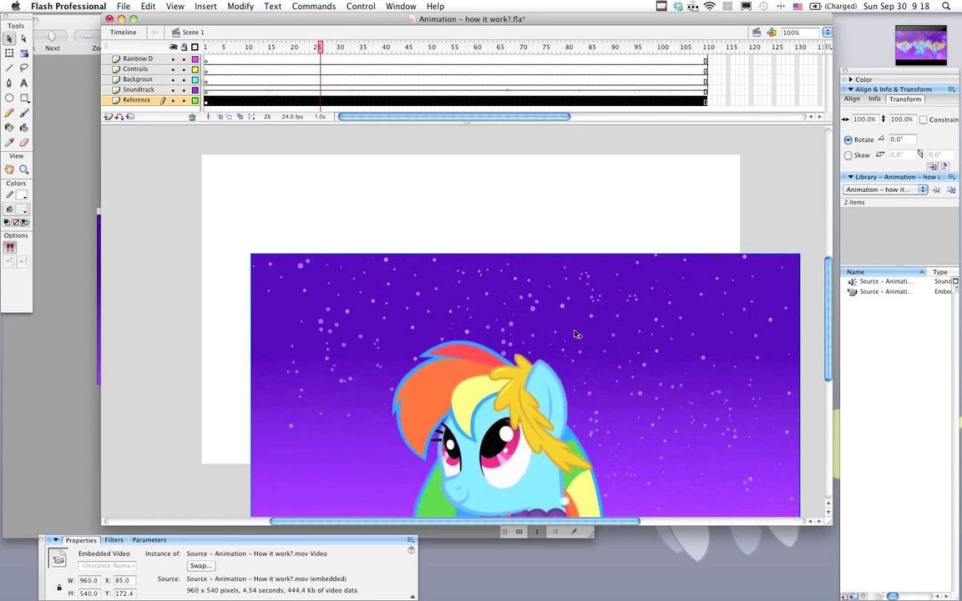
left_click_drag(521, 294, 493, 209)
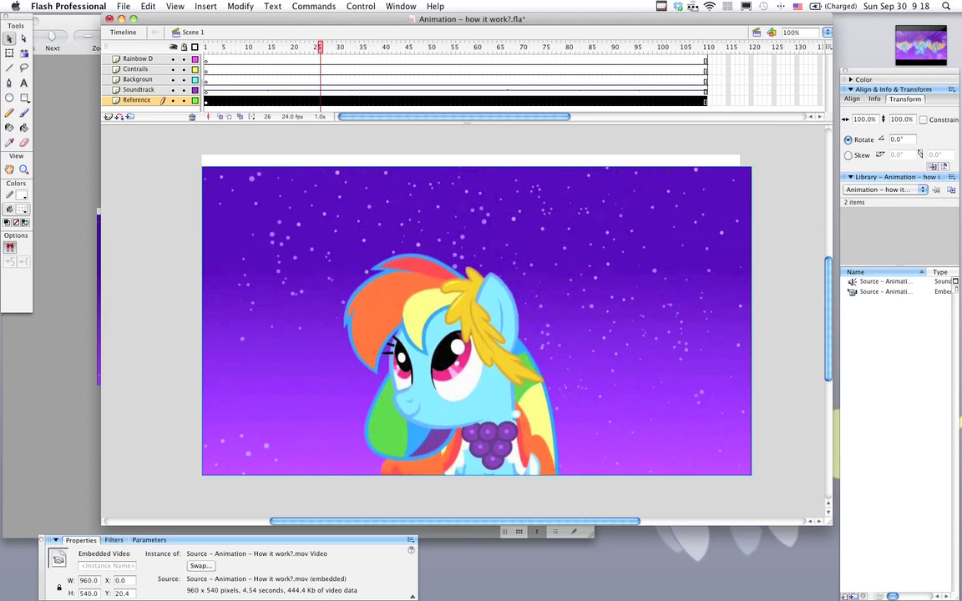
key("super+Tab")
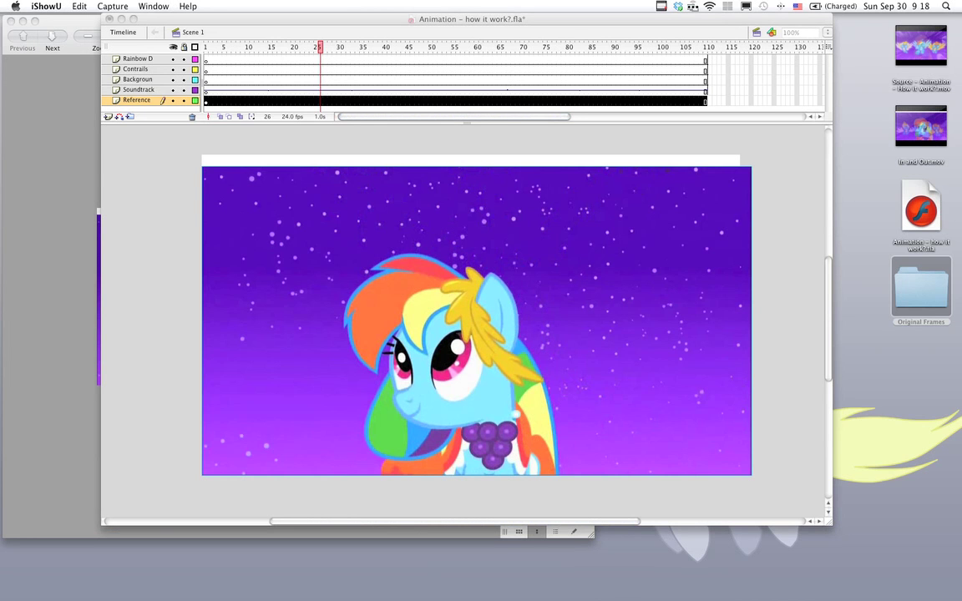